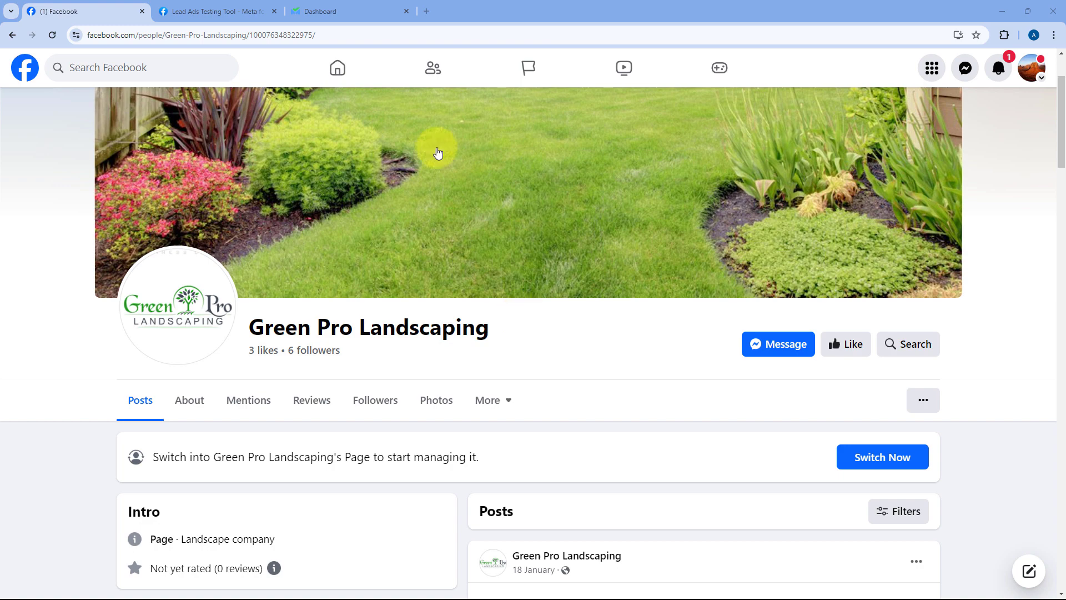
Step: Switch to the SalesBlink dashboard, which shows one paused sequence with 0 leads
click(332, 8)
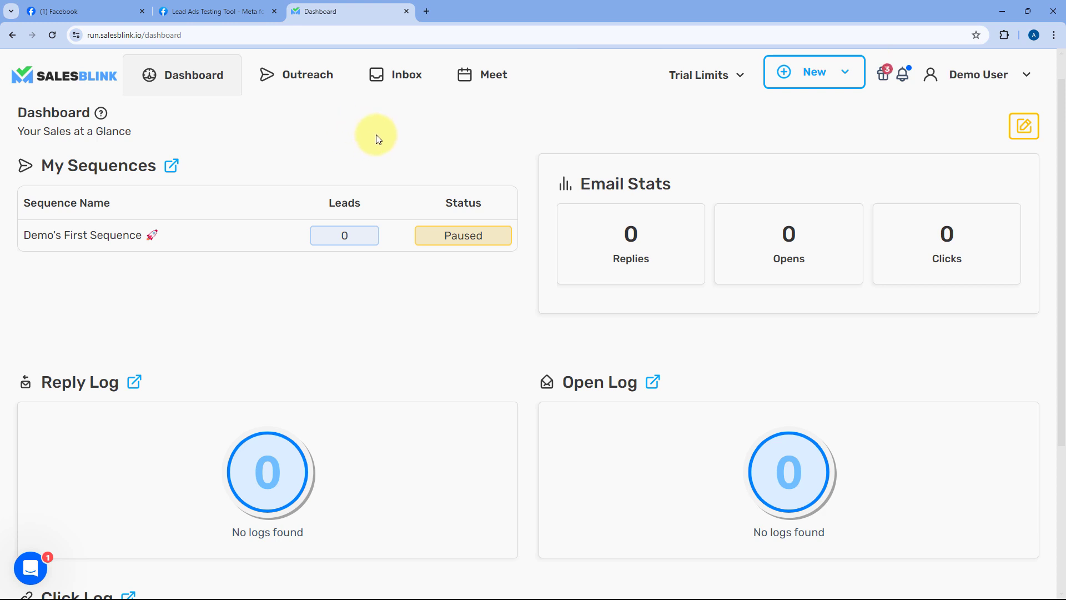
Step: Glance at the Facebook page, return to SalesBlink, and open a new blank browser tab
click(129, 10)
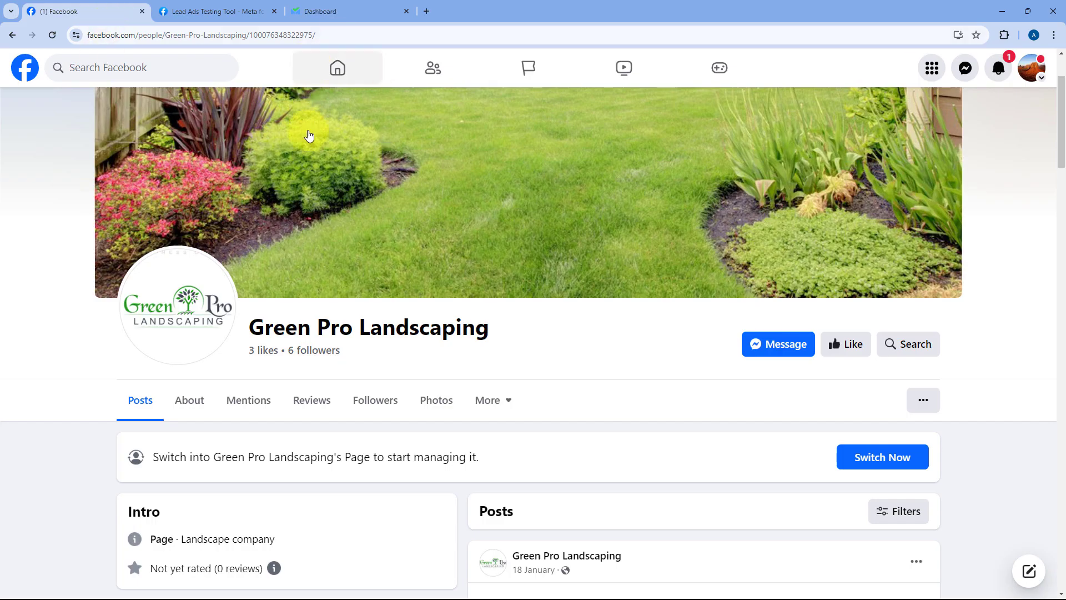
click(333, 9)
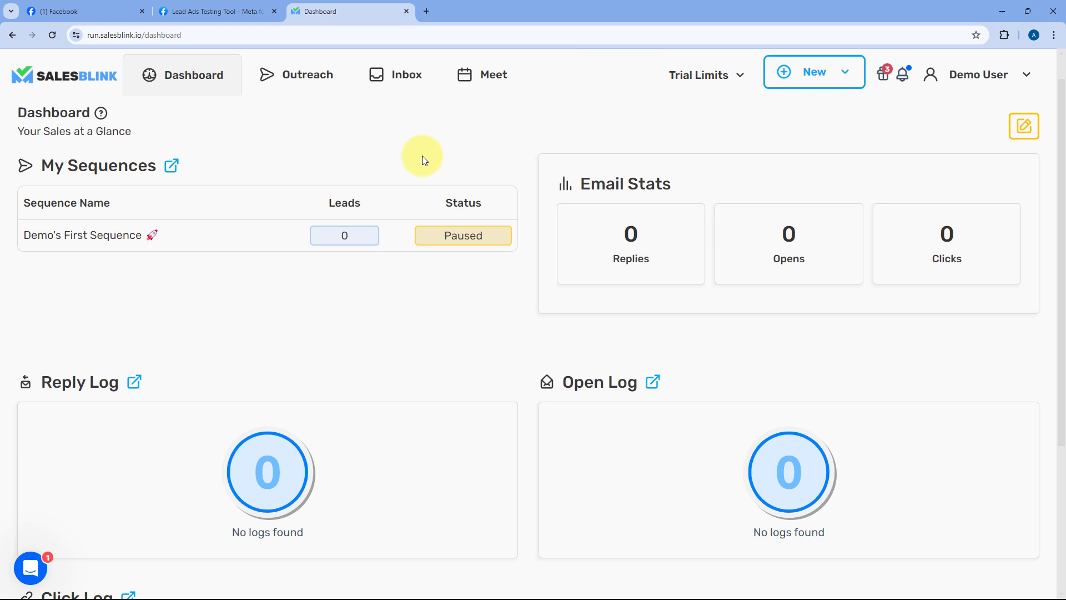
click(432, 18)
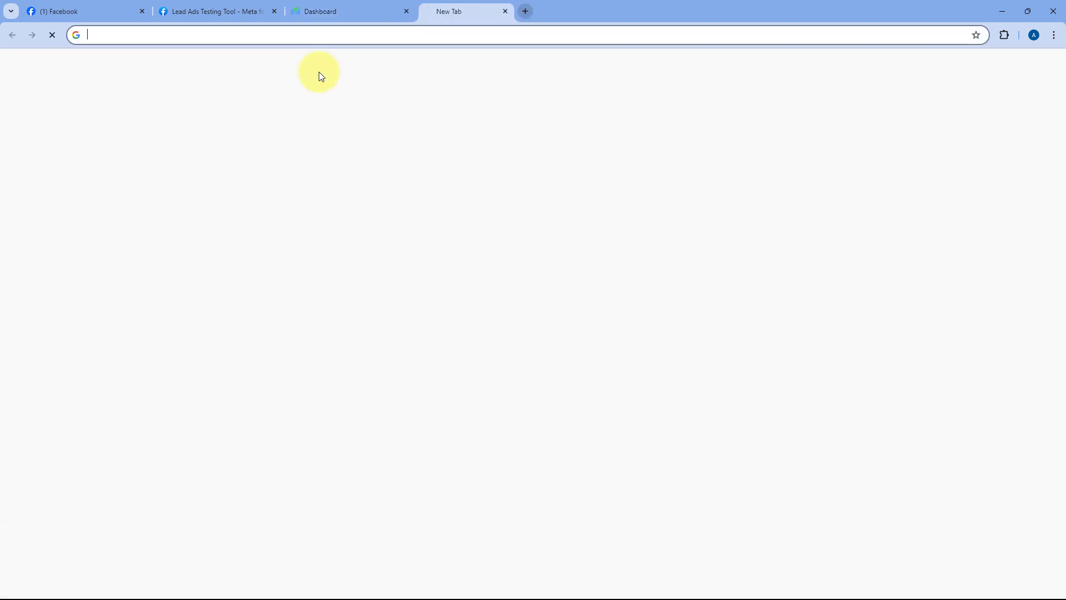
Step: Go to pabbly.com/connect and launch the Pabbly Connect app
text(pabbl)
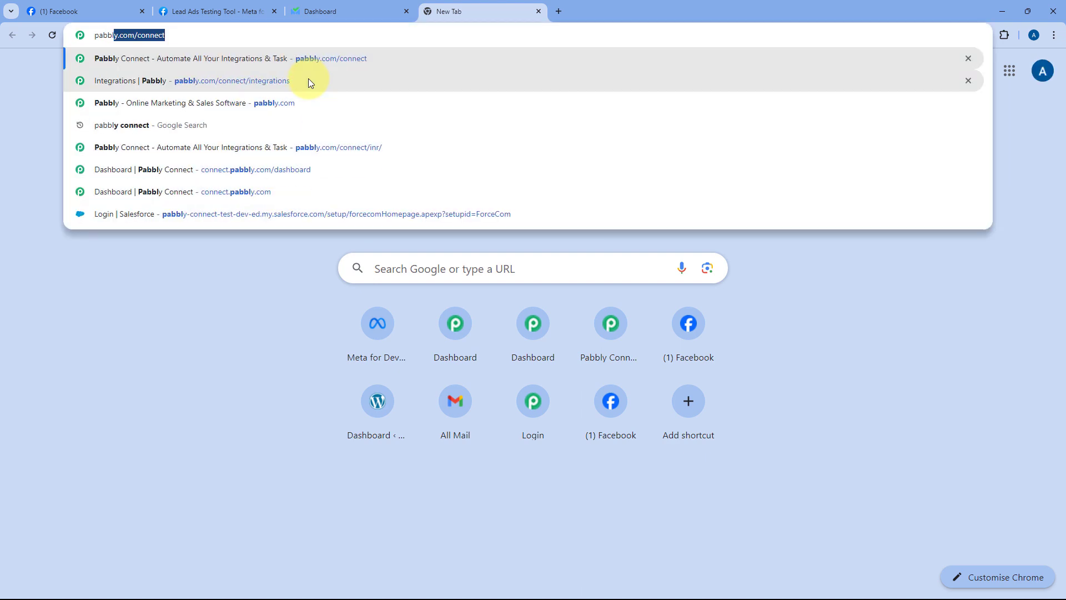
text(y.com/connec)
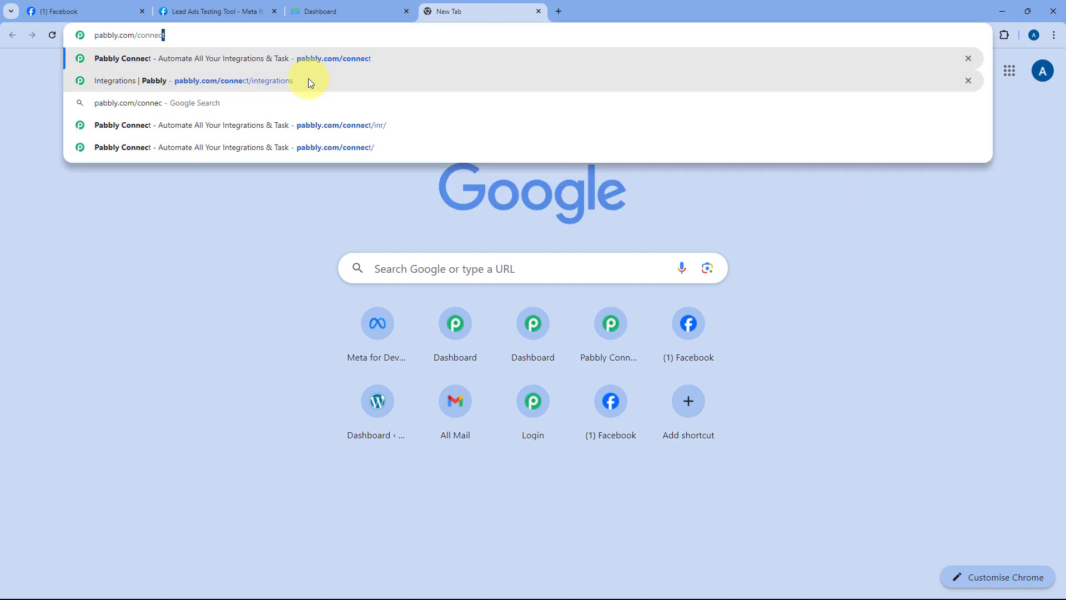
key(Return)
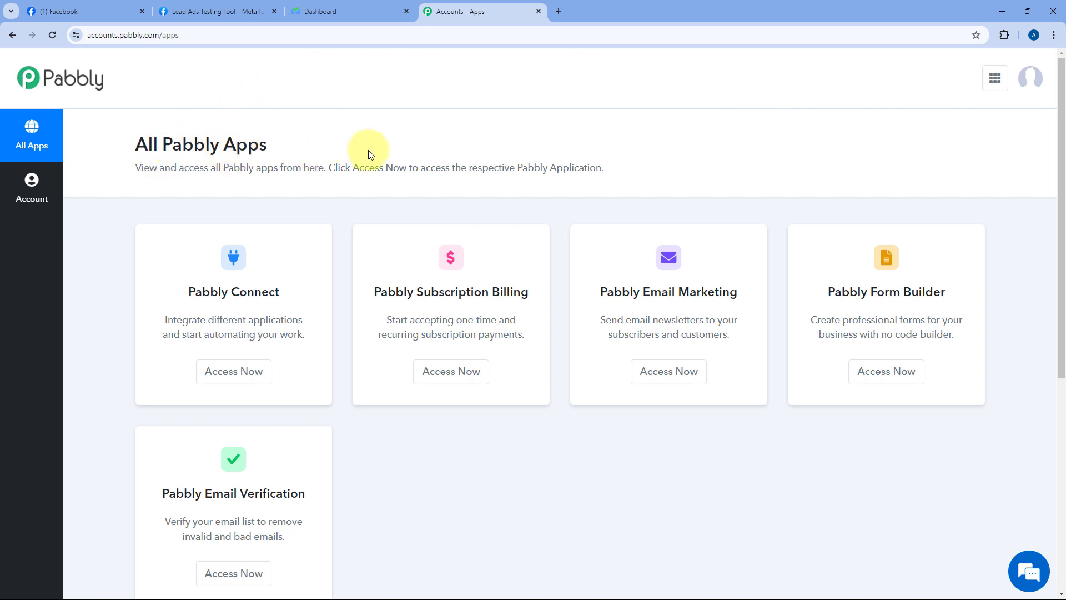
click(234, 373)
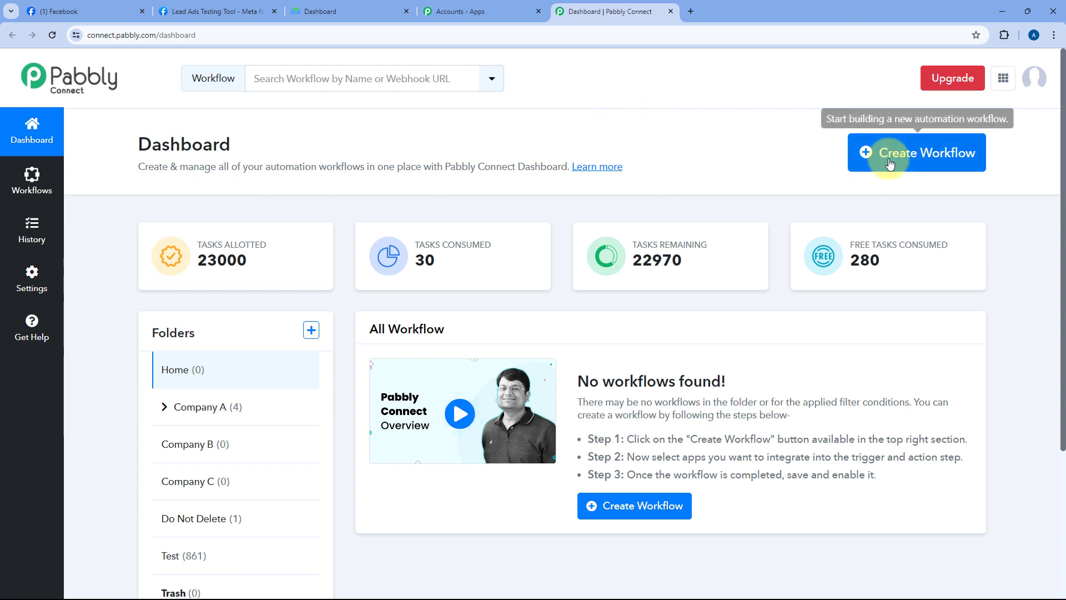
Step: Create the workflow 'Facebook Lead Ads to SalesBlink', keeping Home as its folder
click(909, 161)
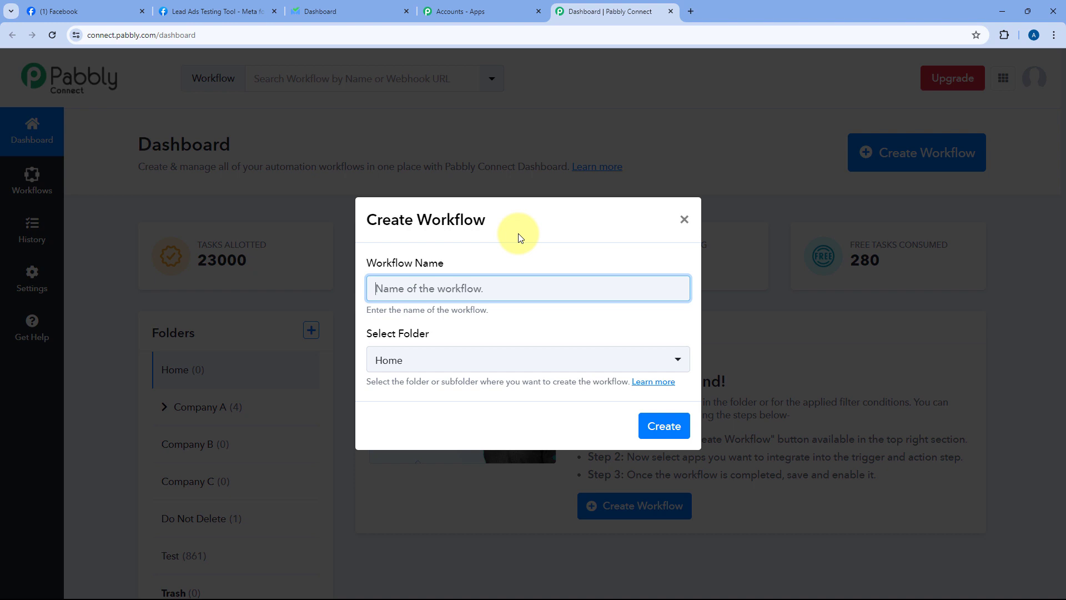
text(Facebook Lead Ads to SalesBlink)
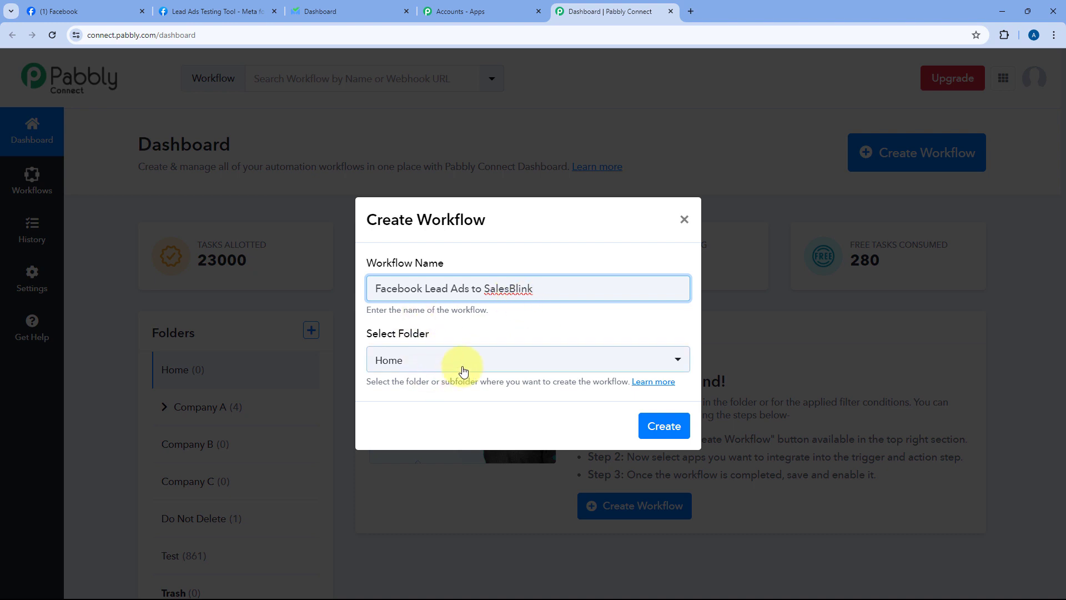
click(487, 361)
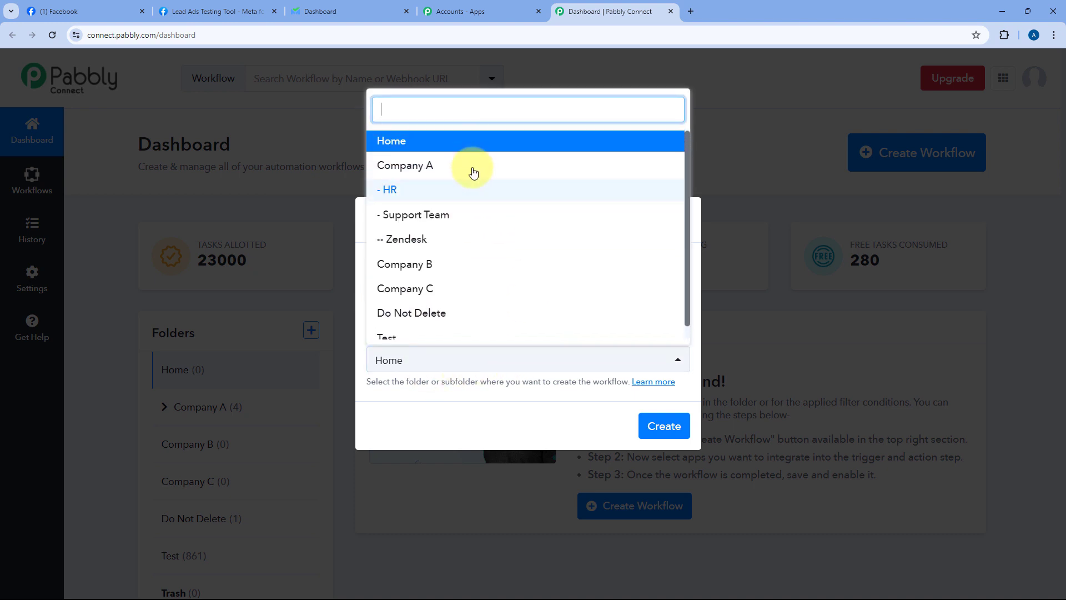
click(447, 143)
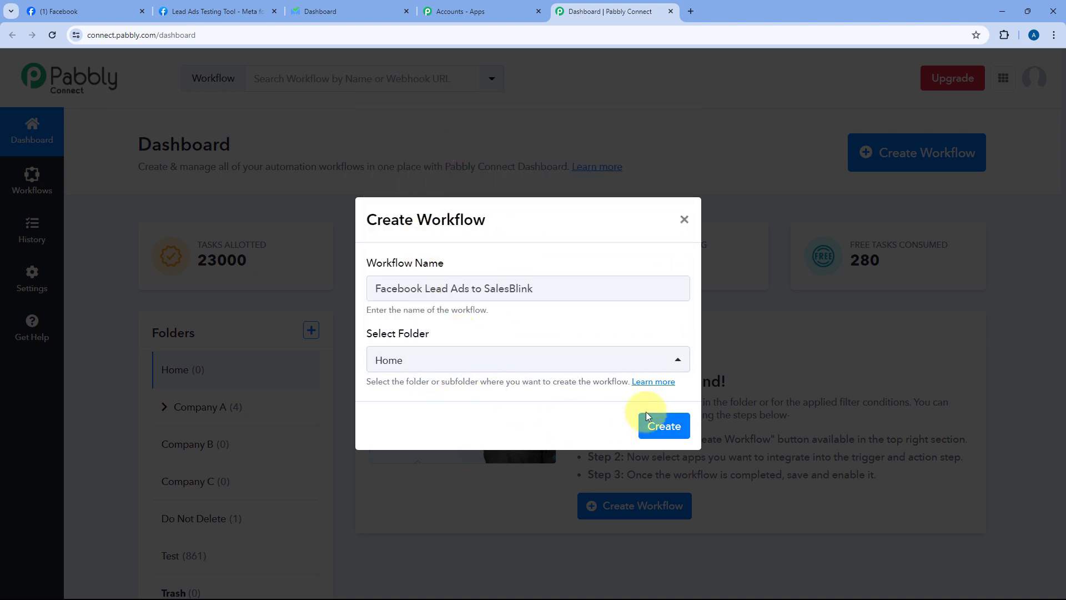
click(658, 424)
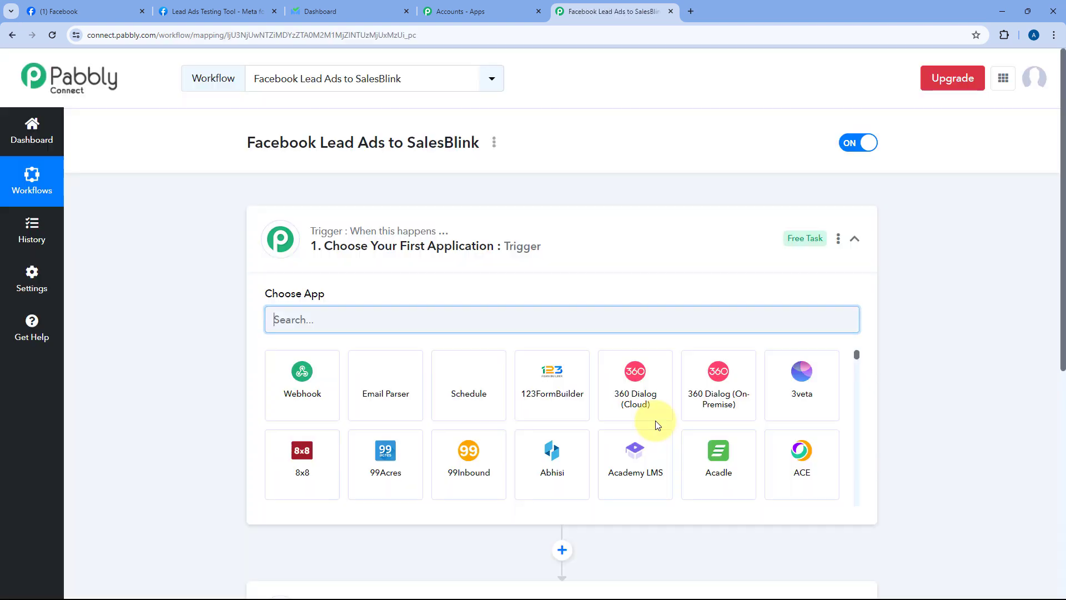
click(595, 228)
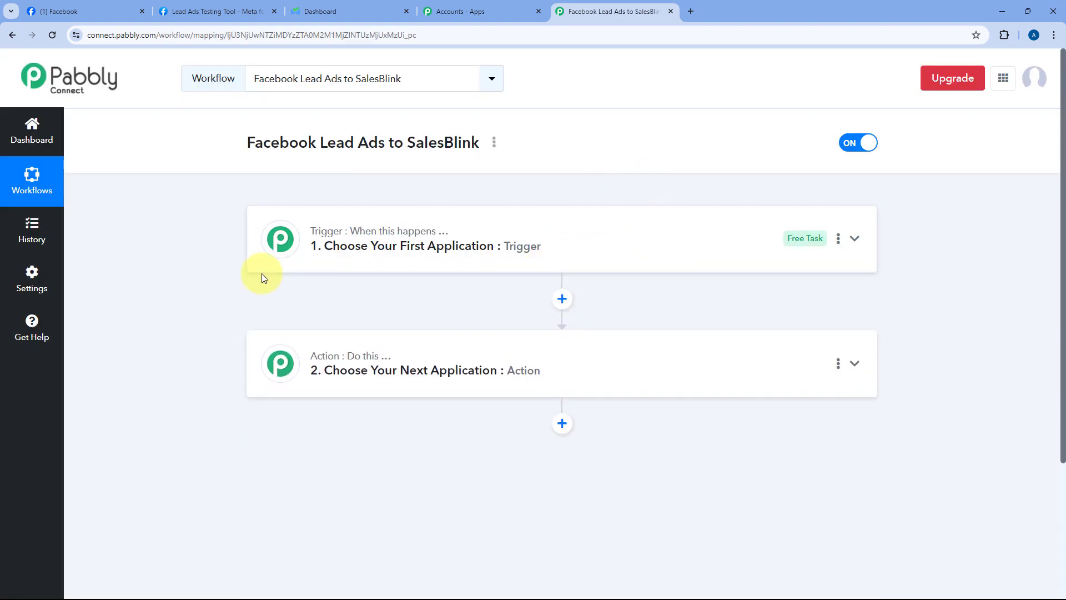
scroll(229, 249, down, 1)
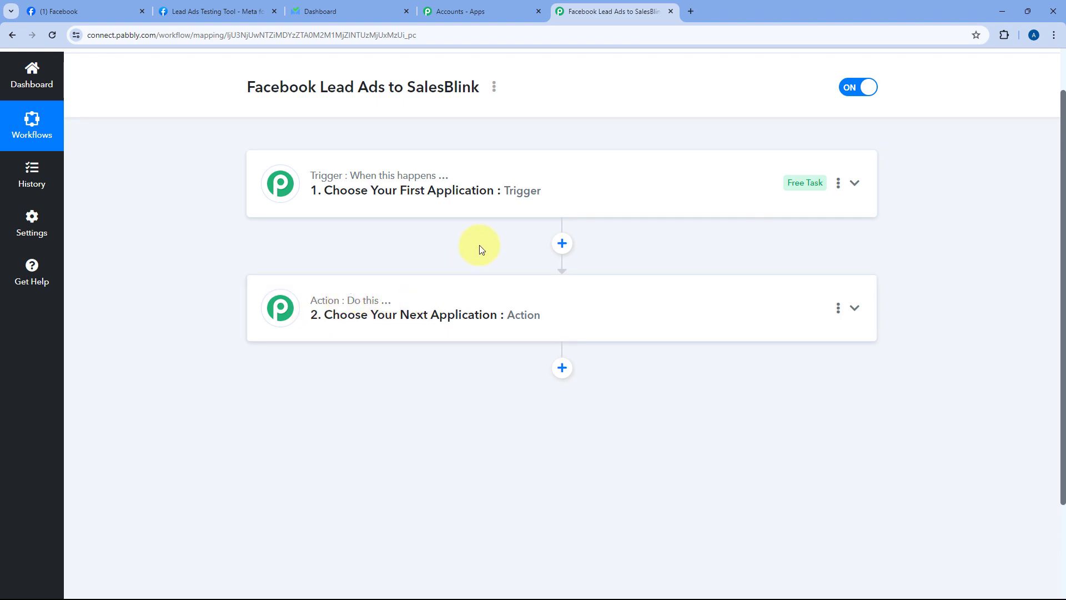
click(574, 186)
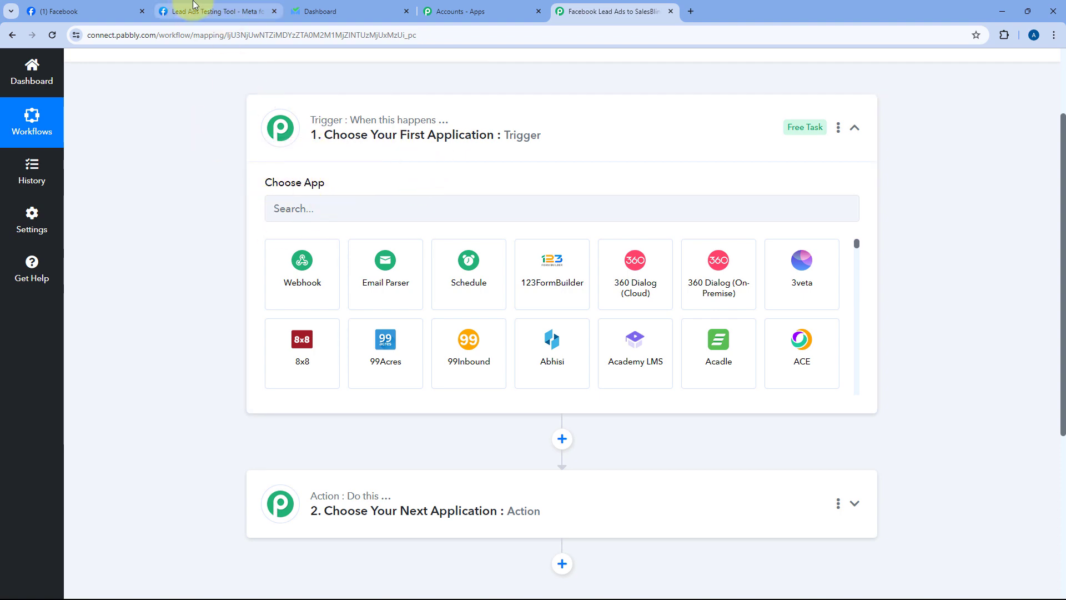
click(118, 7)
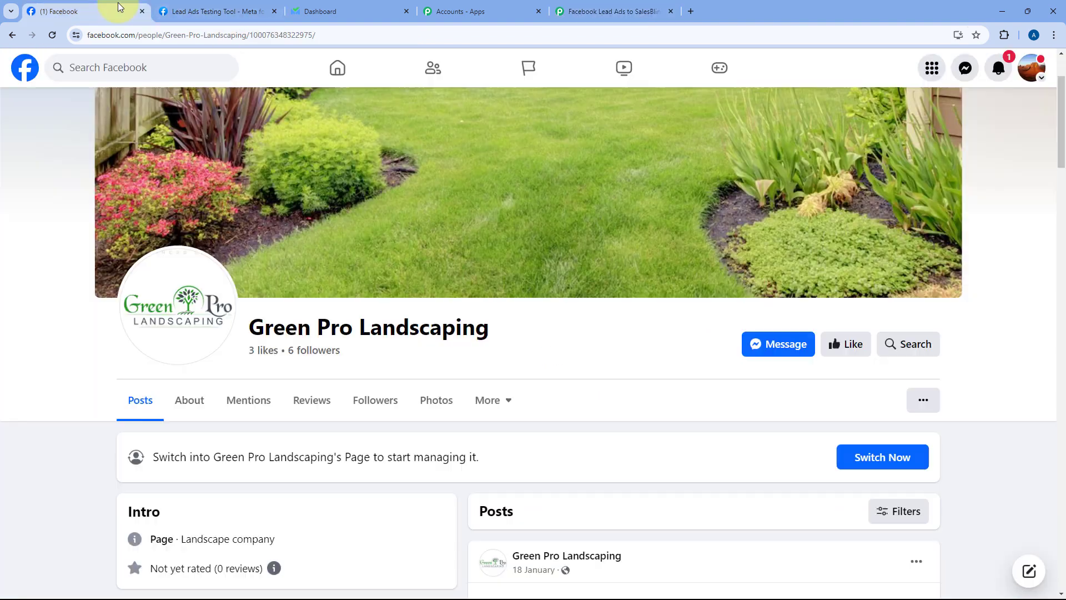
click(588, 8)
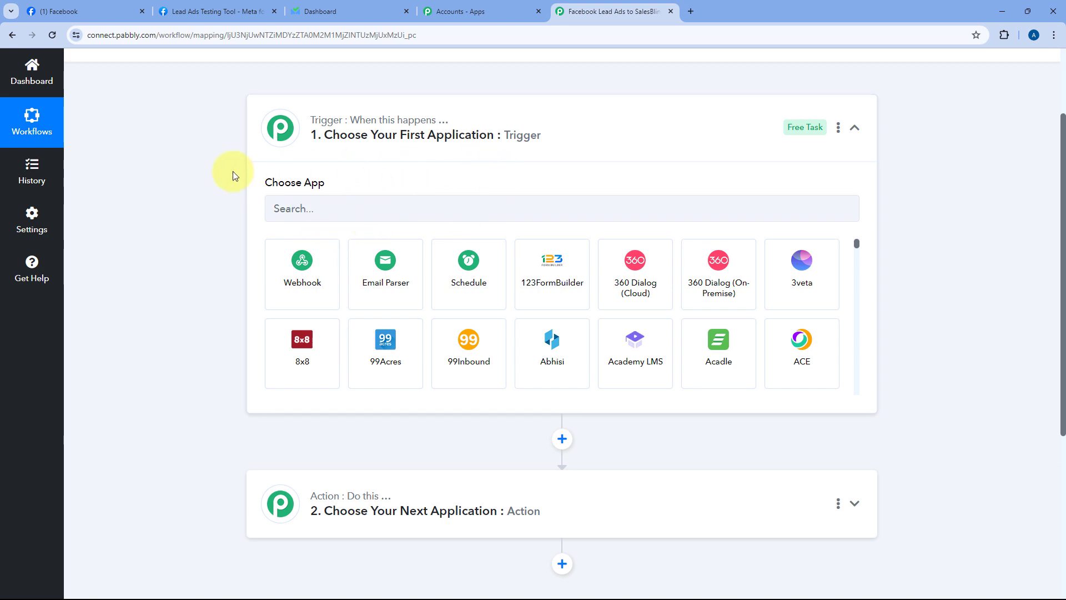
scroll(218, 281, down, 2)
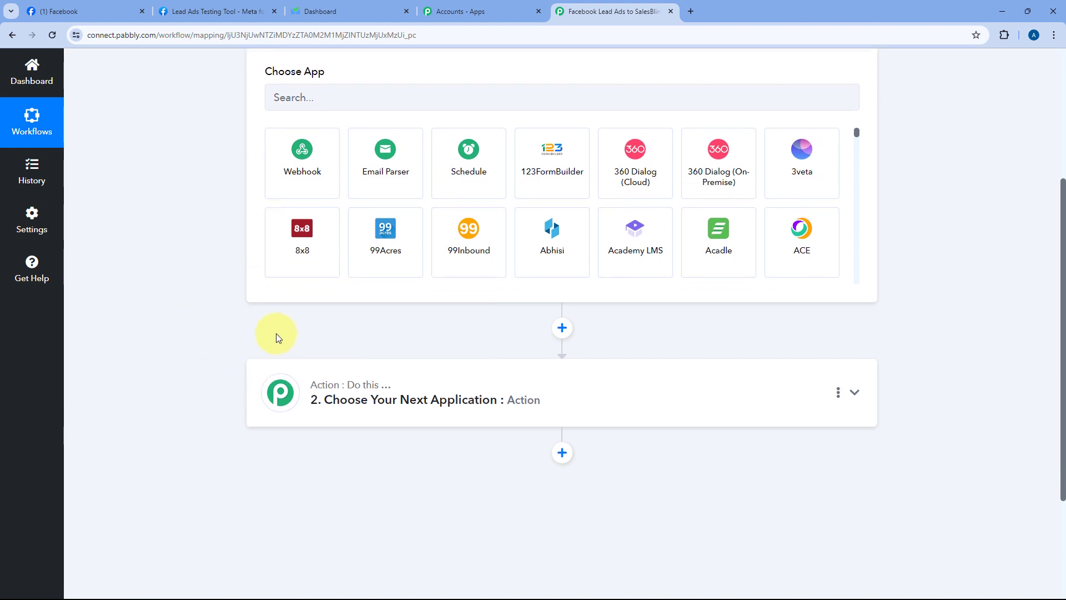
scroll(275, 333, up, 1)
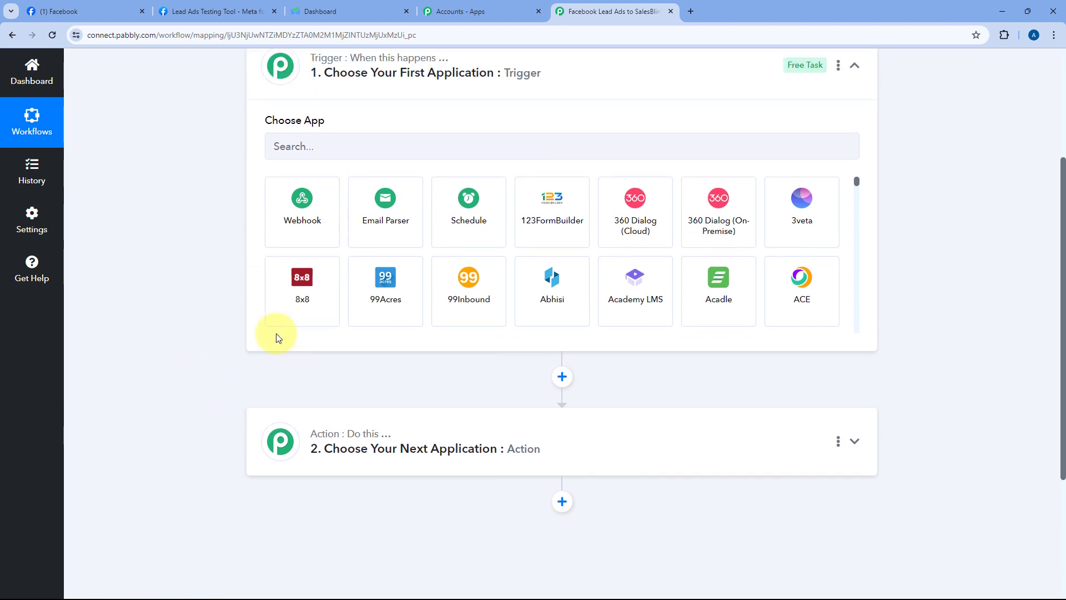
click(347, 153)
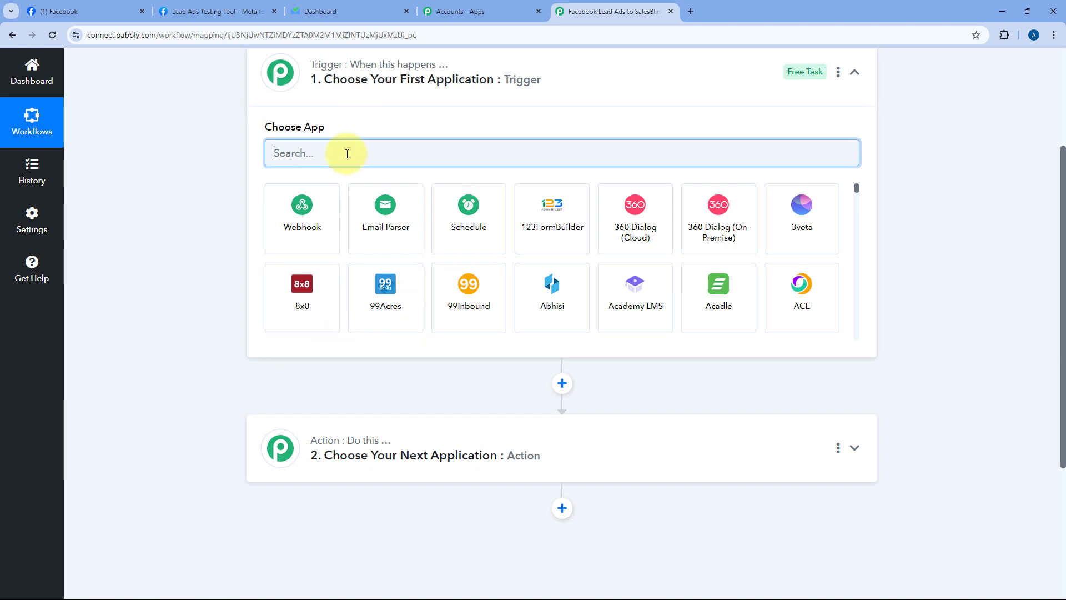
Step: Choose Facebook Lead Ads as the trigger app with New Lead (Instant) as the event
text(FAce)
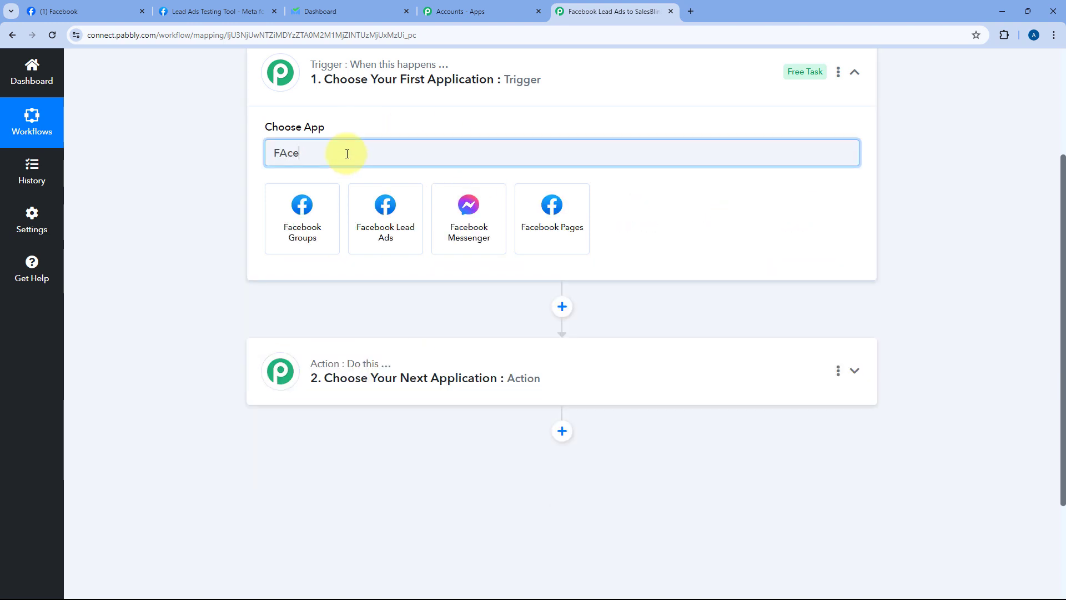
click(387, 219)
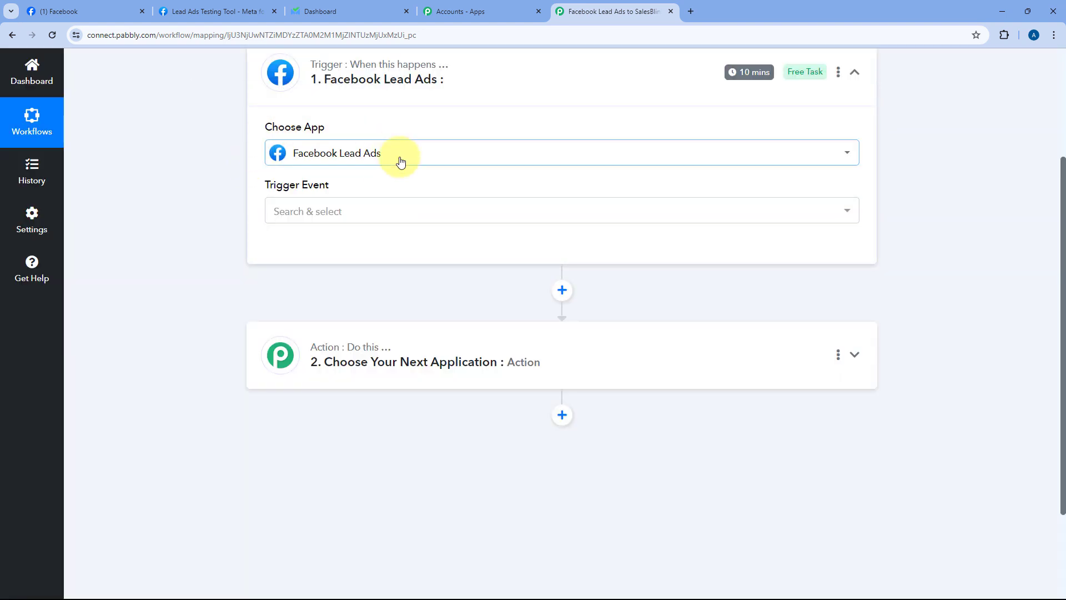
click(373, 213)
scroll(247, 213, down, 1)
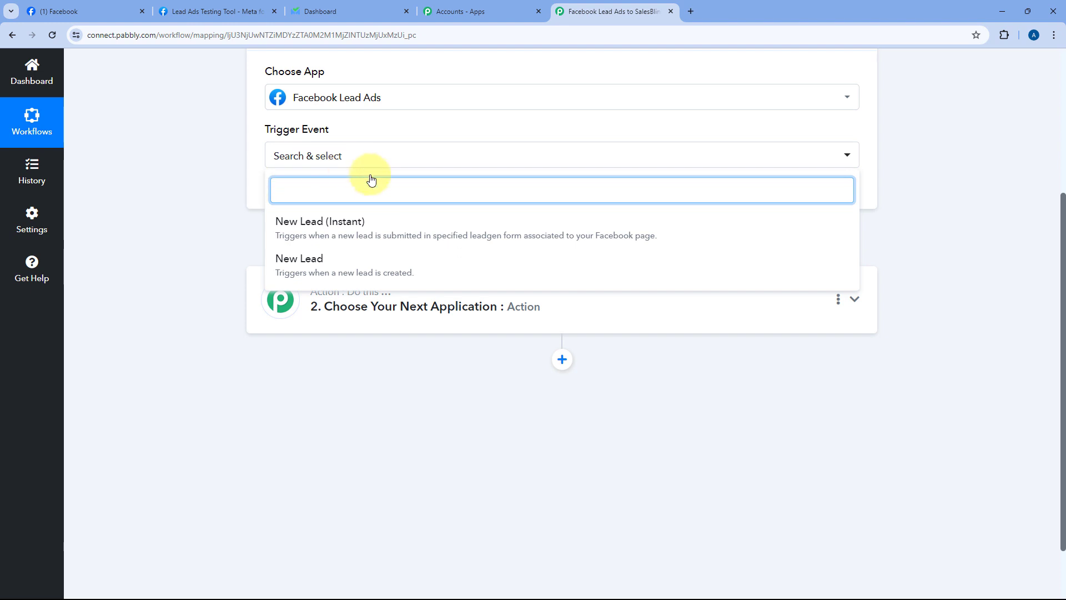
click(369, 231)
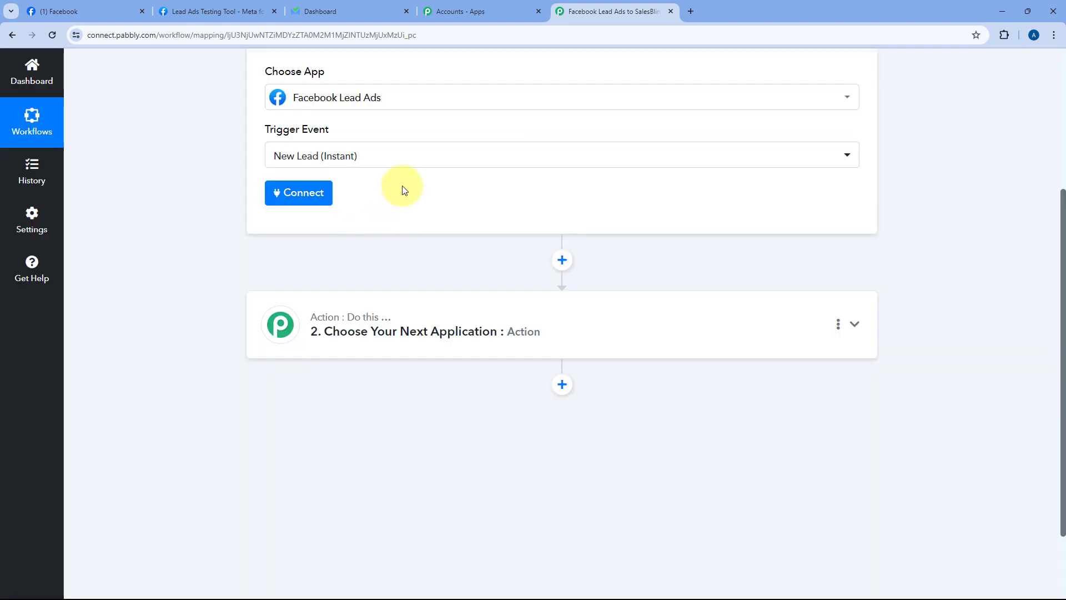
Step: Add and authorize a new Facebook Lead Ads connection for the trigger
click(305, 248)
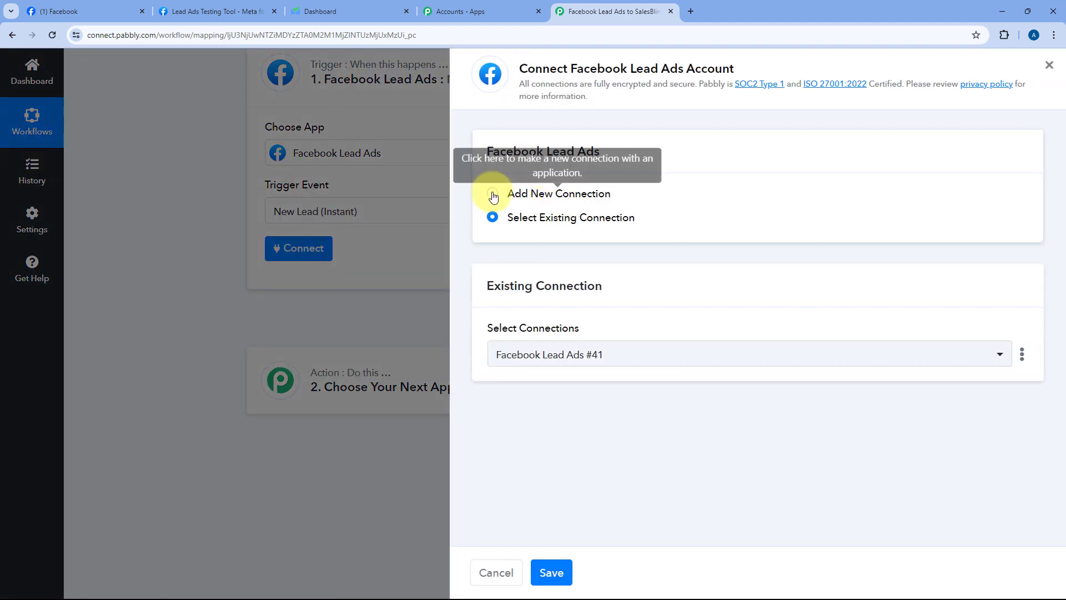
click(493, 194)
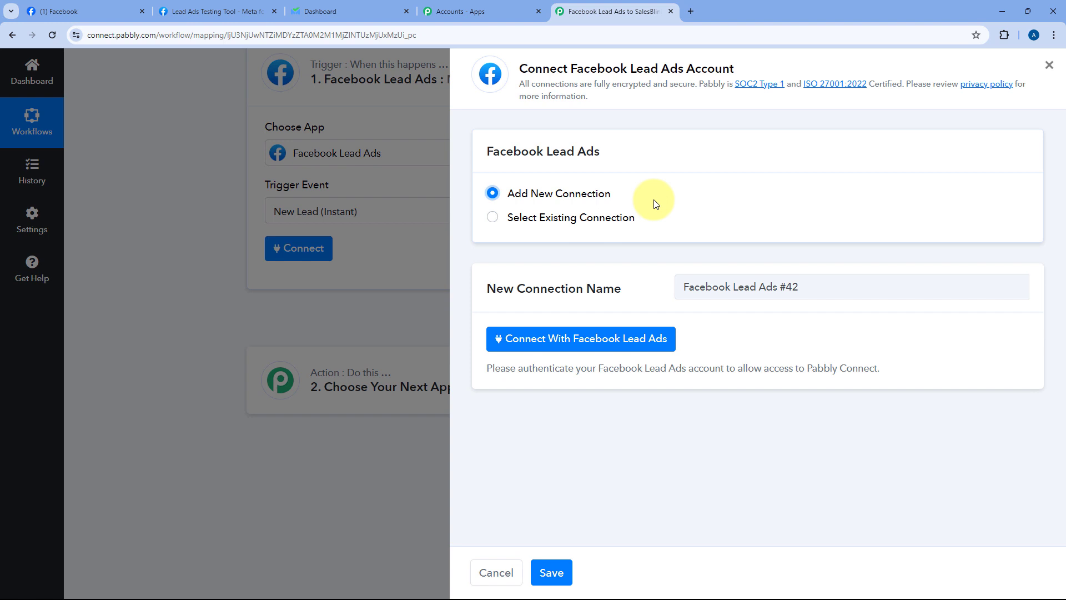
click(575, 347)
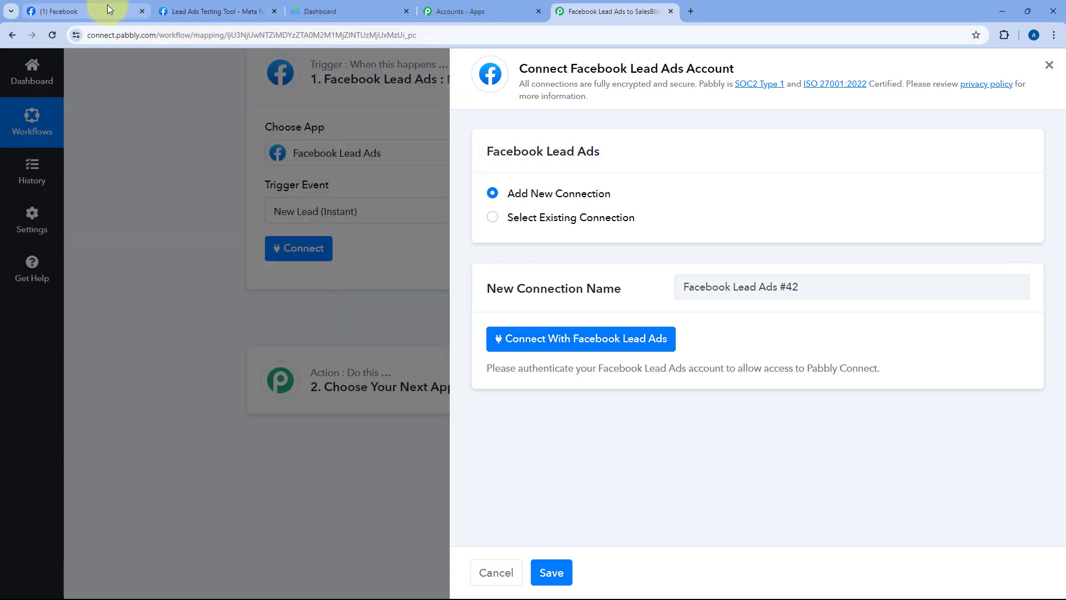
click(108, 4)
click(588, 11)
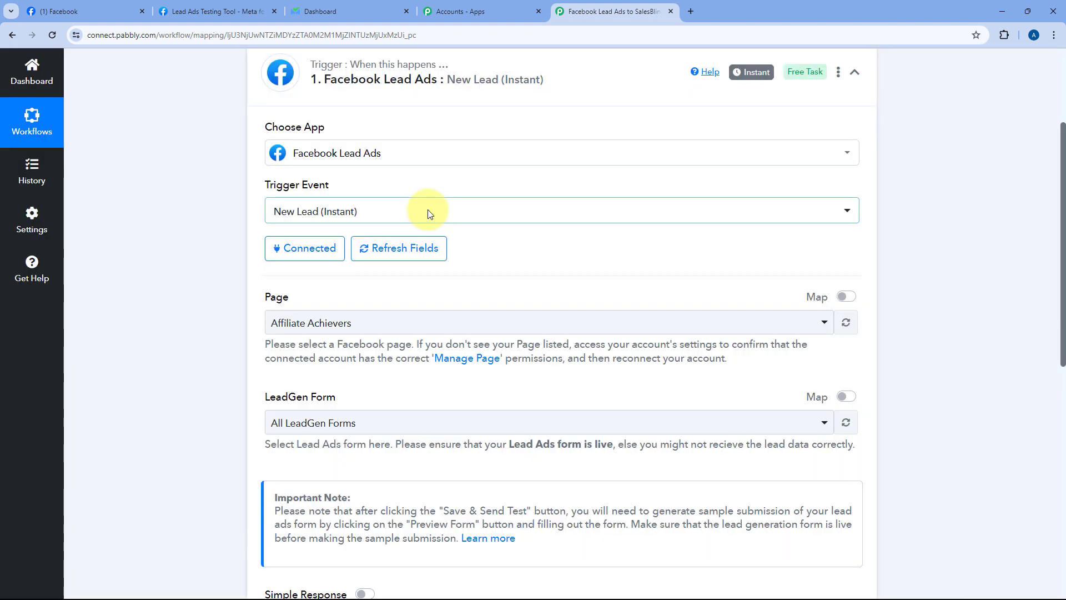
Step: Search 'Gr' in the Page list and select Green Pro Landscaping
scroll(234, 211, down, 3)
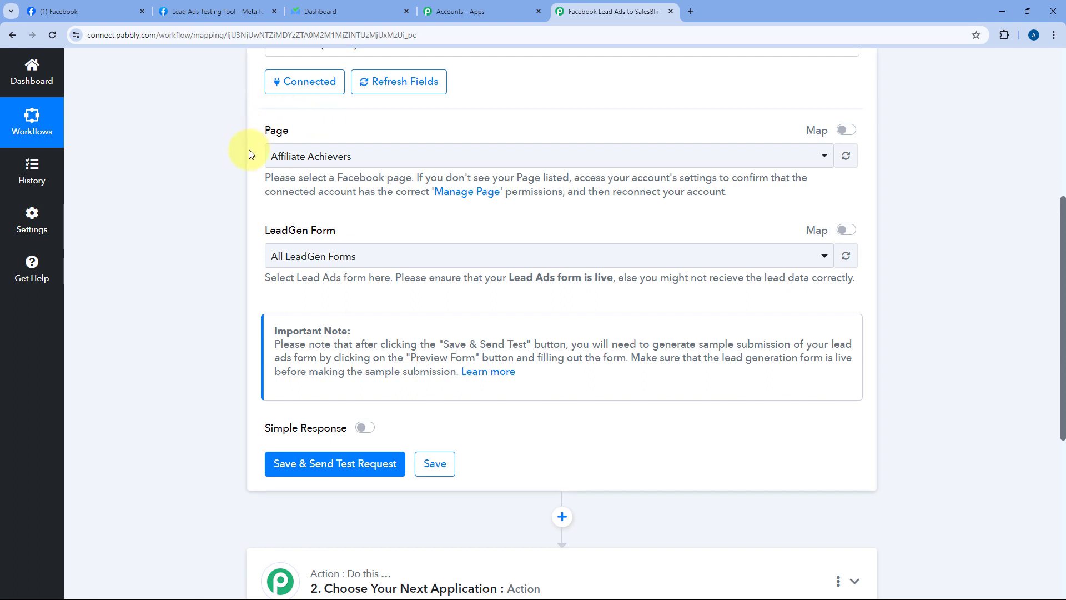
click(489, 156)
scroll(395, 242, down, 7)
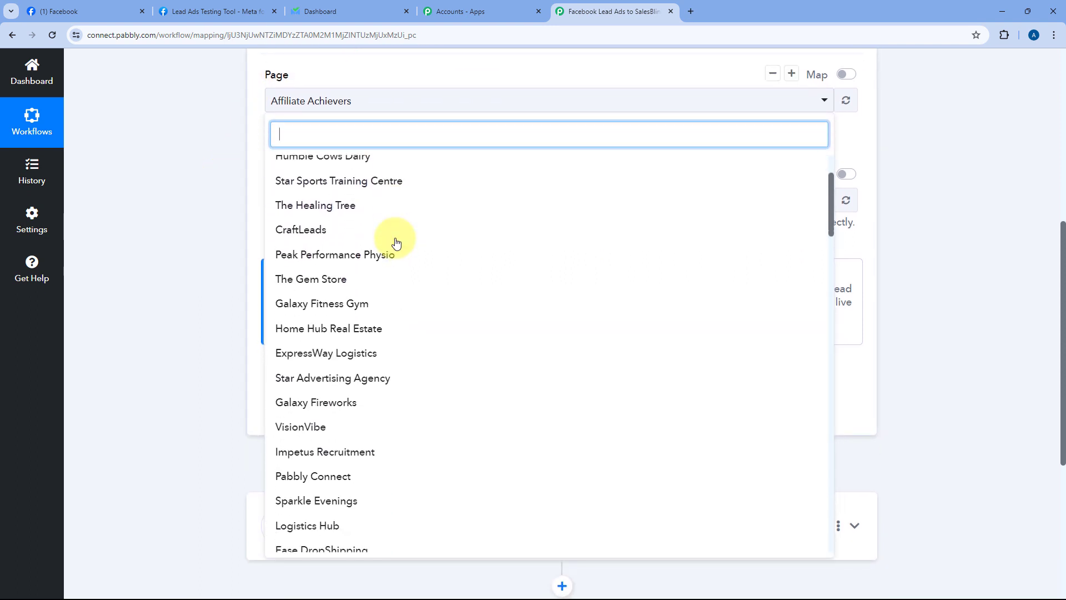
scroll(396, 242, down, 9)
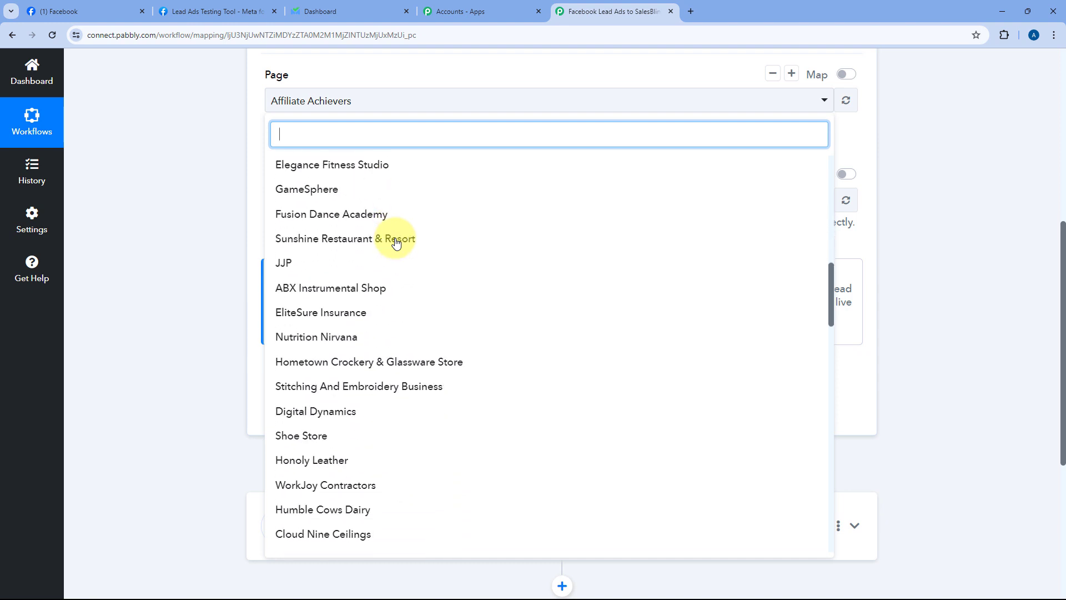
scroll(369, 190, down, 2)
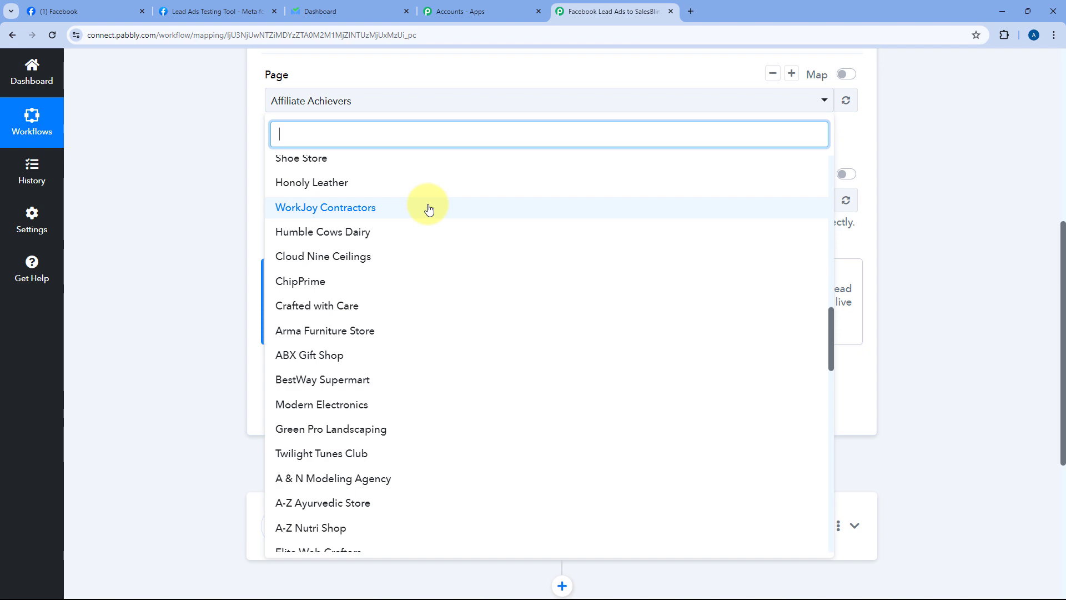
click(78, 9)
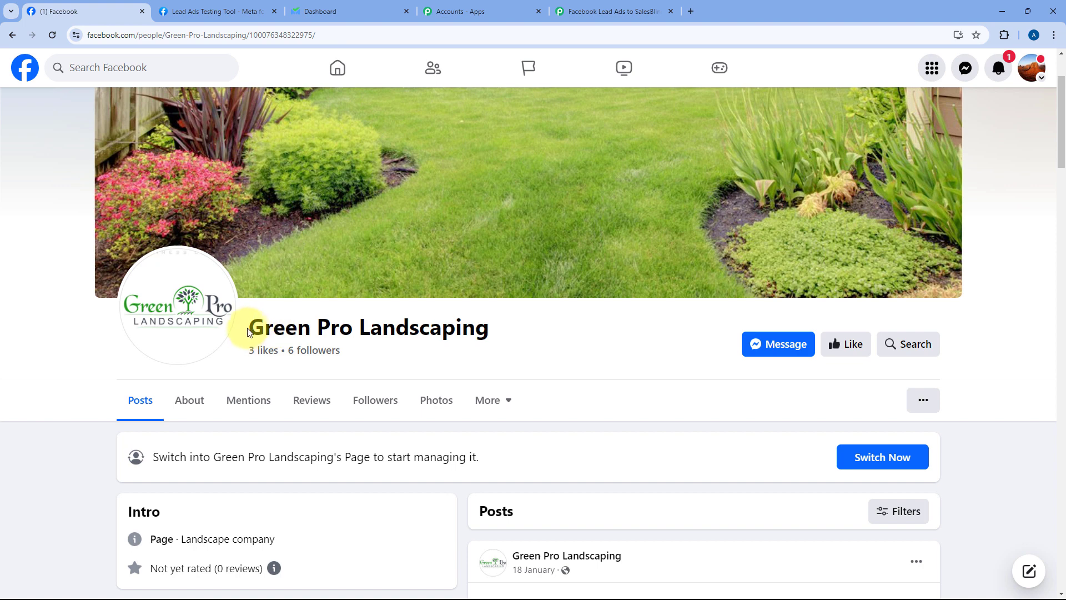
drag(248, 329, 514, 333)
click(507, 333)
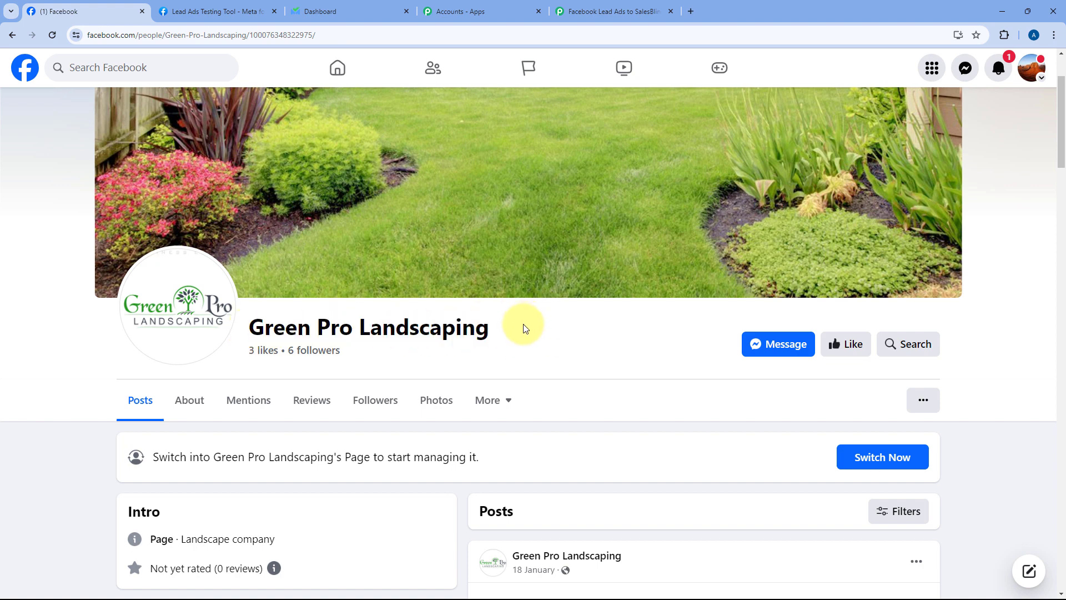
click(613, 8)
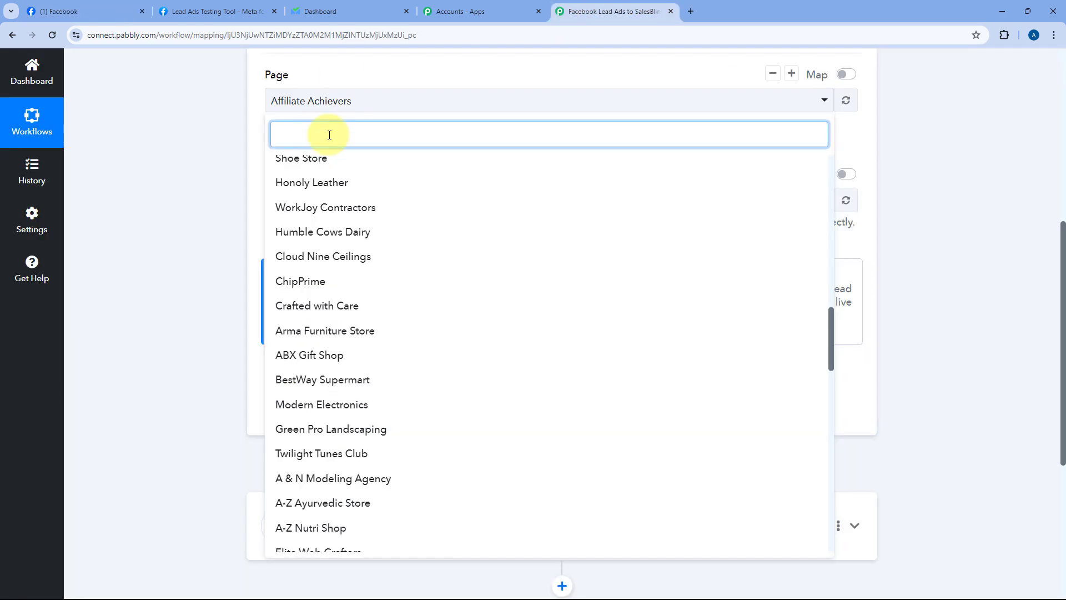
text(Gr)
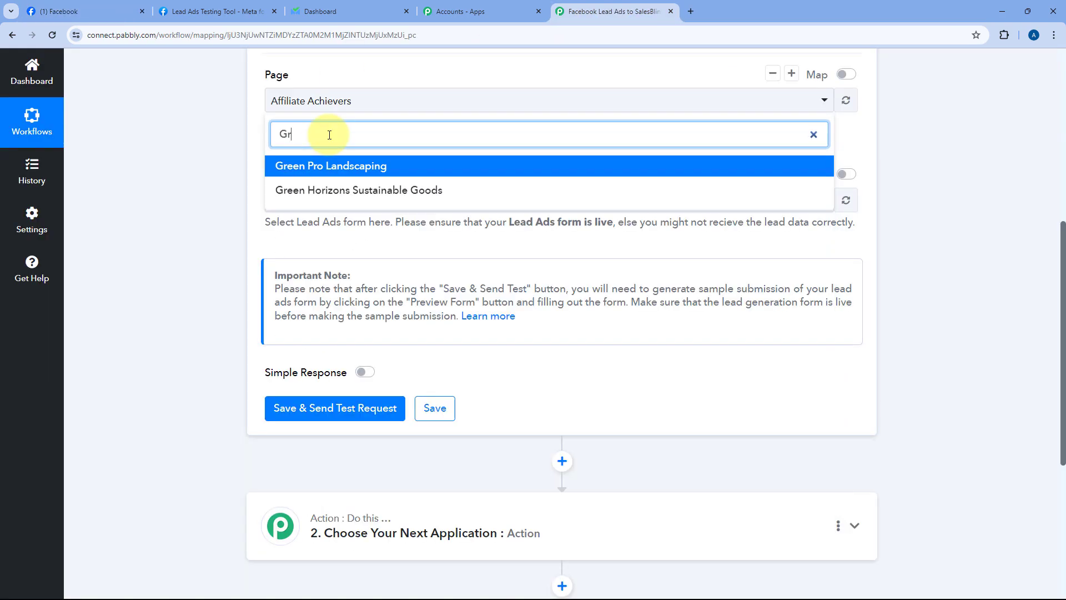
click(339, 170)
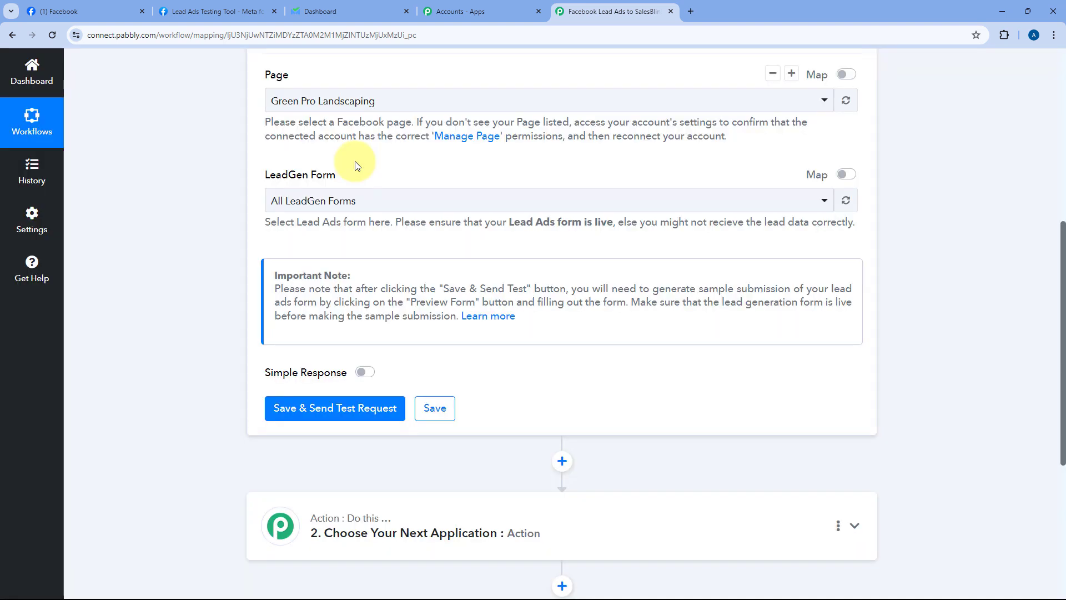
Step: Keep All LeadGen Forms and save the trigger to wait for a test lead
click(377, 201)
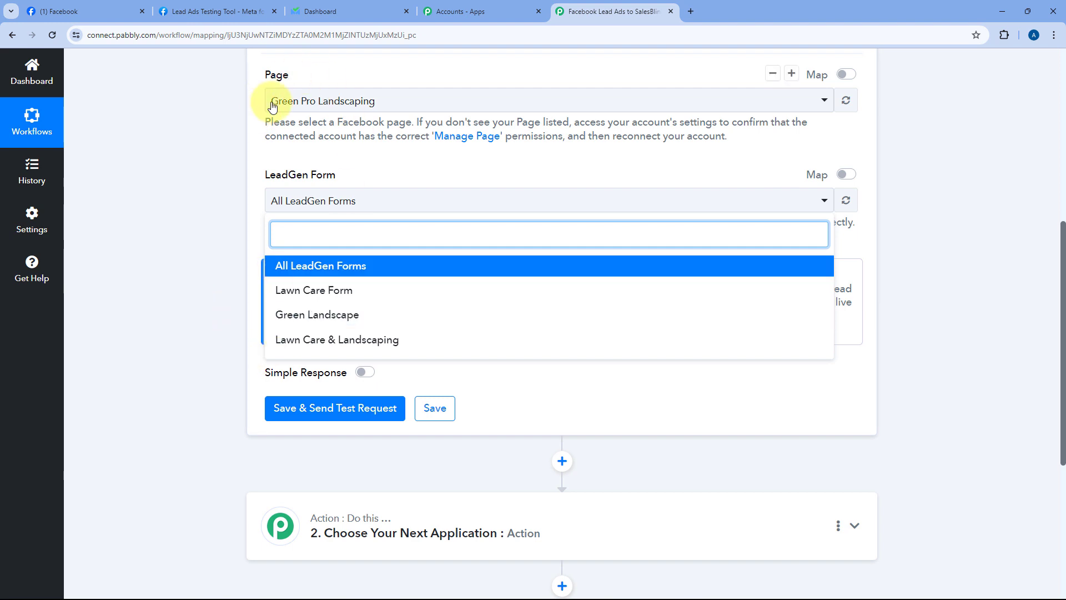
click(381, 269)
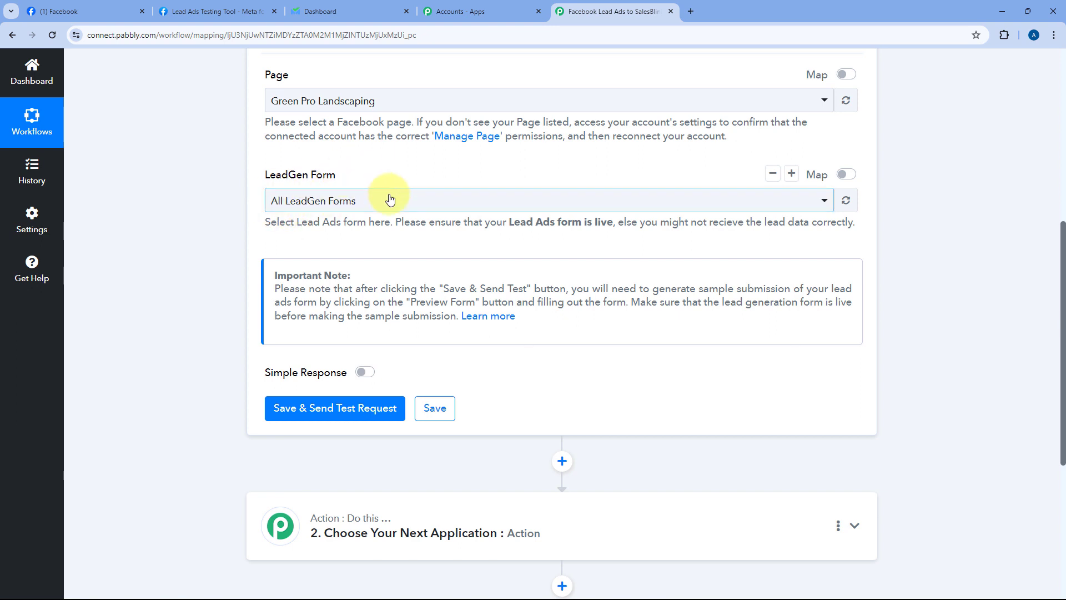
scroll(388, 199, down, 3)
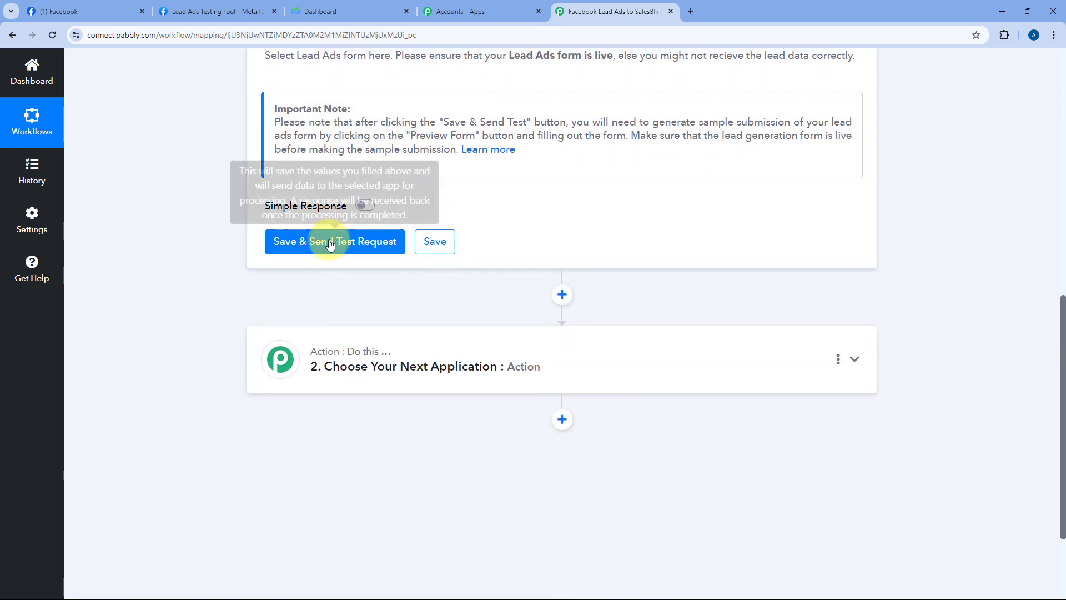
click(335, 244)
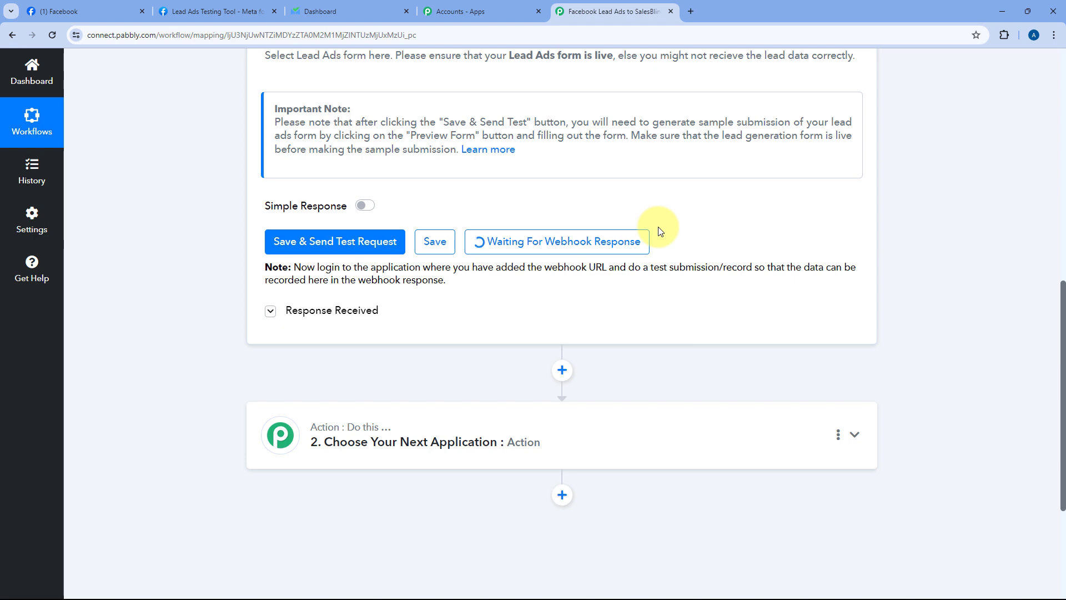
Step: Review the waiting trigger, then switch to the Lead Ads Testing Tool
scroll(669, 245, up, 3)
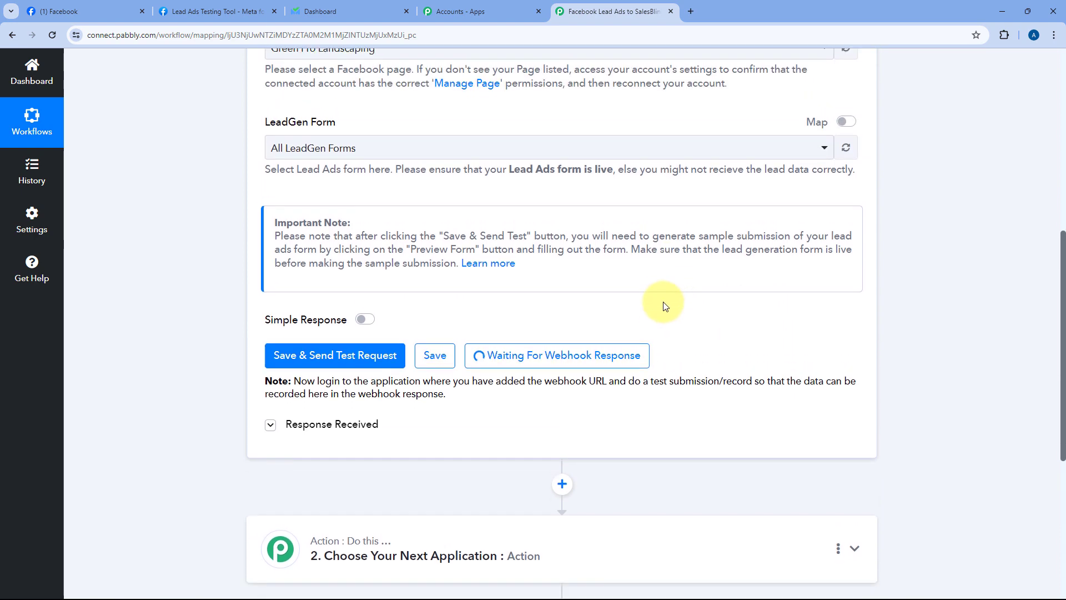
scroll(598, 217, up, 2)
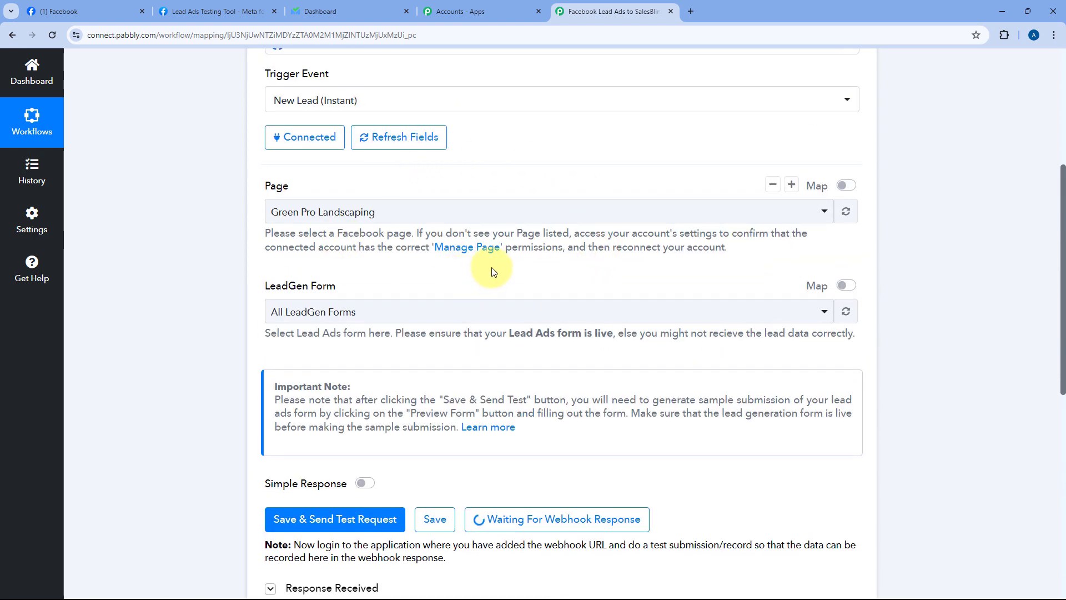
scroll(544, 267, down, 2)
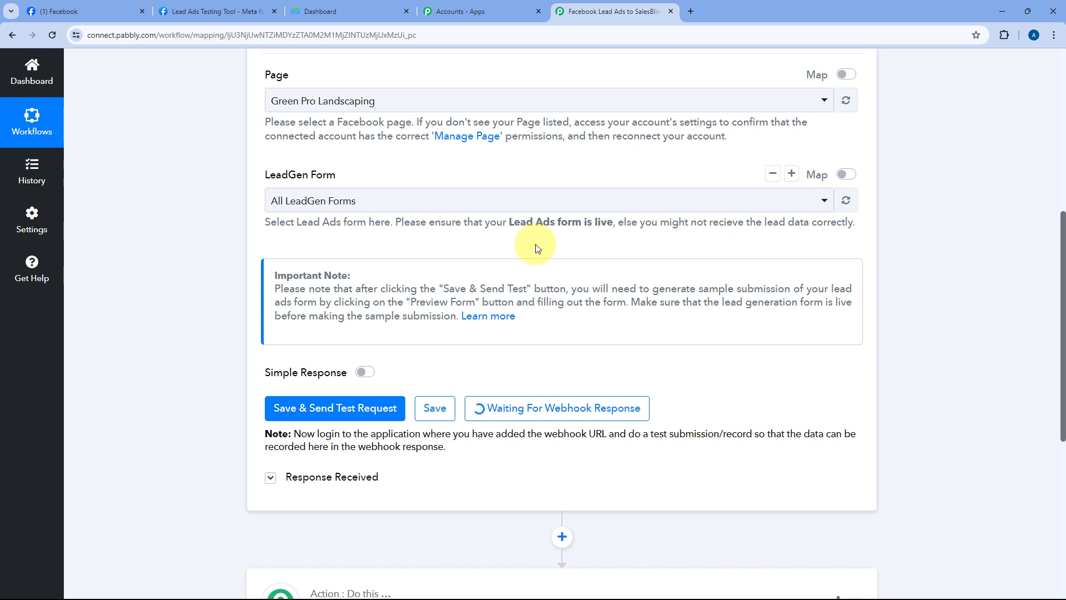
scroll(558, 222, down, 2)
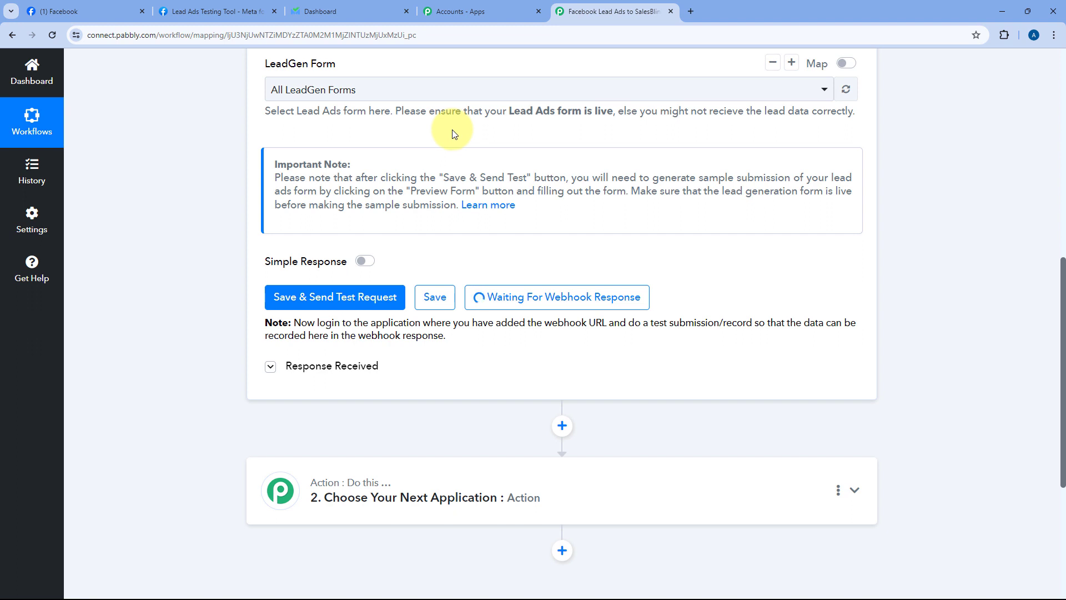
click(213, 11)
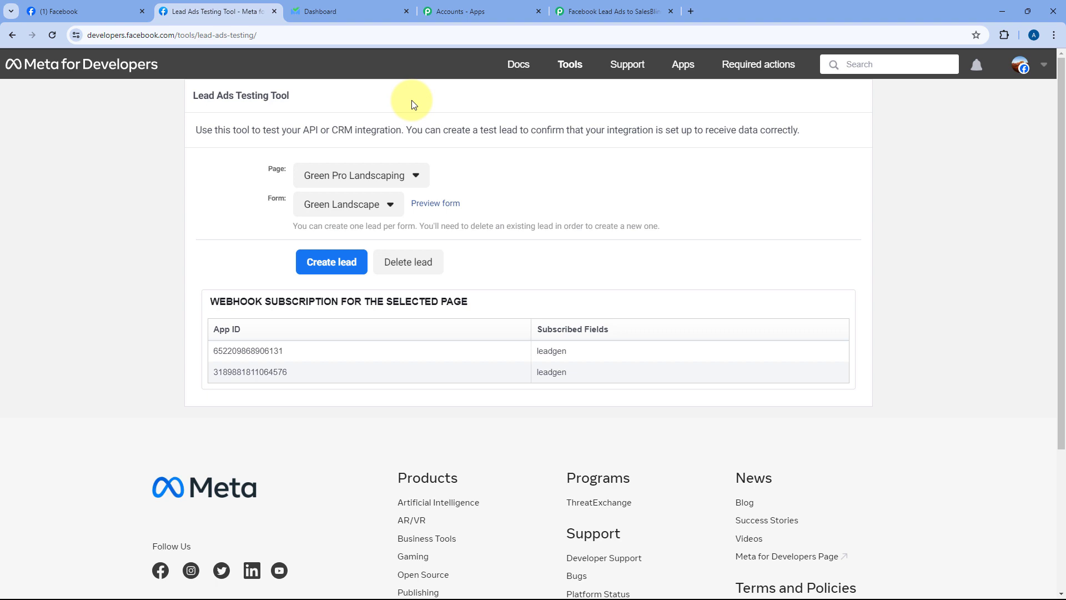
Step: Confirm page Green Pro Landscaping and form Green Landscape, then preview the form
click(411, 174)
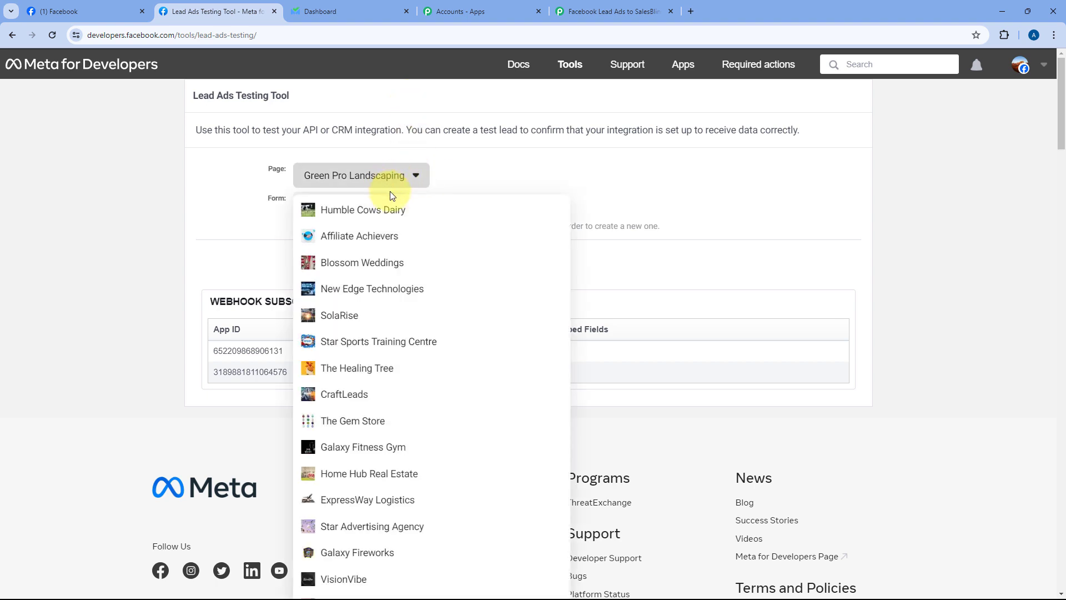
click(278, 181)
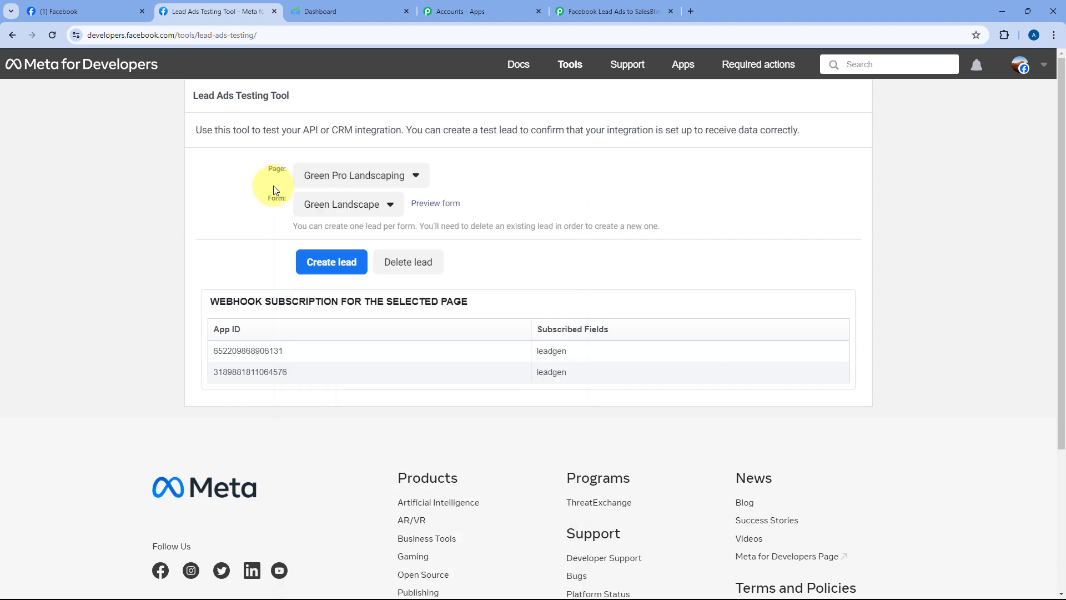
click(369, 204)
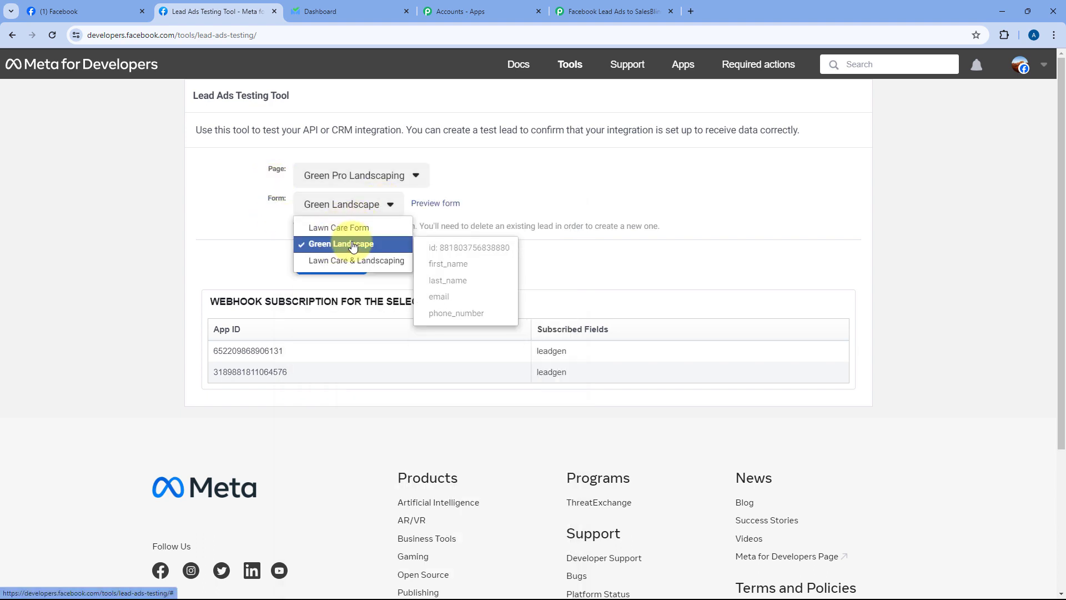
click(372, 246)
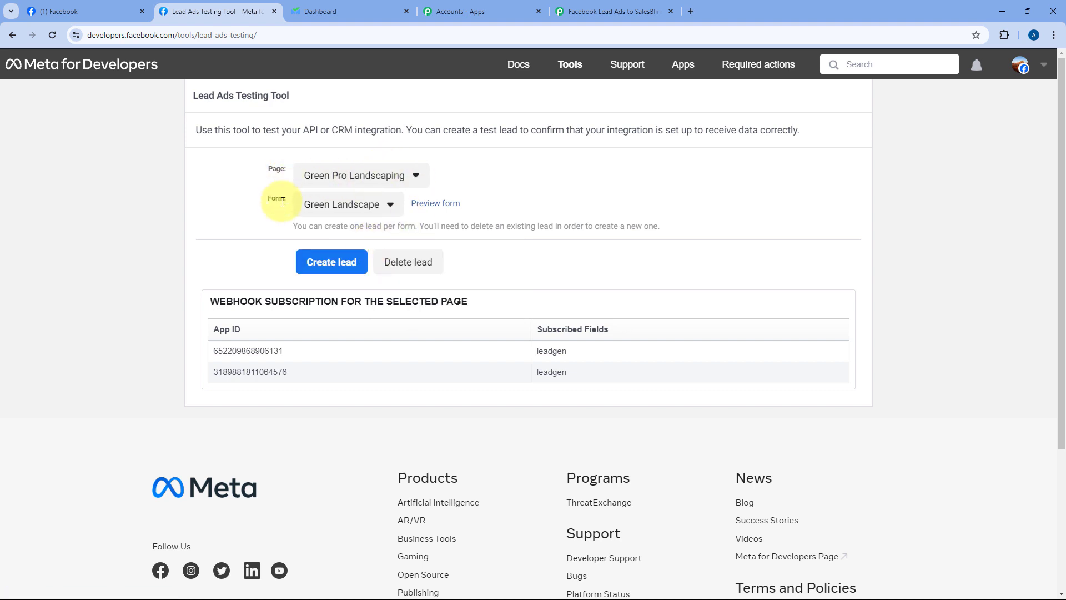
click(441, 207)
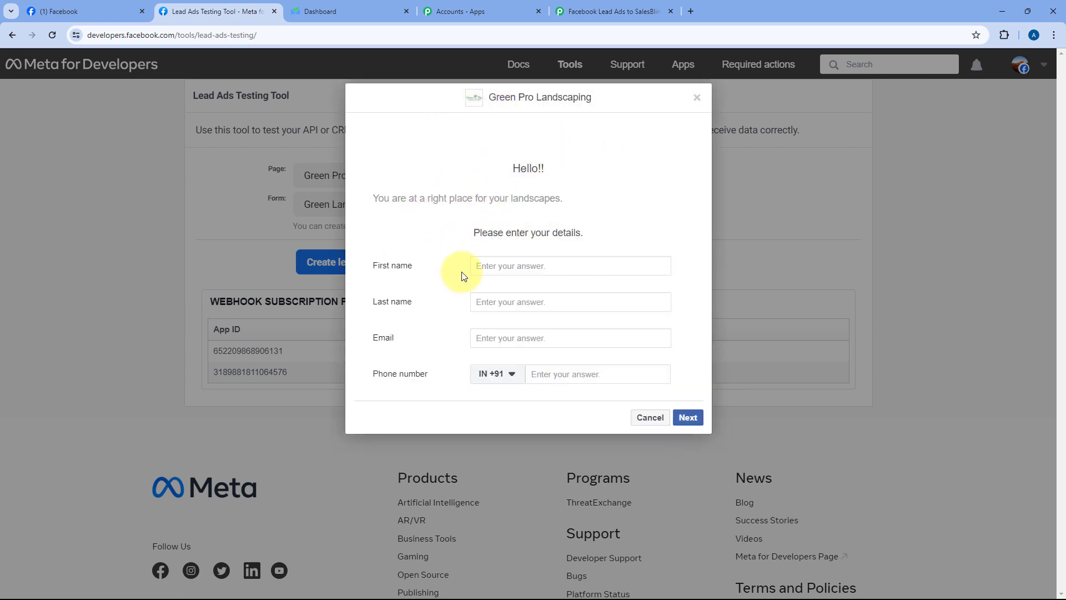
Step: Fill the preview form with first name Test, last name Dummy, a test email and phone number
click(505, 266)
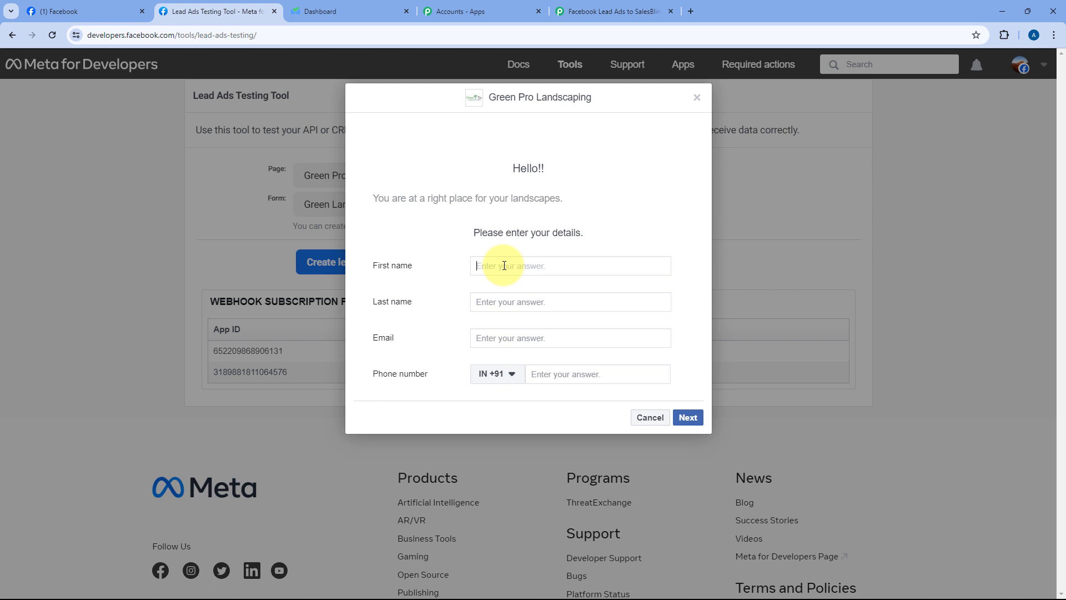
text(Test)
key(Tab)
text(Dummy)
key(Tab)
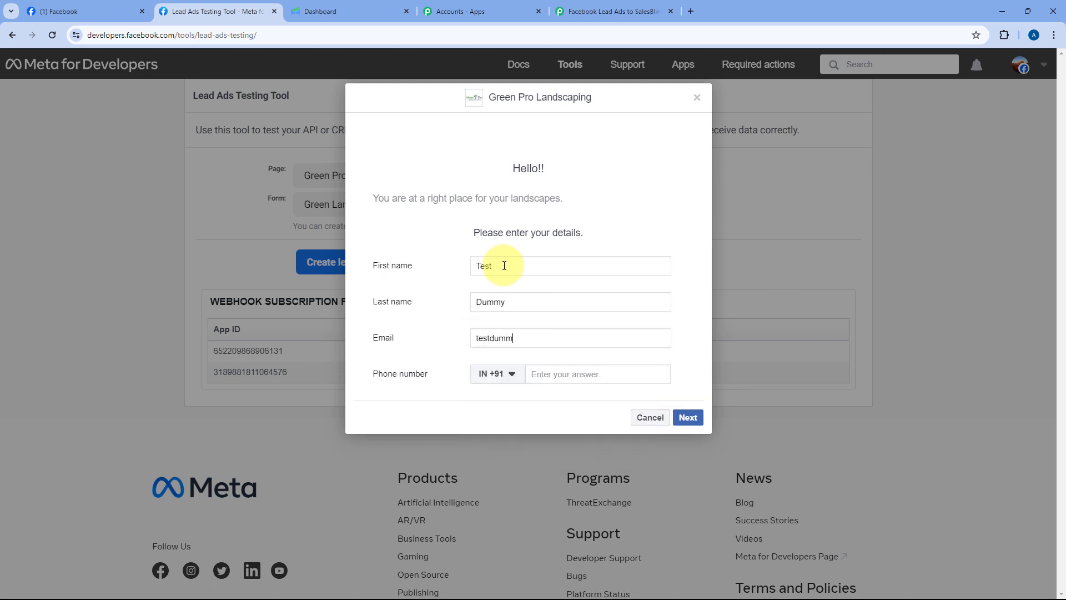
key(Tab)
key(Tab)
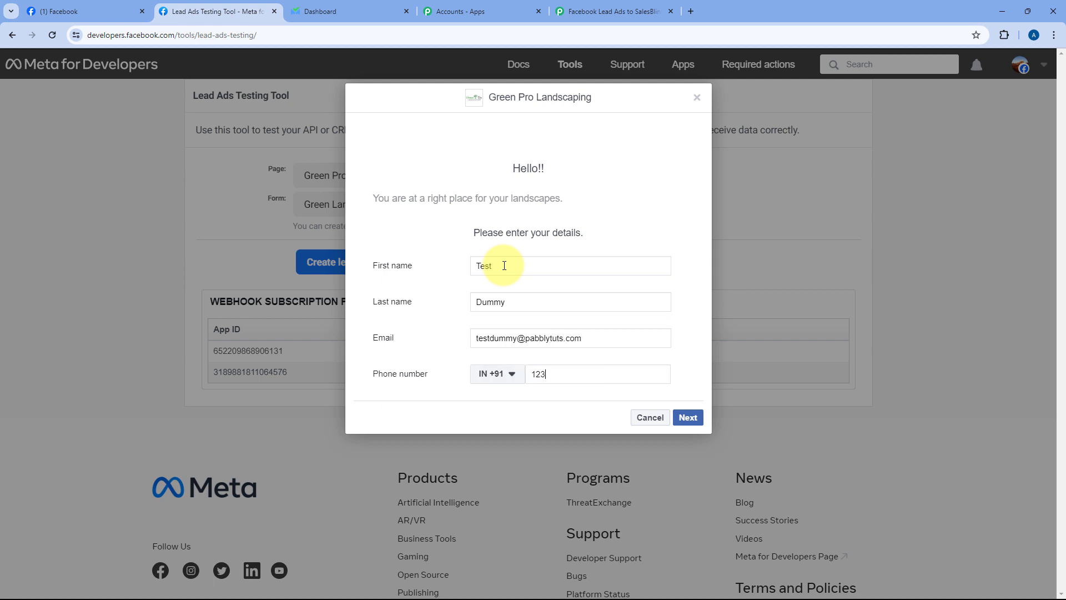
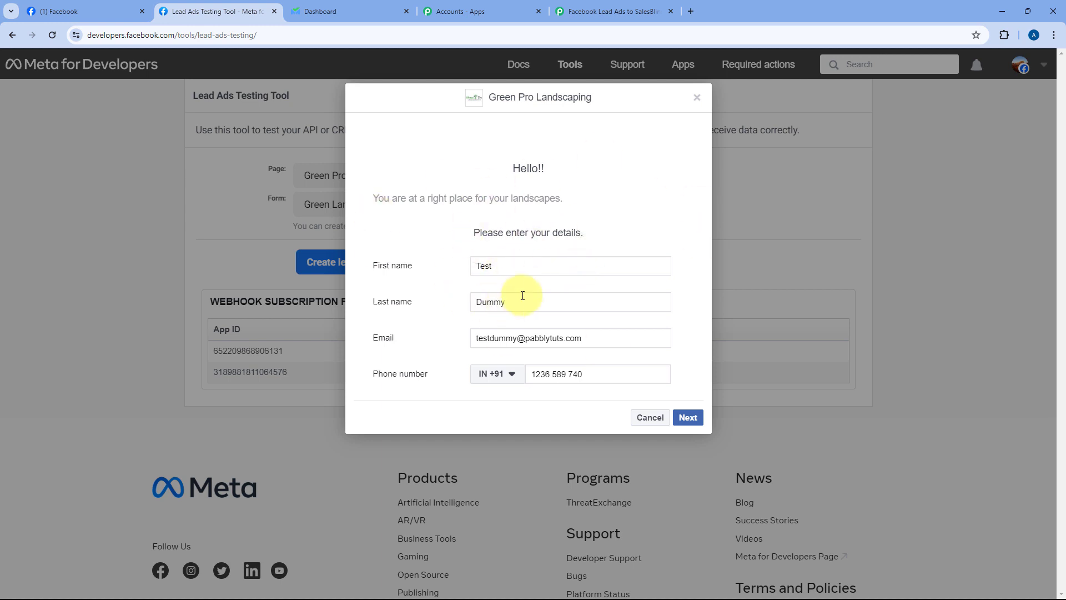
Step: Submit the test lead, dismiss the confirmation, and return to the Pabbly workflow
click(688, 420)
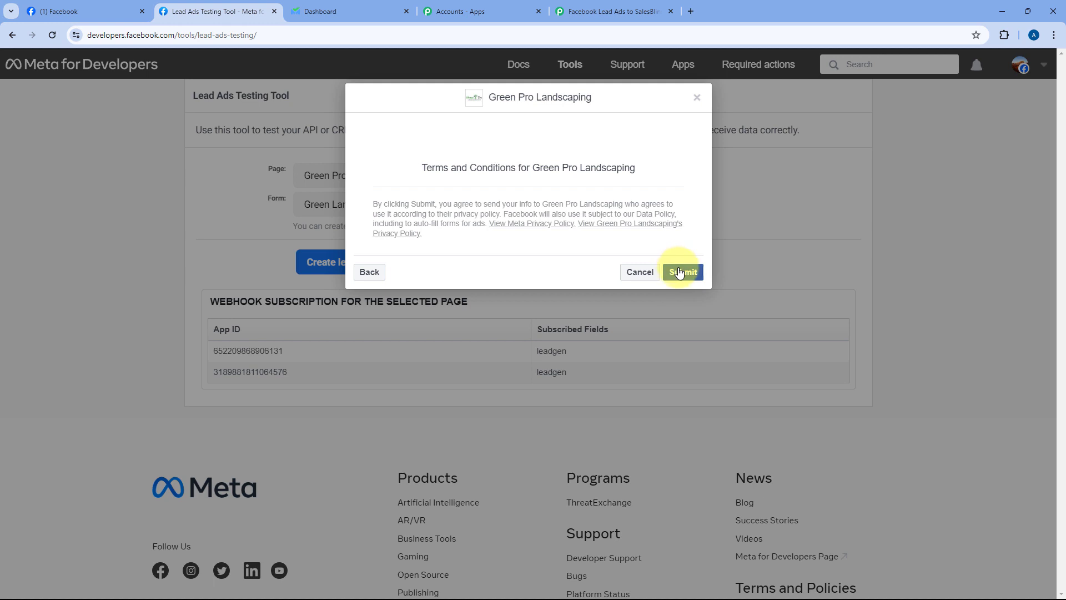
click(680, 273)
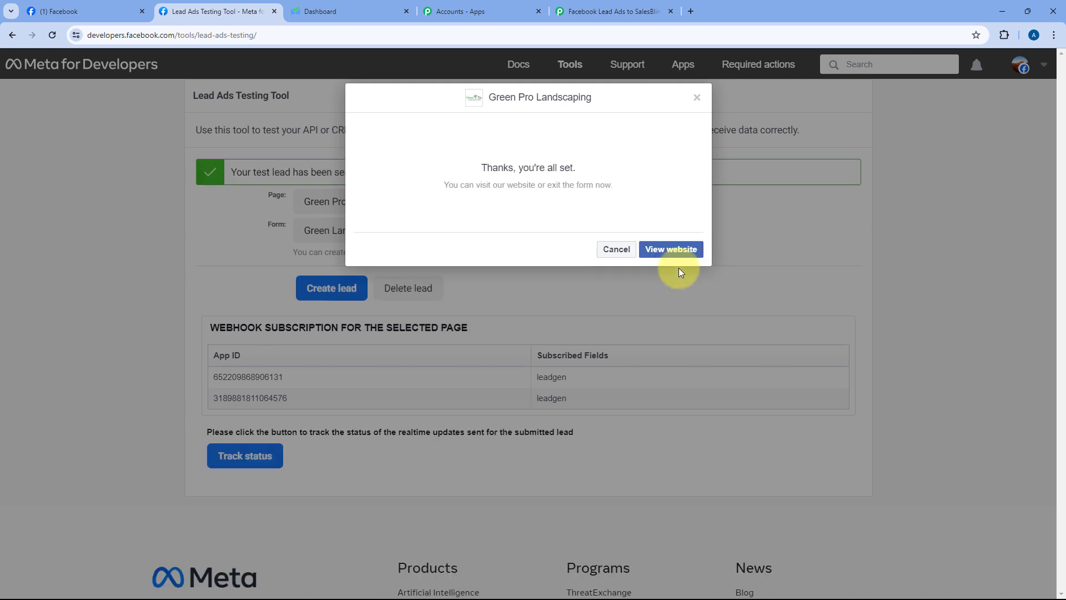
click(700, 100)
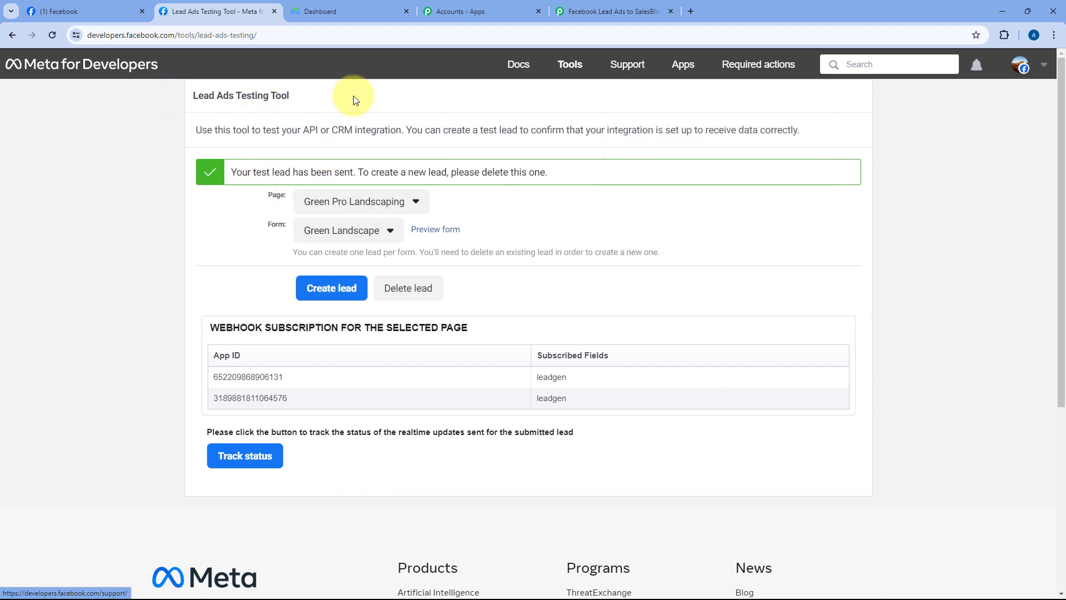
click(626, 4)
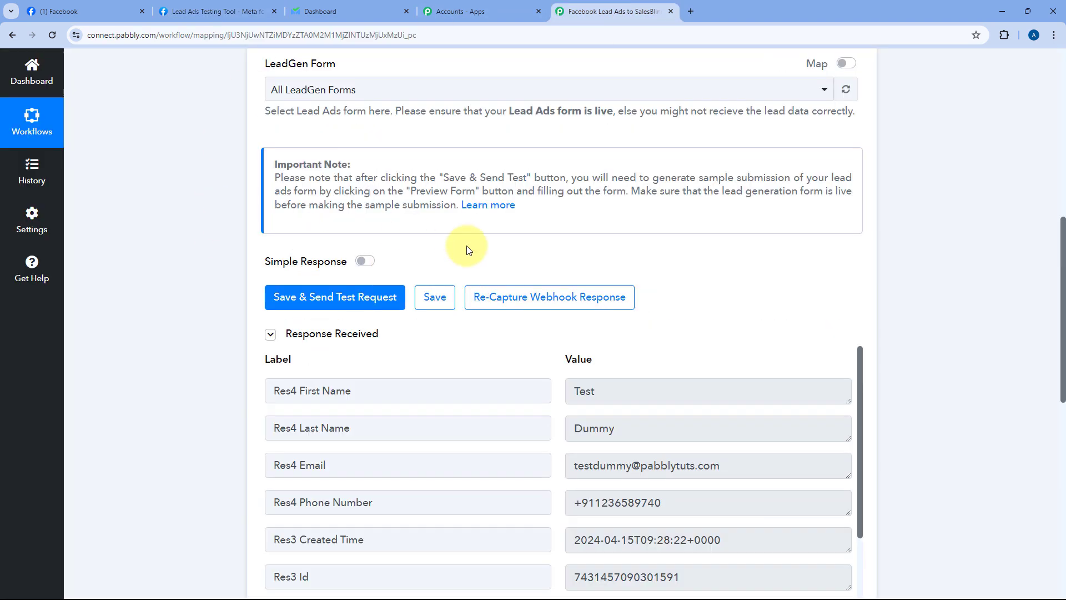
Step: Highlight the captured first name Test, last name Dummy, email and phone in Response Received
scroll(526, 266, down, 4)
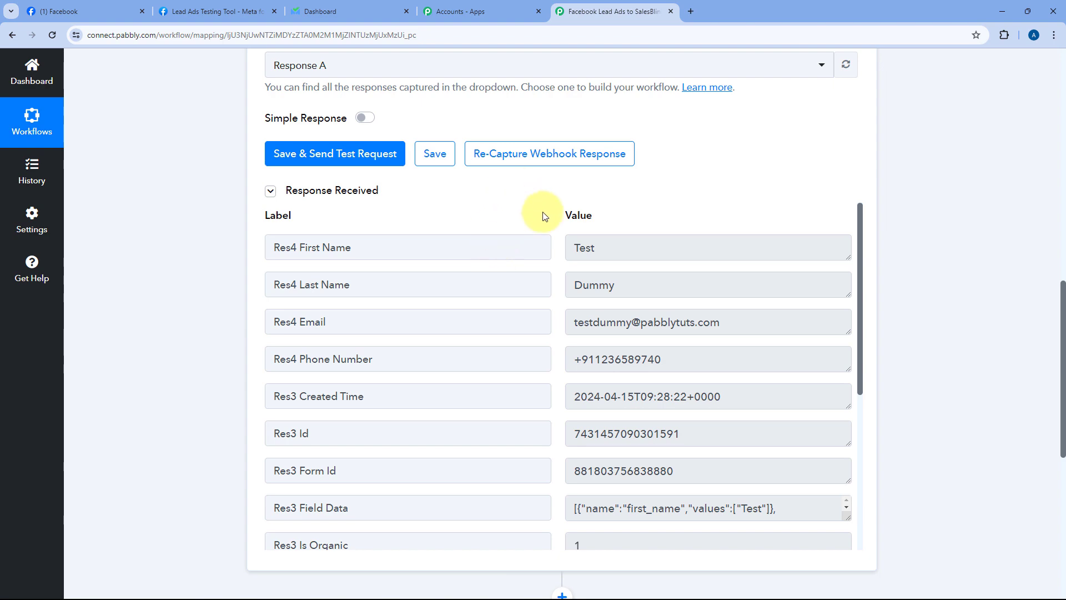
scroll(555, 209, down, 1)
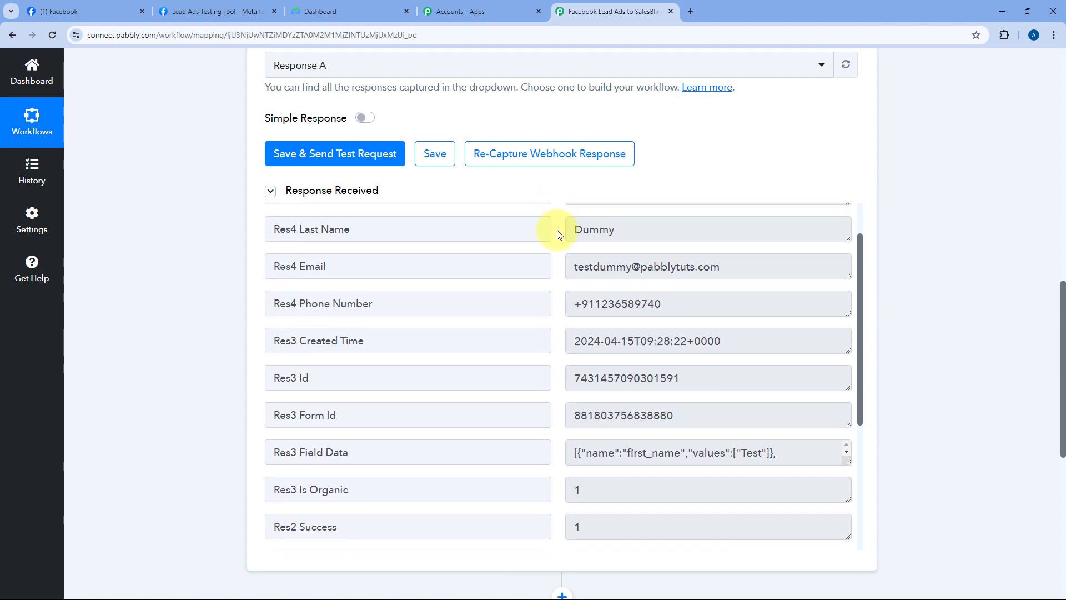
scroll(552, 194, up, 1)
scroll(549, 262, down, 2)
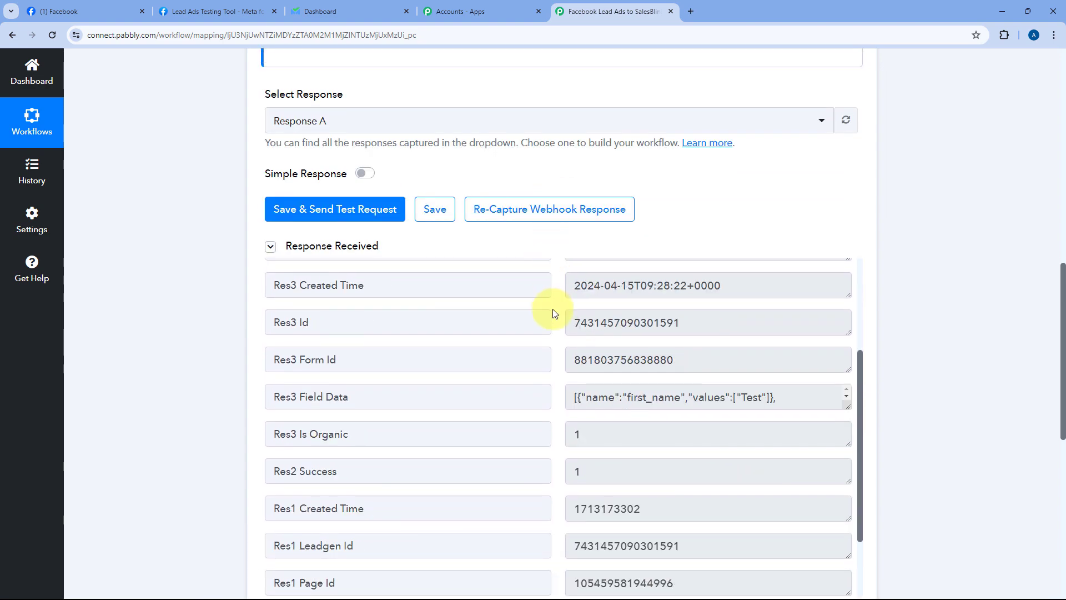
scroll(550, 309, up, 3)
scroll(549, 253, down, 3)
drag(614, 133, 578, 136)
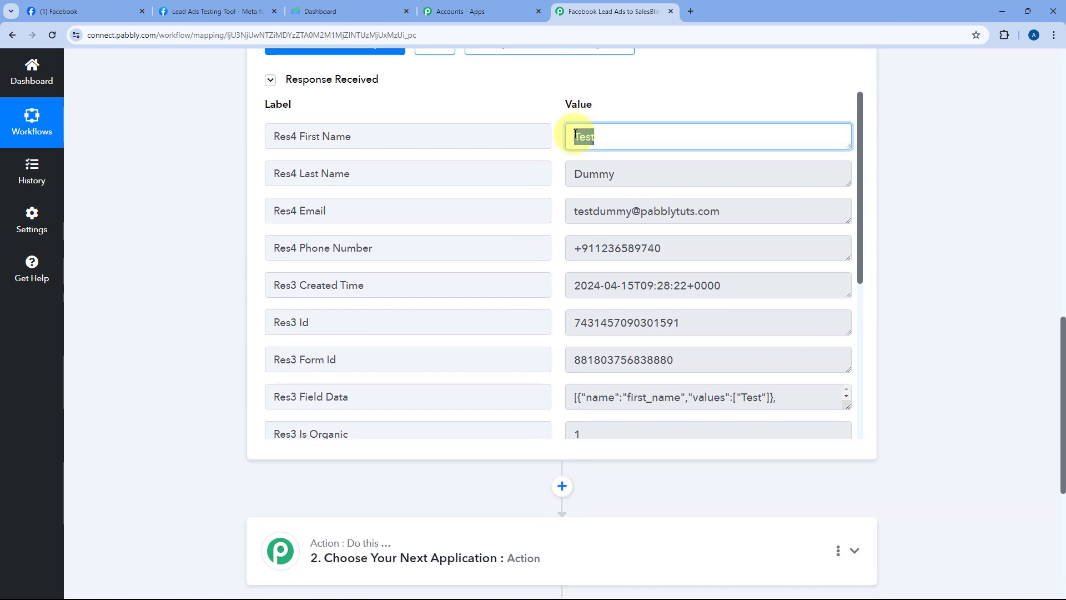
drag(638, 172, 578, 174)
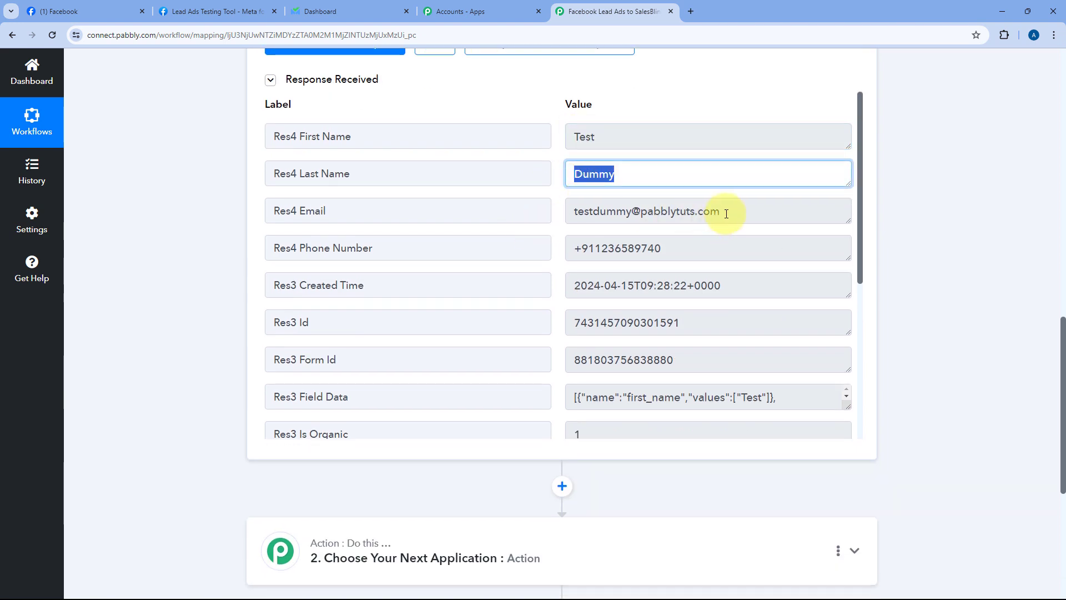
drag(720, 211, 575, 212)
drag(688, 254, 568, 244)
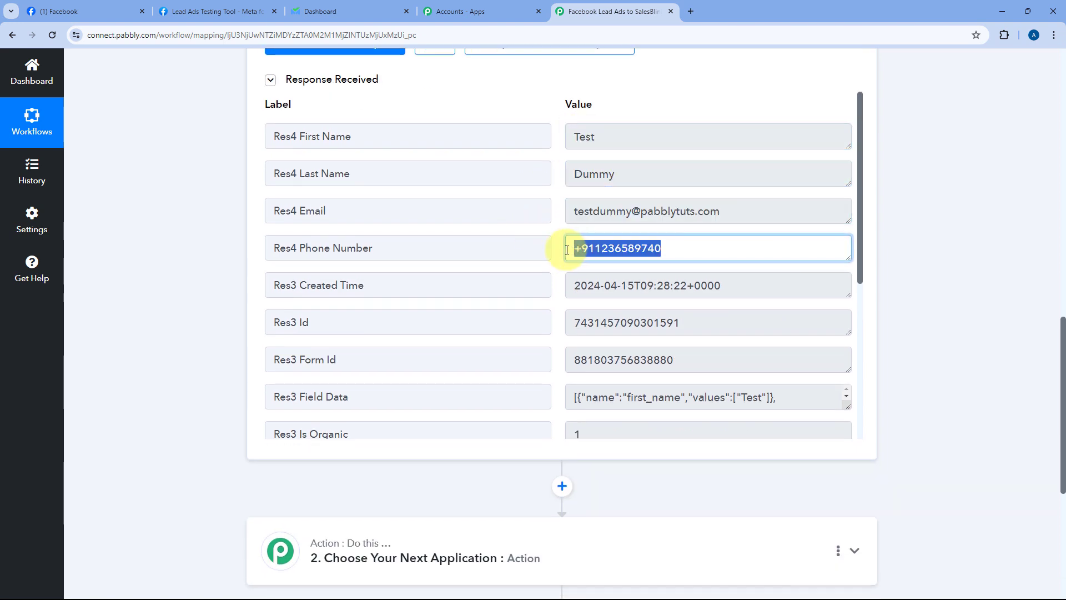
Step: Highlight the captured created time and scroll through the remaining response fields
click(561, 233)
scroll(560, 233, down, 1)
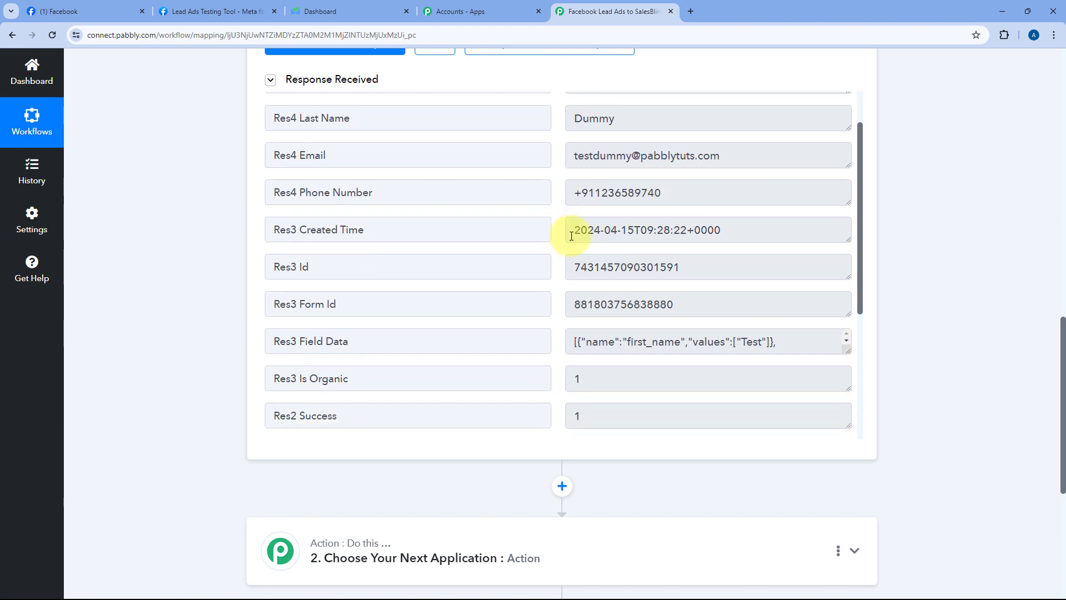
drag(738, 229, 558, 232)
click(556, 223)
scroll(554, 222, down, 5)
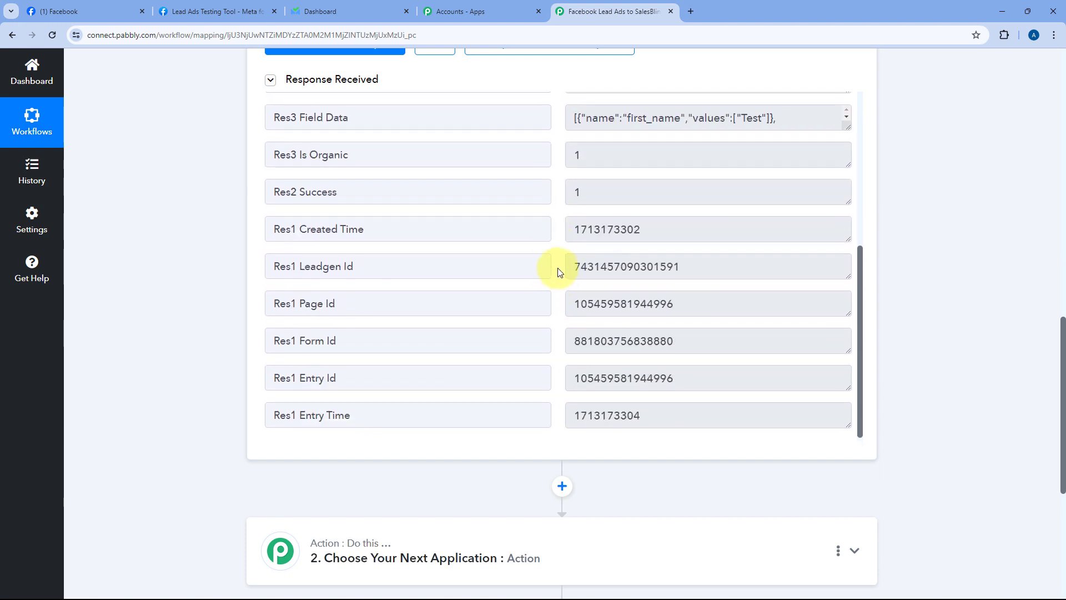
scroll(555, 266, up, 6)
scroll(559, 250, up, 1)
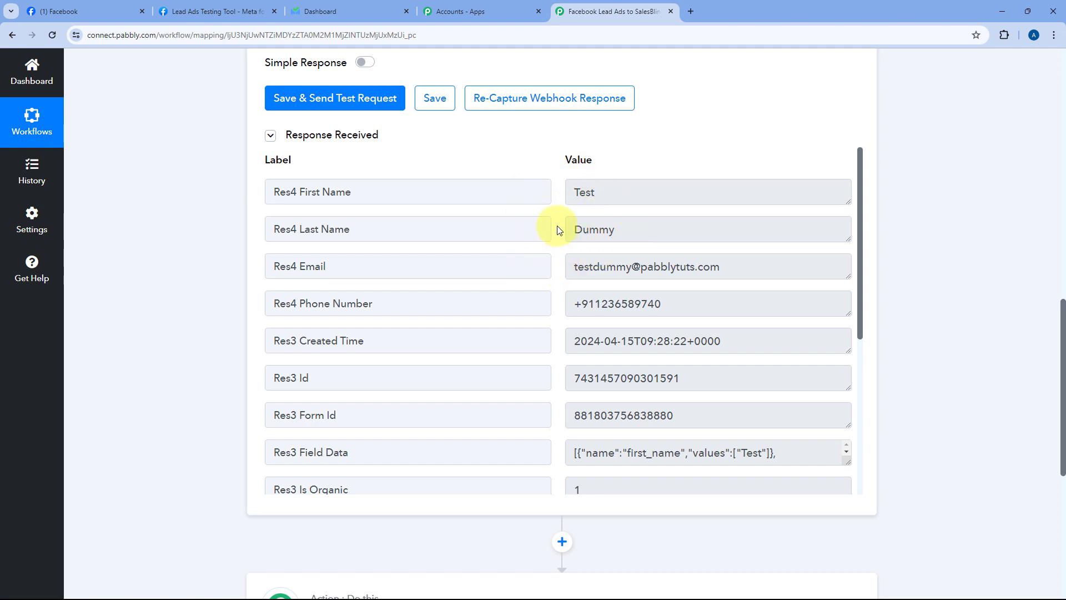
scroll(211, 269, down, 7)
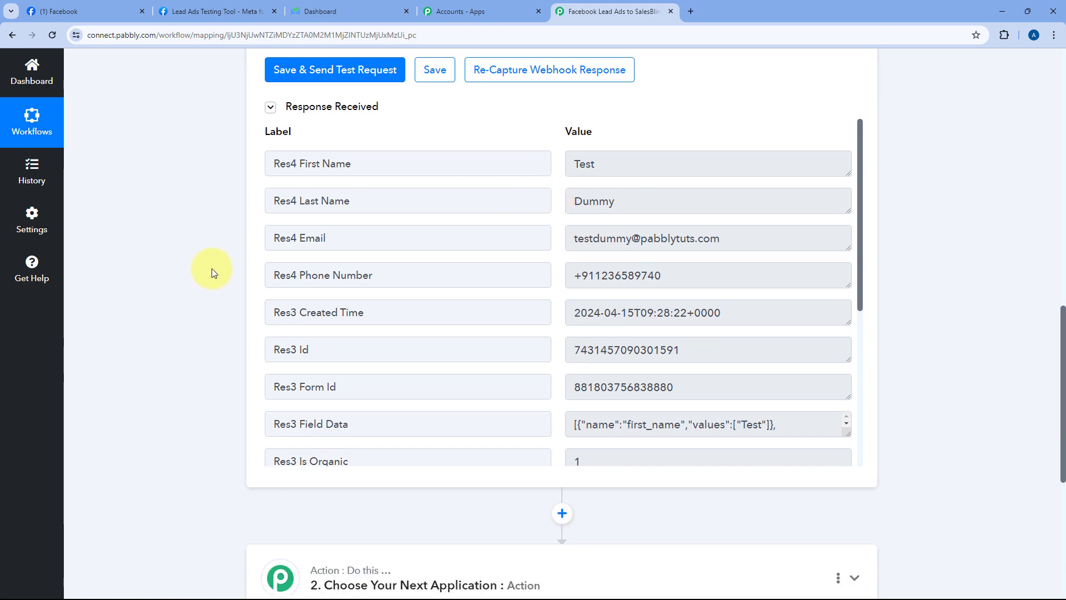
Step: Set step 2's app to SalesBlink with Add Leads to List as the action event
click(488, 216)
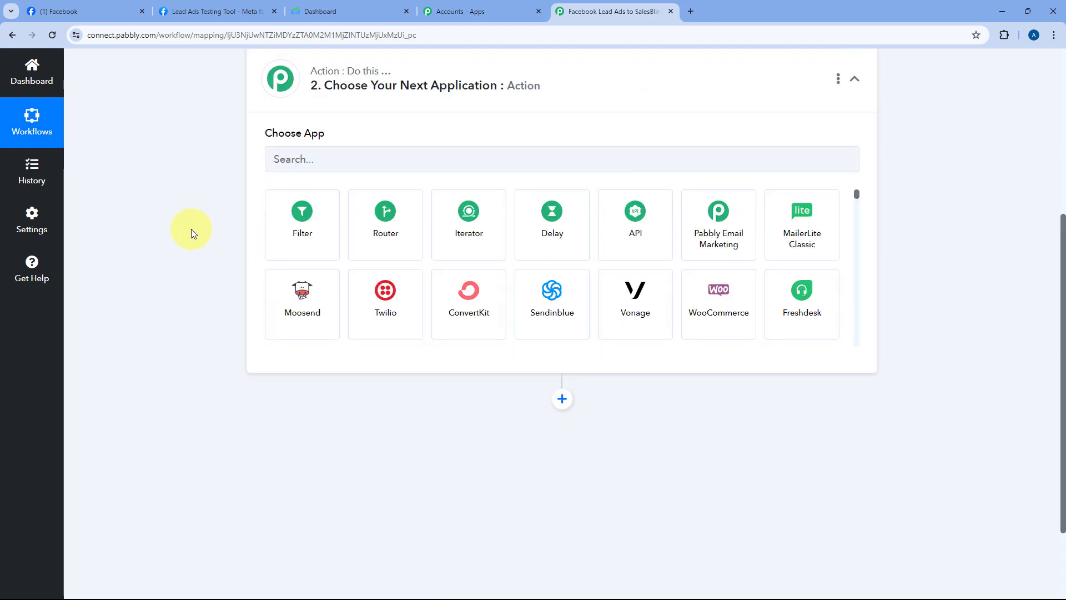
click(316, 293)
text(Sa)
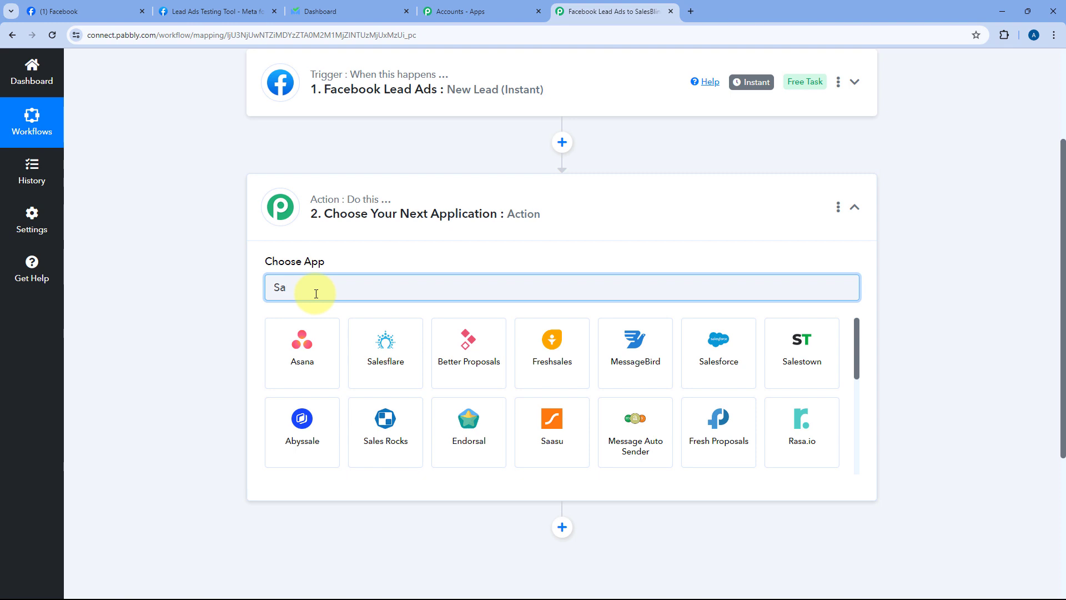
text(lesBlink)
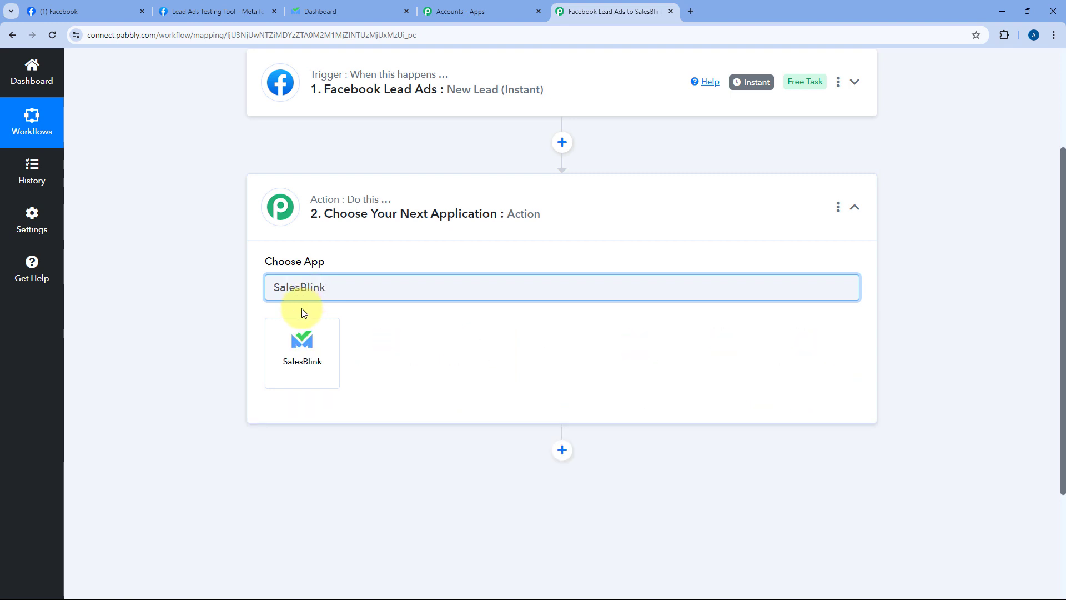
click(305, 334)
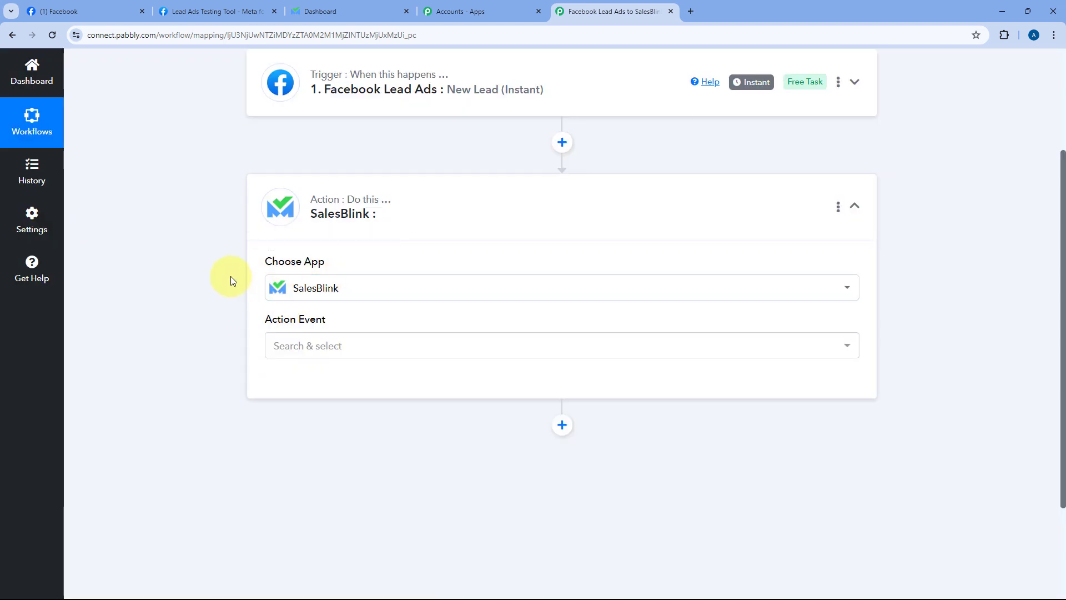
scroll(231, 276, down, 2)
click(363, 234)
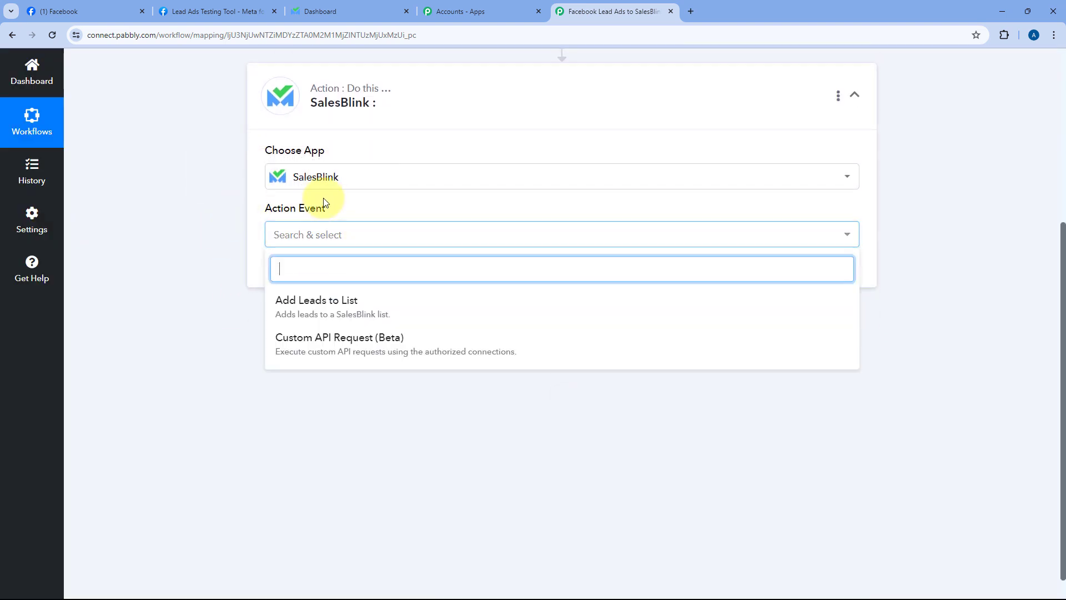
click(364, 307)
Step: Start adding a new SalesBlink connection and open its step-by-step help article
click(307, 271)
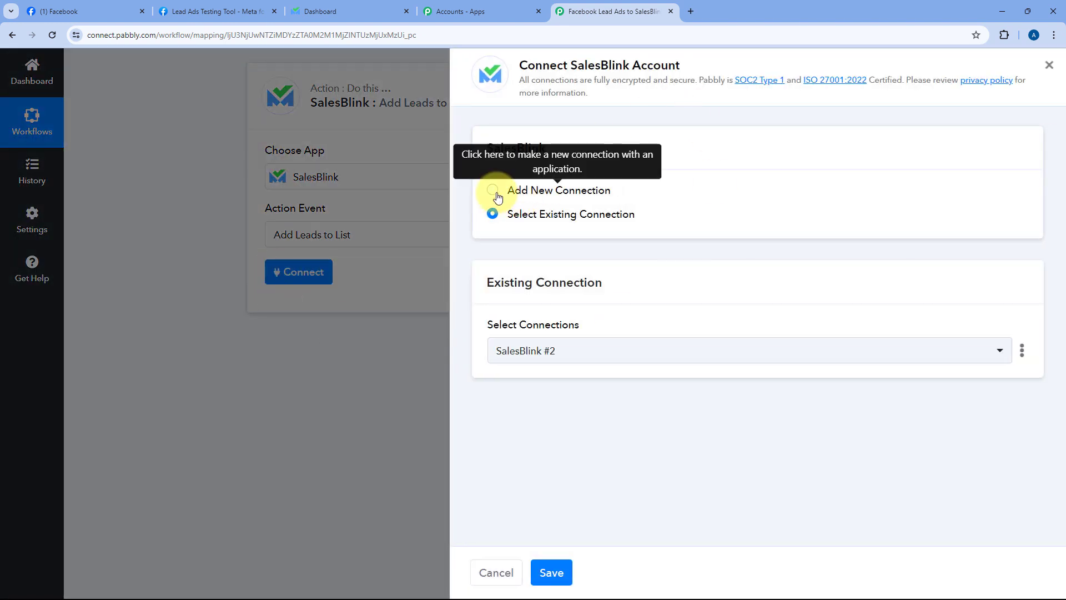
click(494, 193)
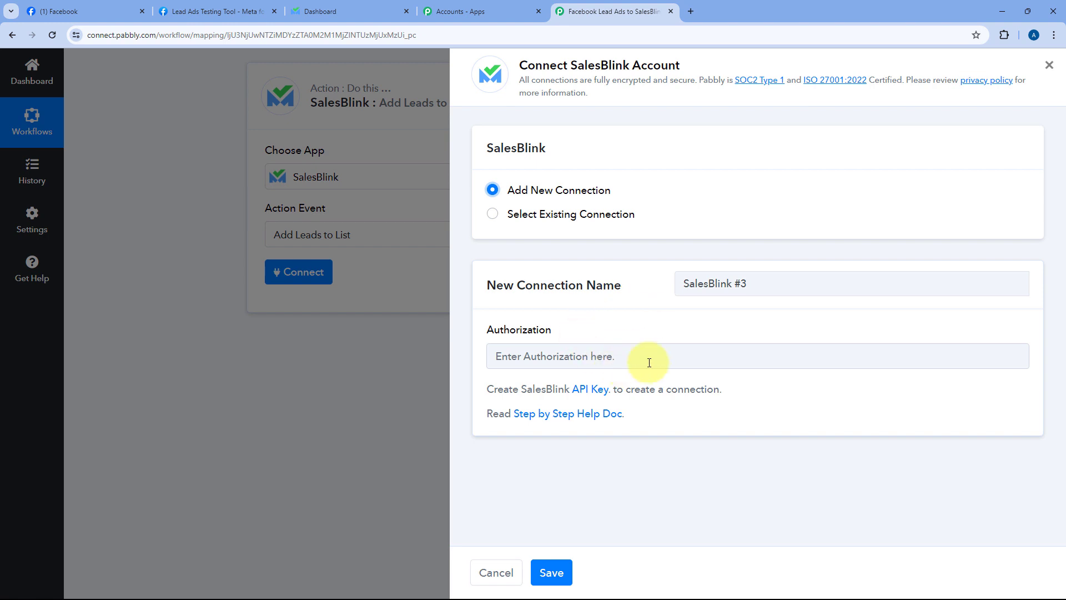
ctrl+click(592, 418)
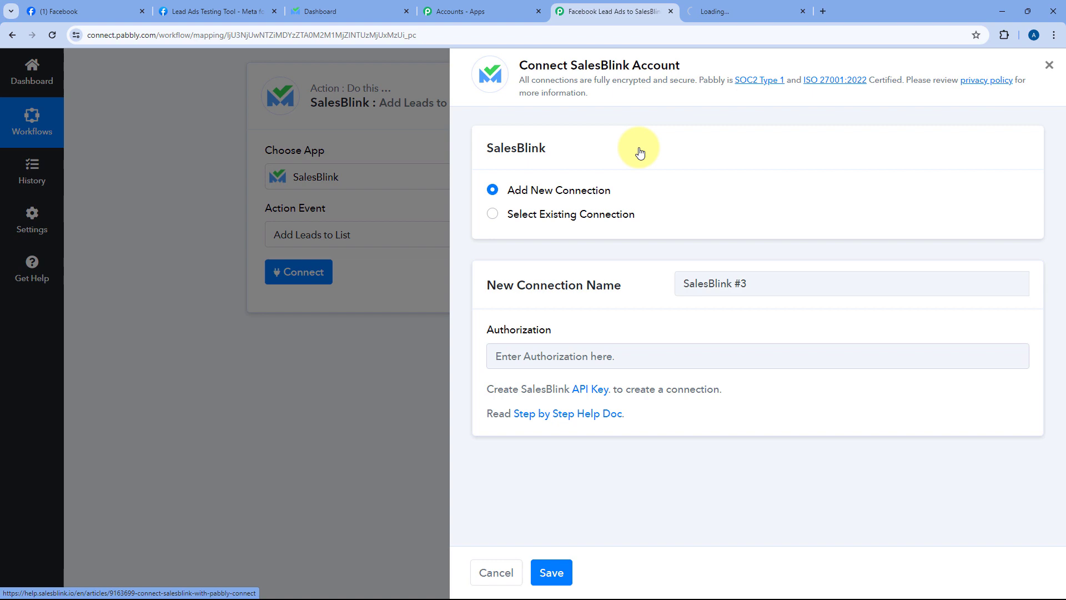
Step: Read through the Connecting SalesBlink with Pabbly Connect guide, then return to the SalesBlink dashboard
click(728, 9)
scroll(609, 229, down, 5)
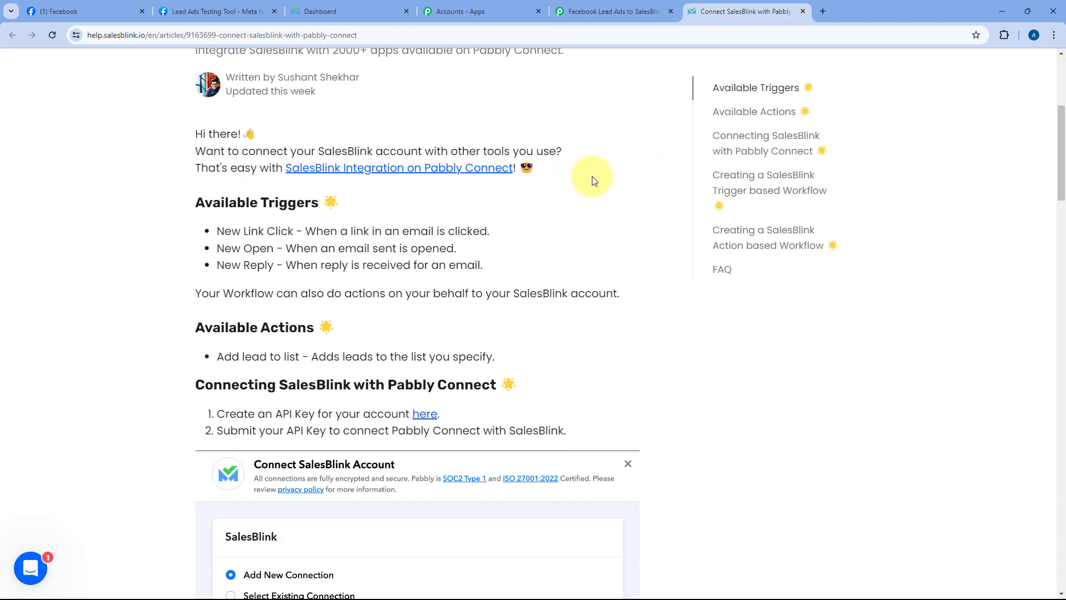
scroll(591, 173, down, 1)
scroll(605, 161, down, 1)
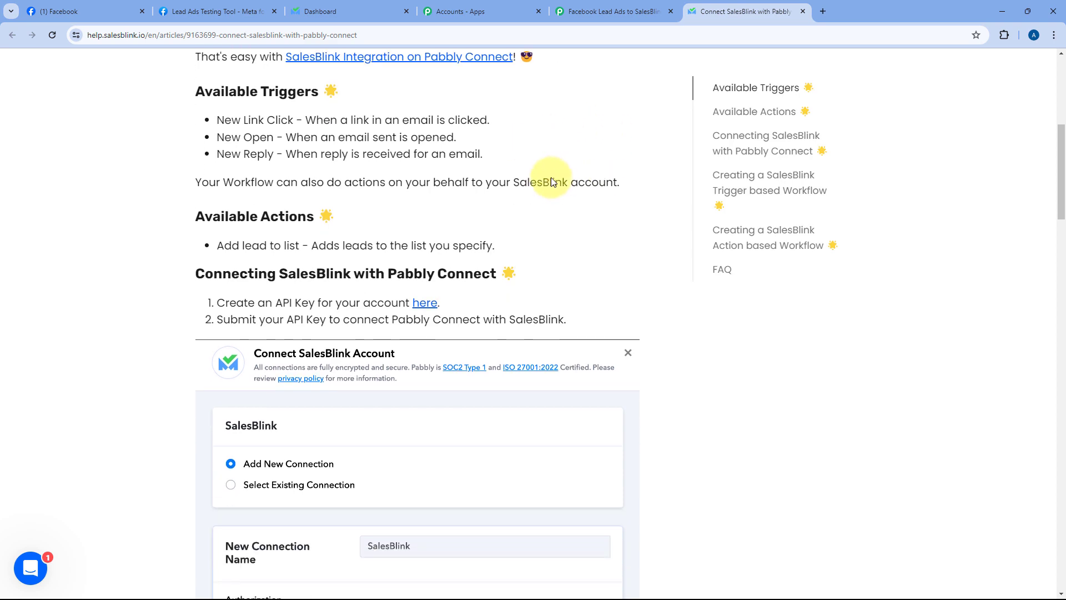
scroll(555, 183, down, 1)
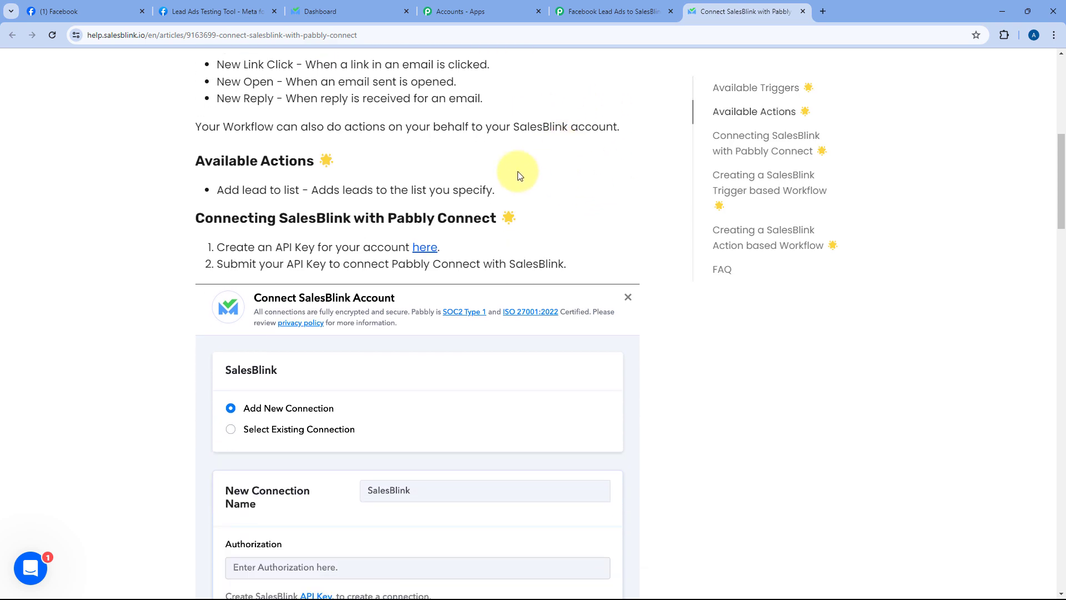
scroll(636, 165, down, 4)
scroll(635, 161, down, 1)
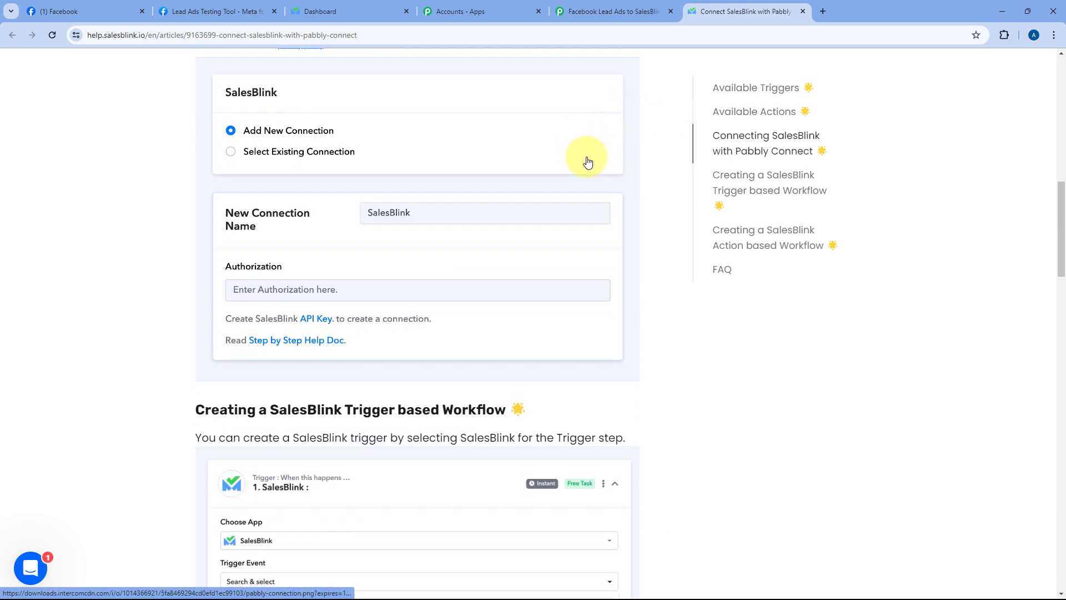
scroll(605, 172, up, 7)
scroll(582, 167, up, 3)
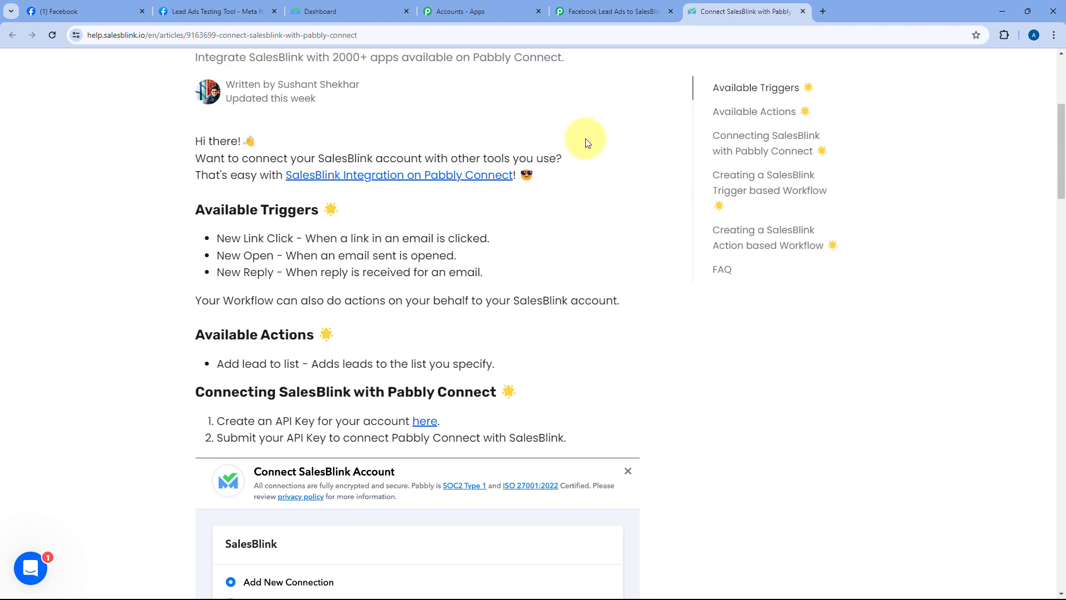
click(333, 6)
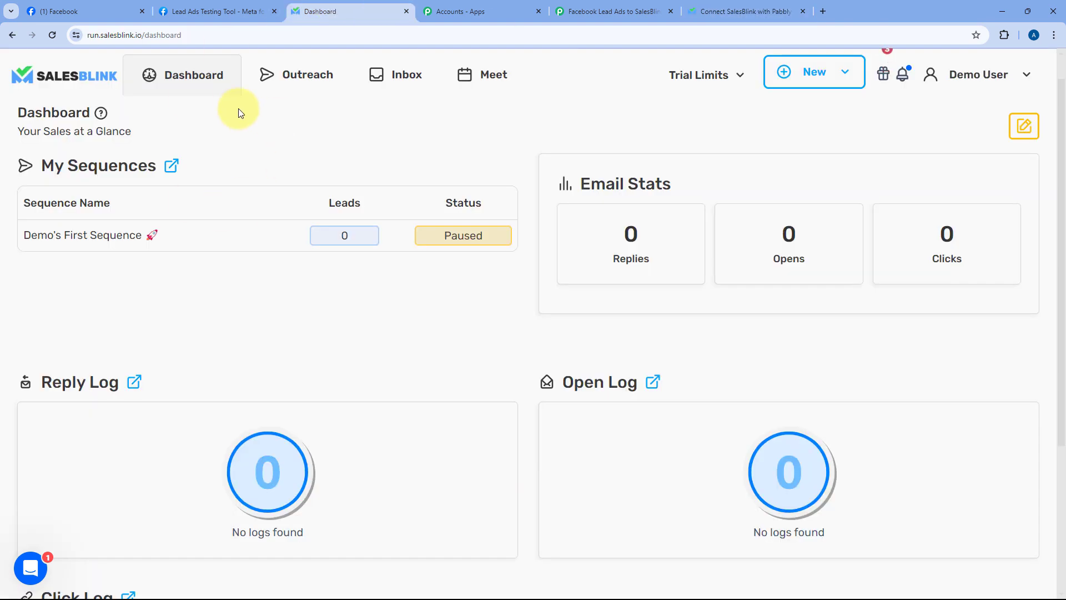
Step: Go to the API key settings in the SalesBlink account settings
click(983, 74)
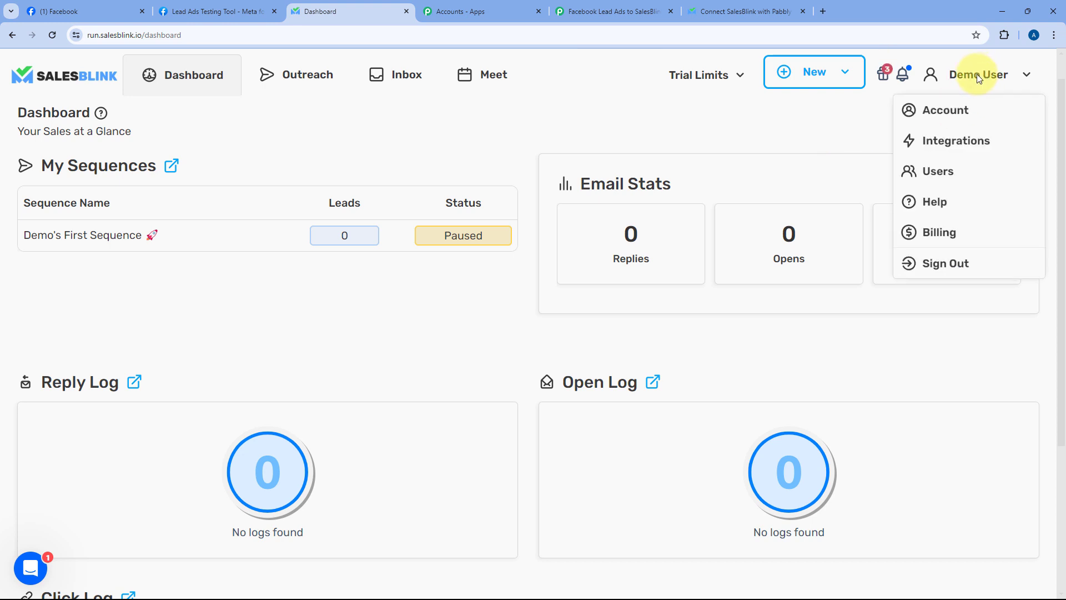
click(938, 110)
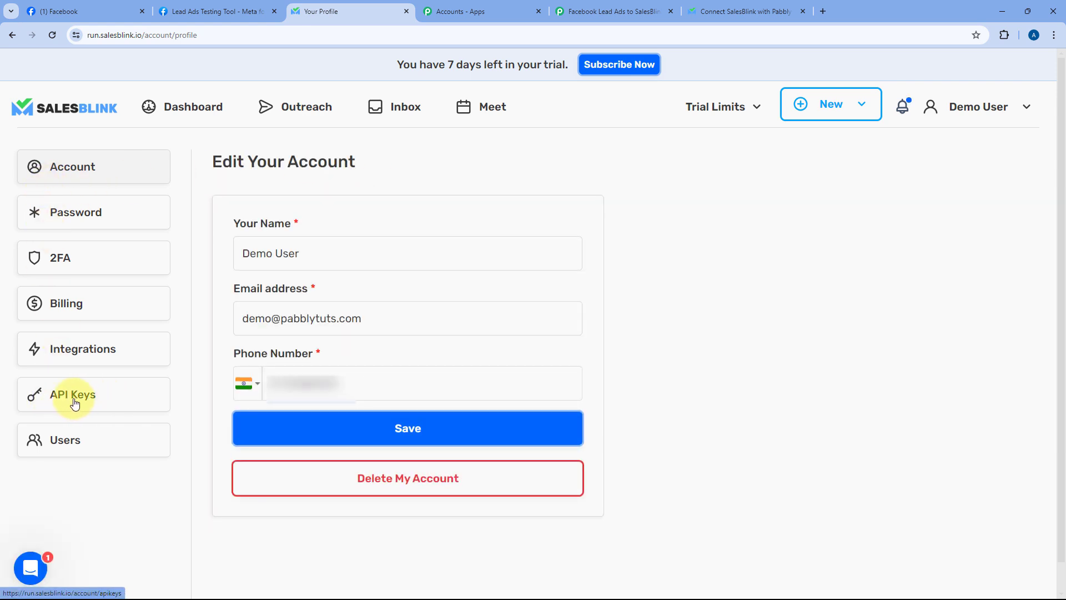
click(81, 401)
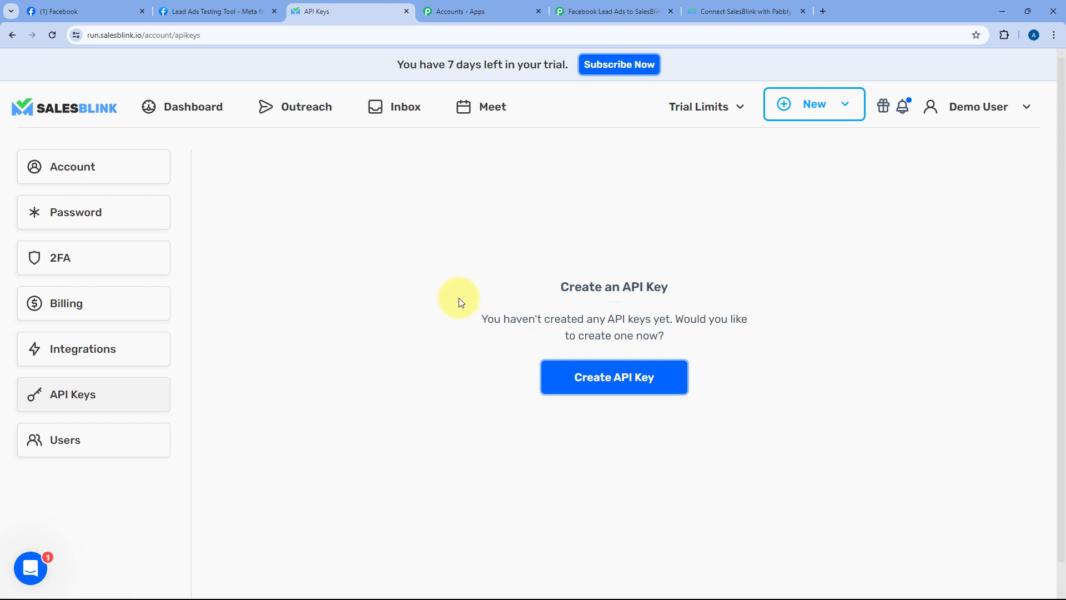
scroll(459, 302, down, 1)
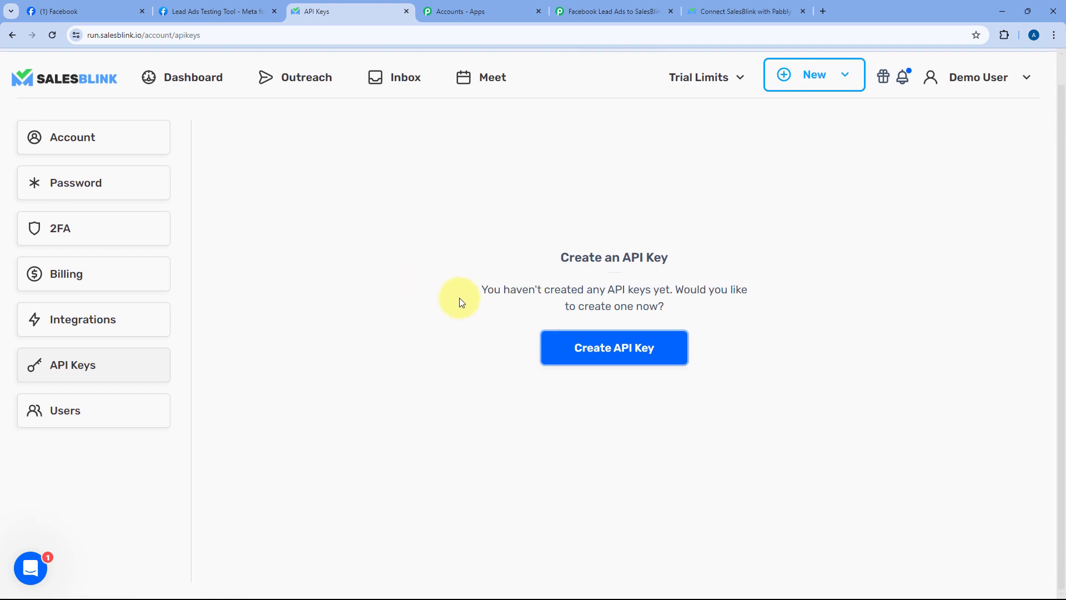
Step: Create a new API key named 'Pabbly Connect'
click(612, 356)
click(534, 246)
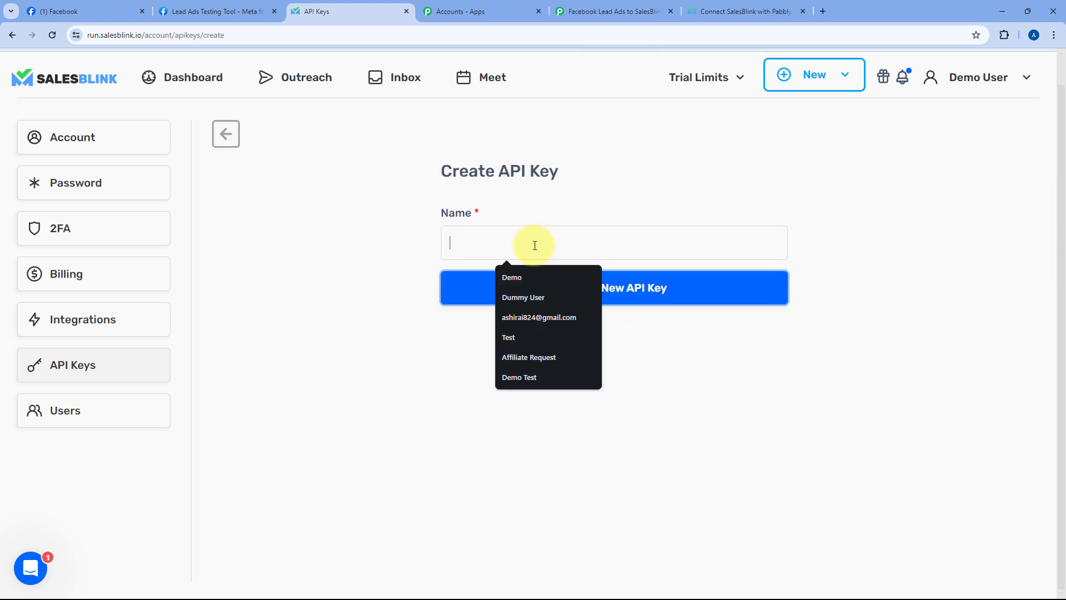
text(Pa)
key(Down)
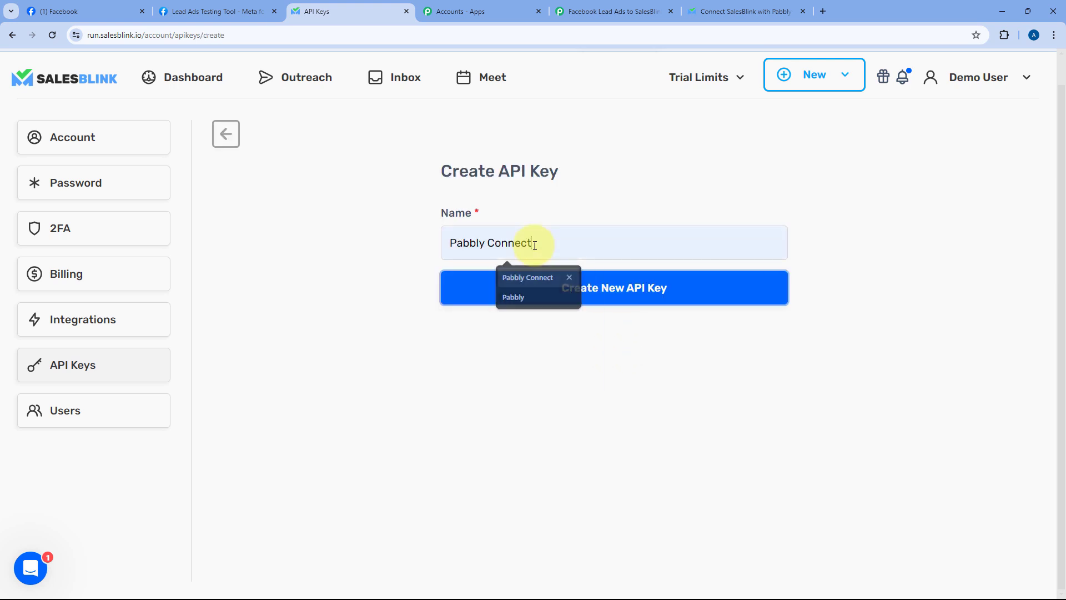
key(Return)
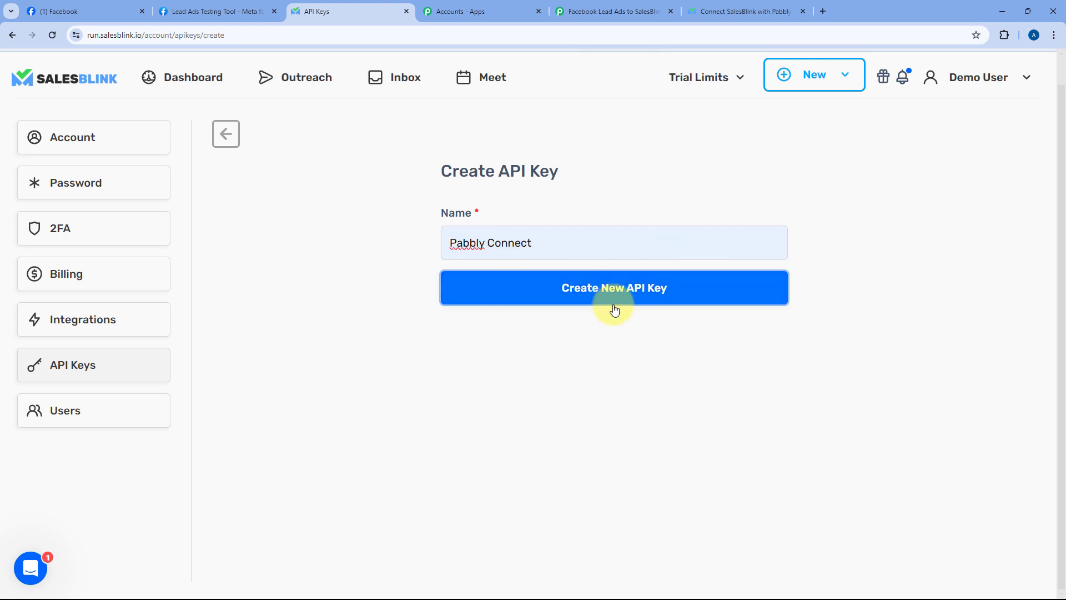
click(614, 297)
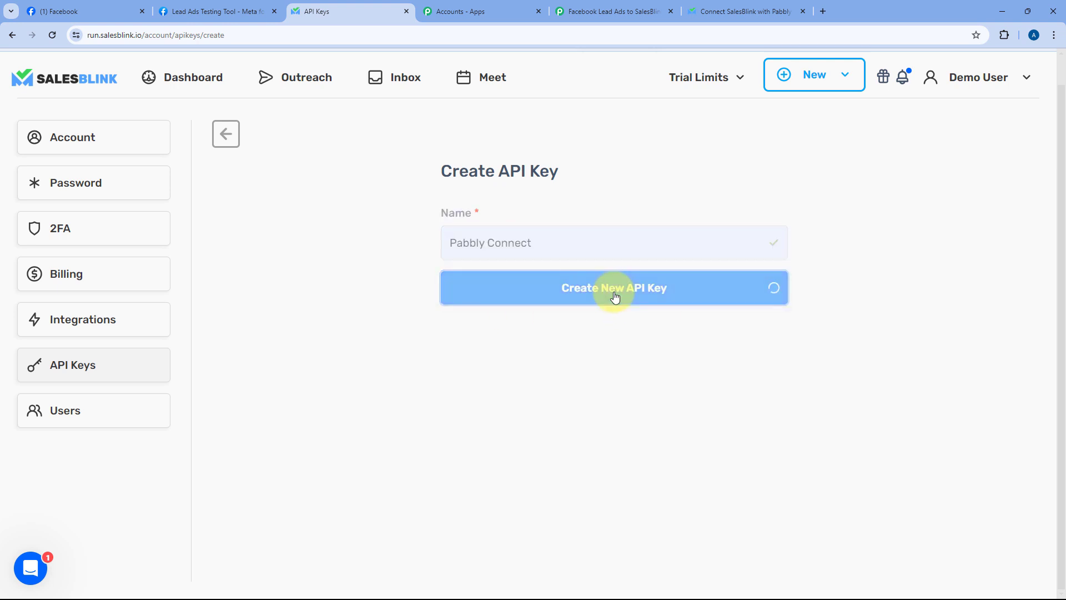
Step: Select the generated API key and copy it
drag(691, 260, 242, 259)
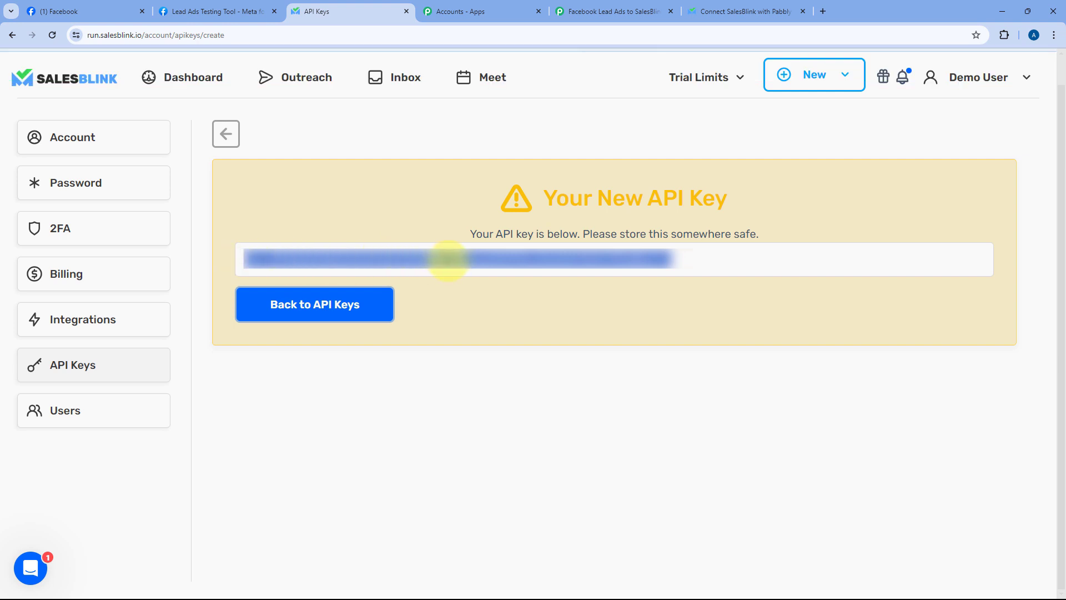
right_click(446, 257)
click(481, 312)
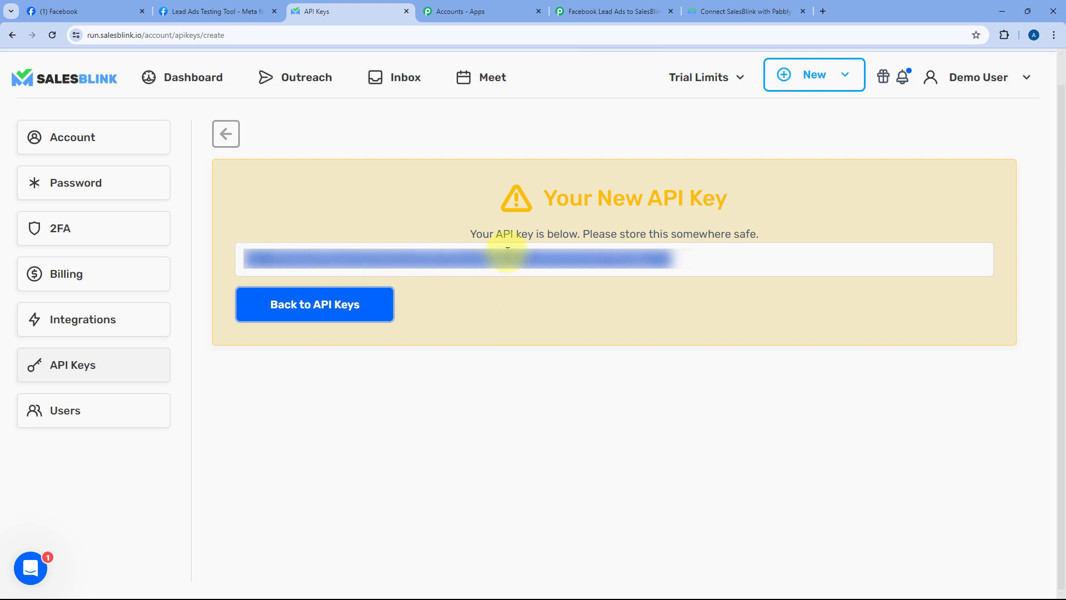
Step: Paste the API key into the SalesBlink connection's Authorization field, save it, and return to SalesBlink
click(638, 11)
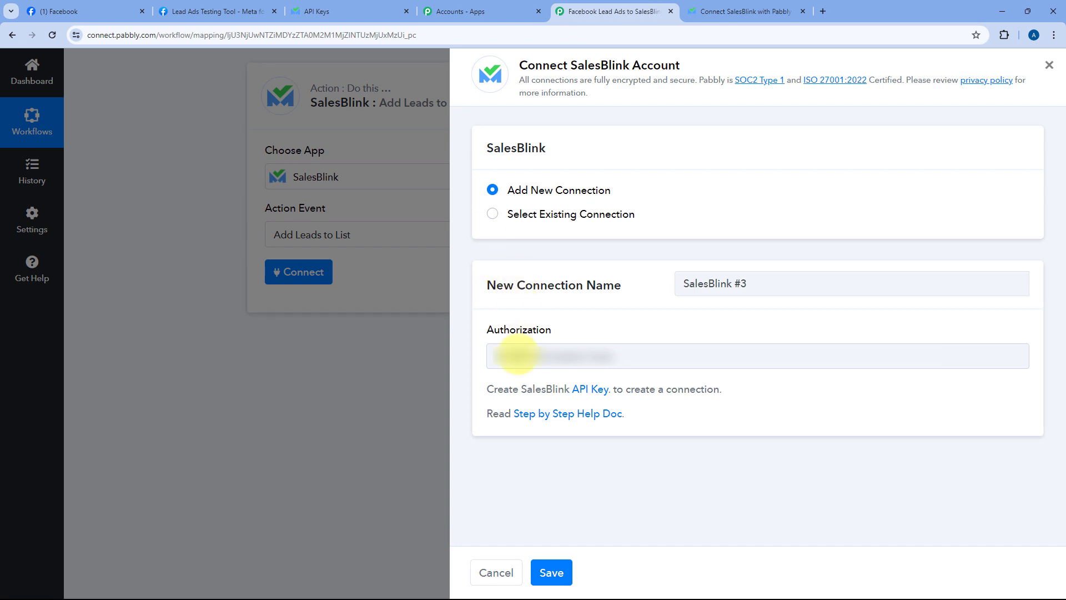
right_click(517, 356)
click(545, 226)
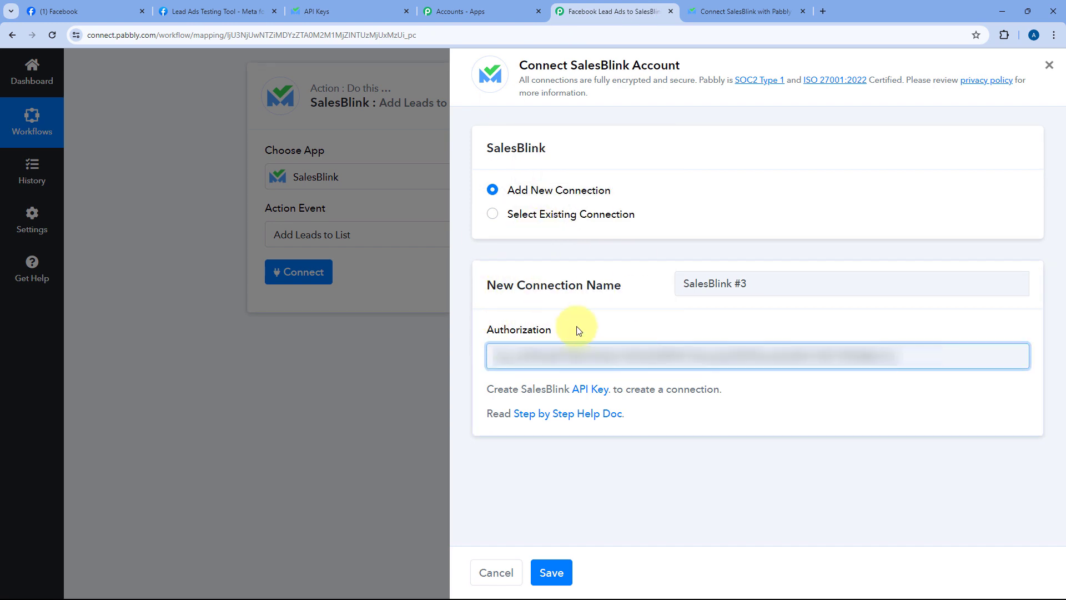
click(555, 572)
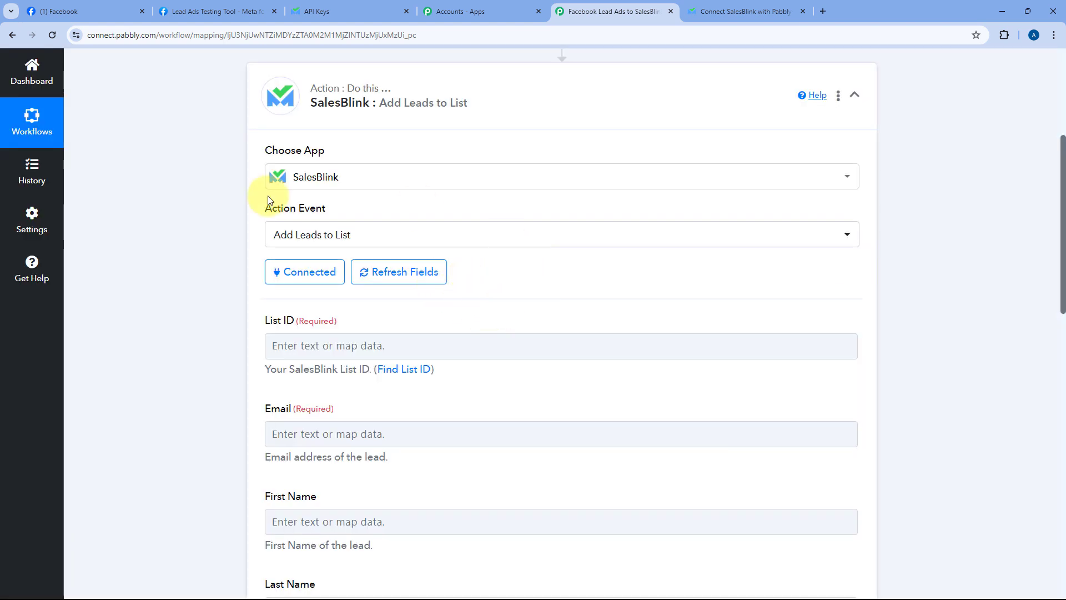
scroll(211, 239, down, 4)
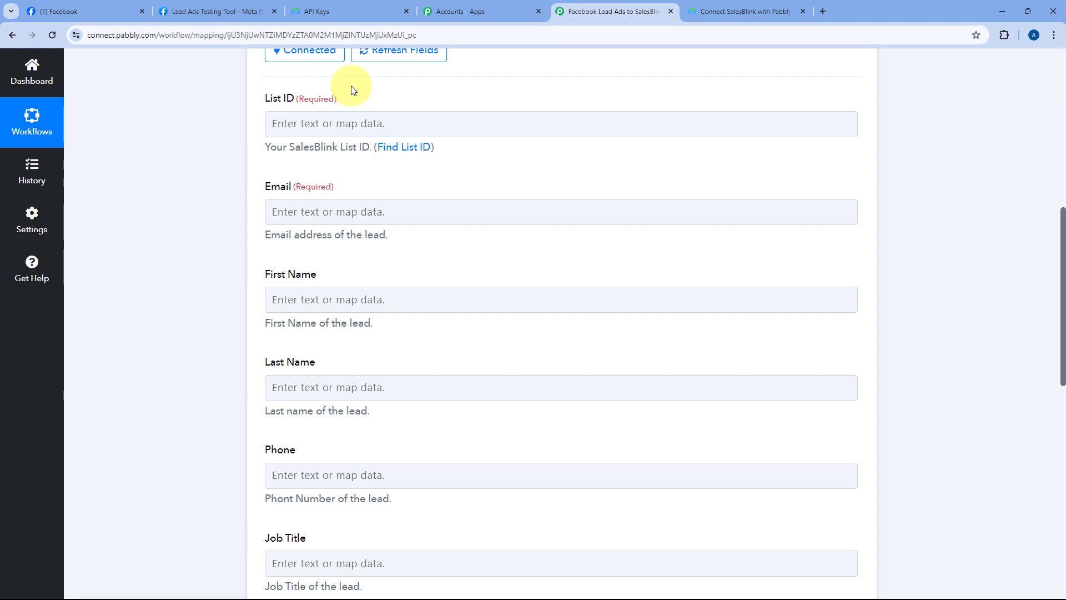
click(364, 11)
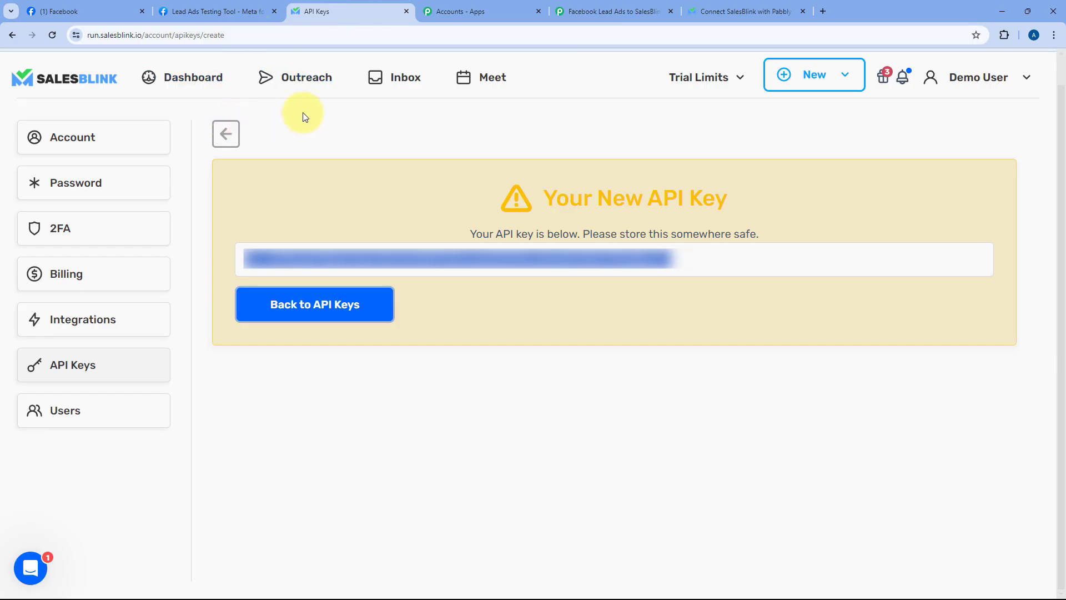
Step: Bring up the lead lists under SalesBlink's Outreach section
click(304, 79)
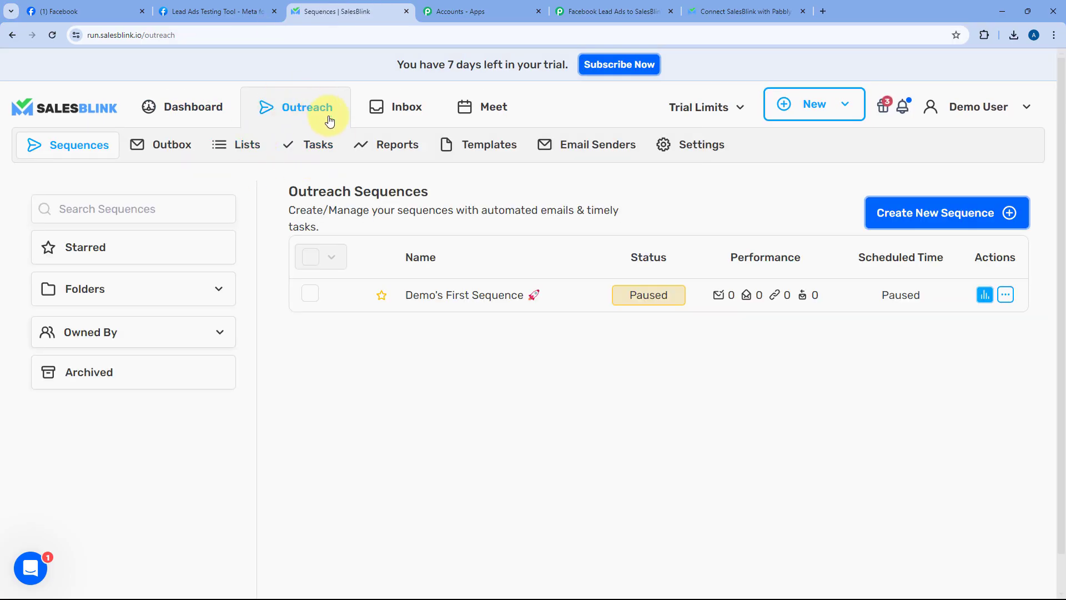
click(236, 146)
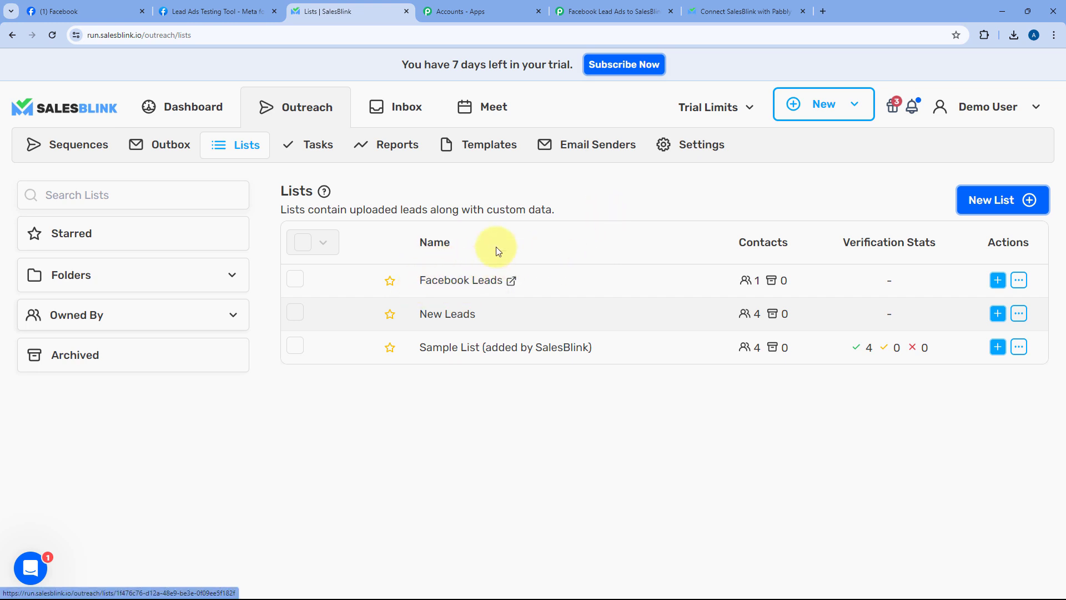
click(560, 11)
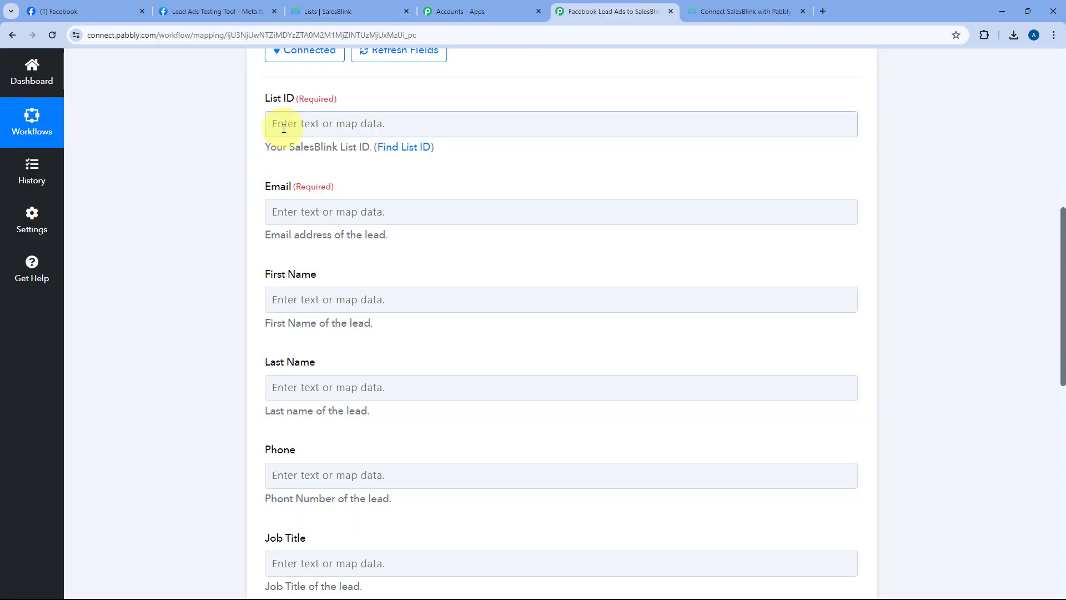
click(335, 11)
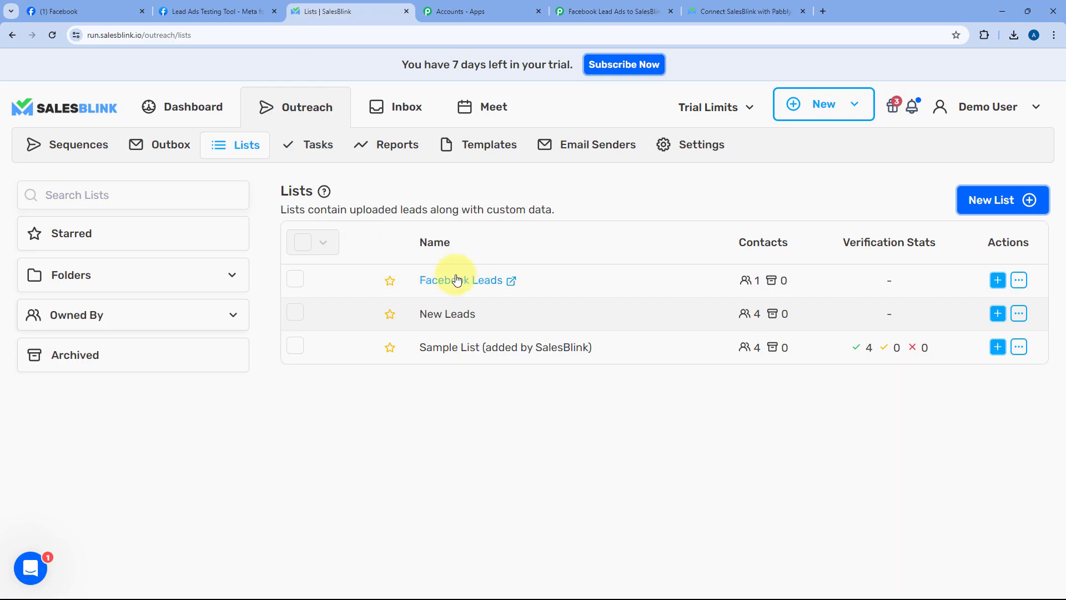
Step: Copy the Facebook Leads list's List ID from its details and return to Pabbly
click(1024, 285)
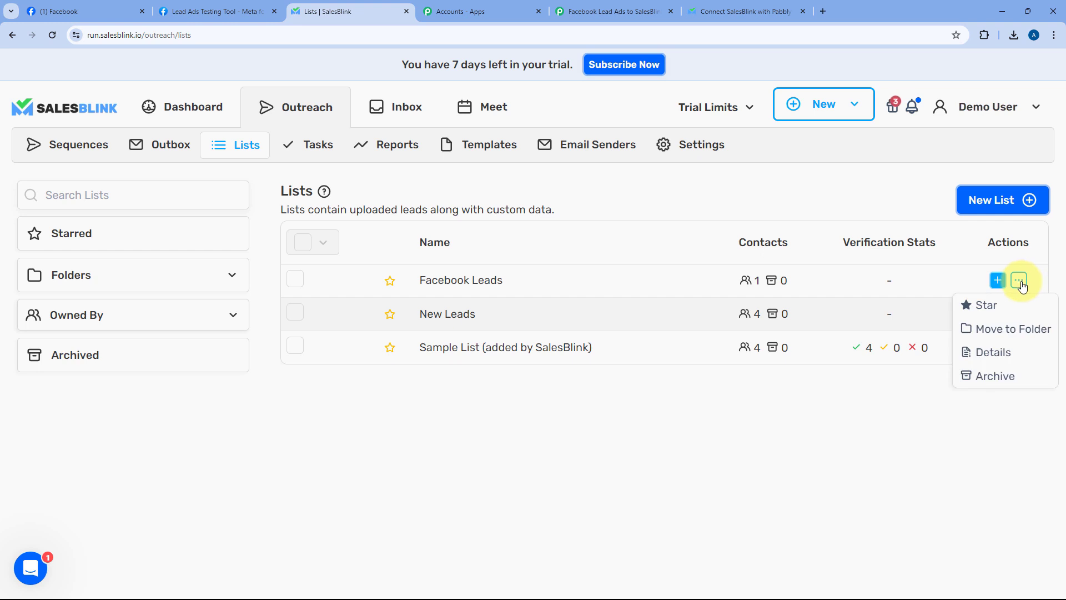
click(997, 351)
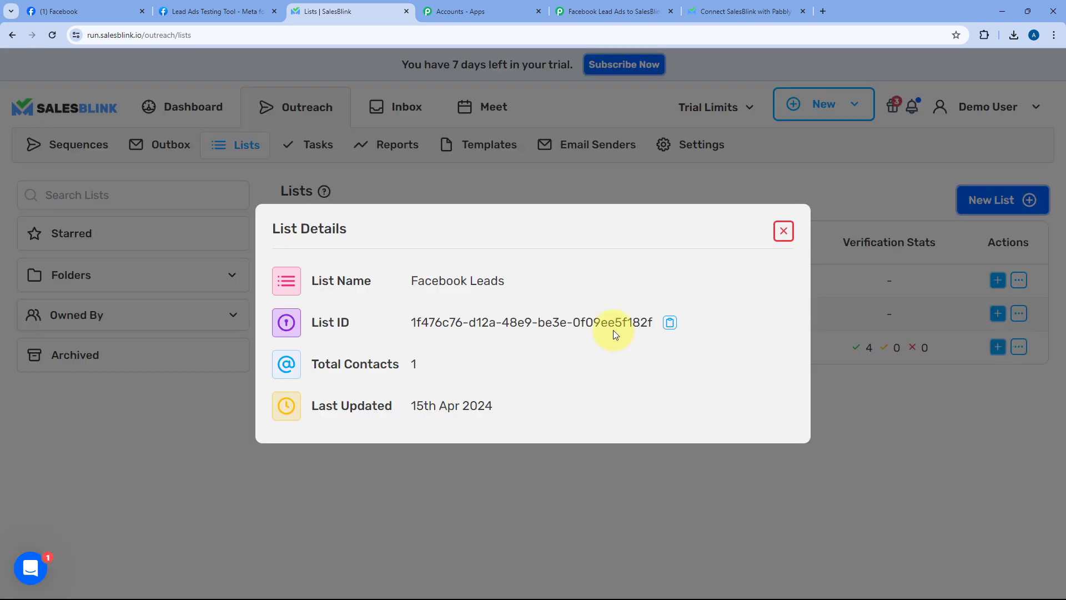
drag(379, 318, 690, 319)
click(670, 322)
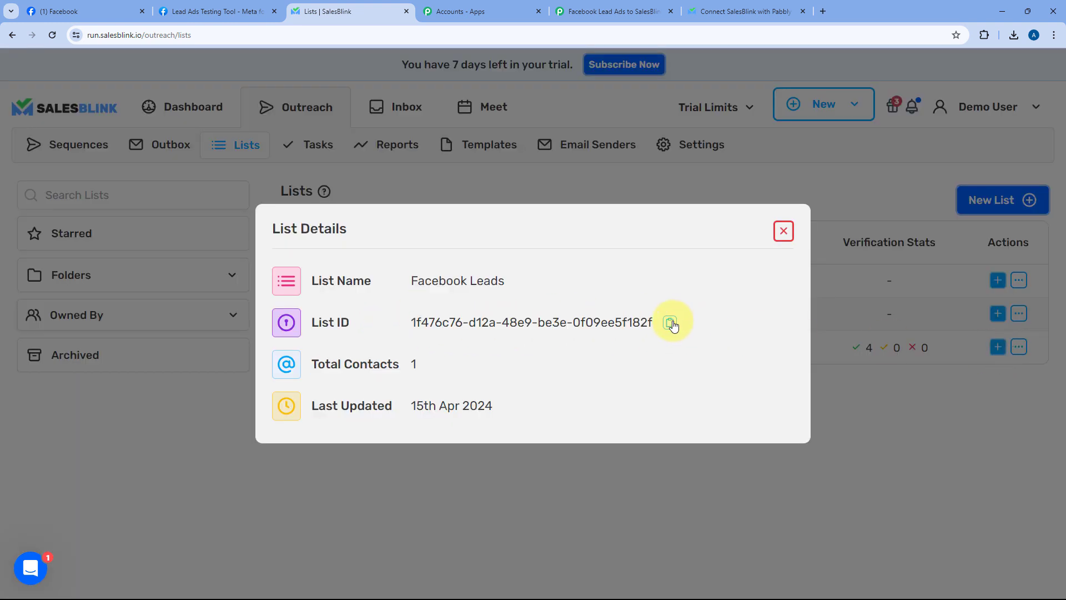
click(784, 230)
click(611, 11)
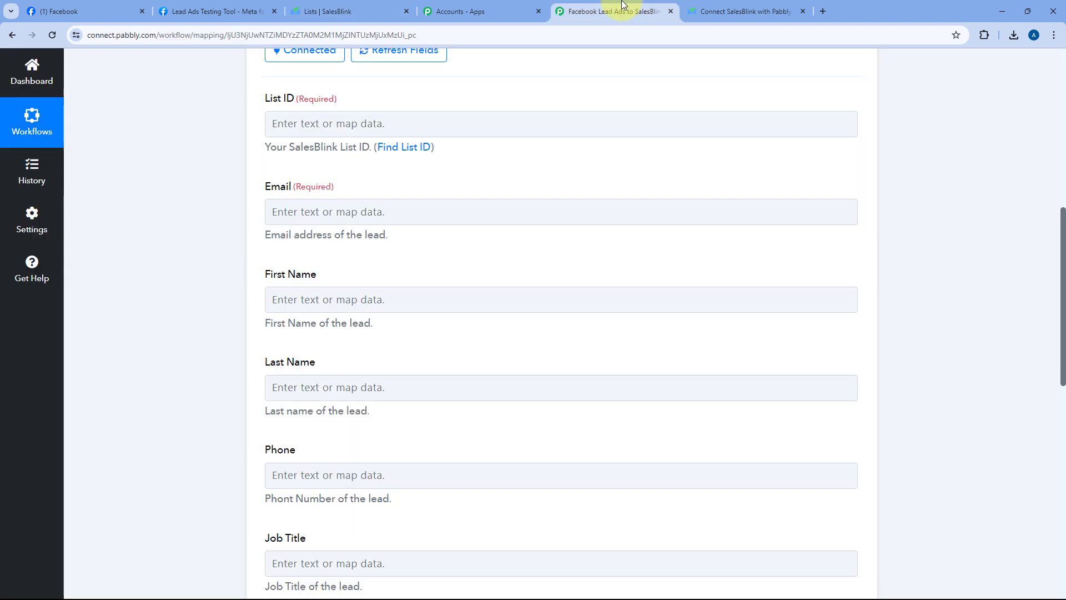
Step: Paste the Facebook Leads list ID into the List ID field
right_click(375, 124)
click(382, 225)
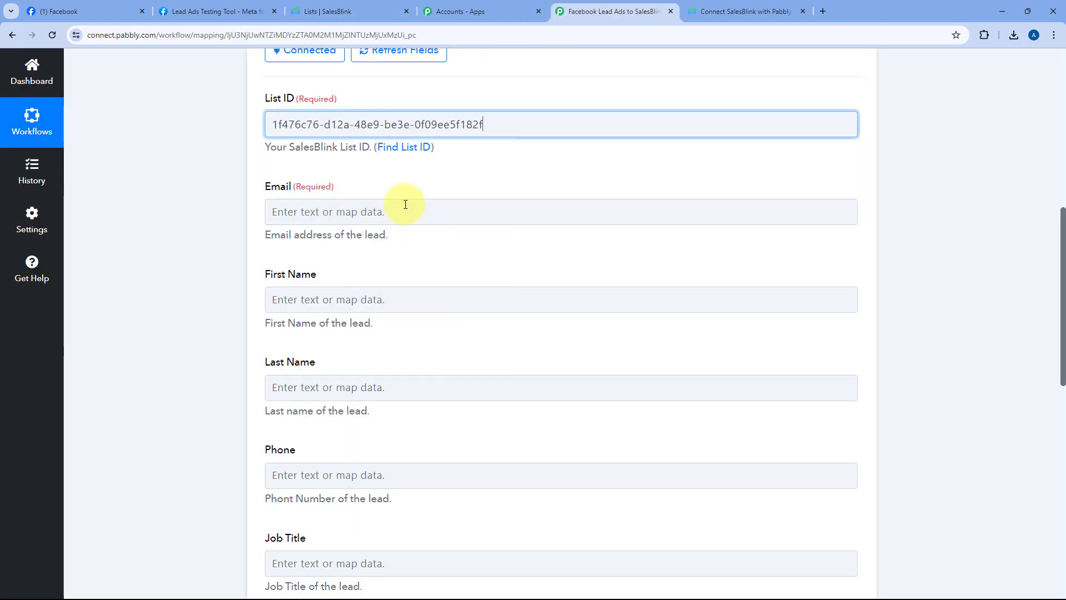
click(502, 117)
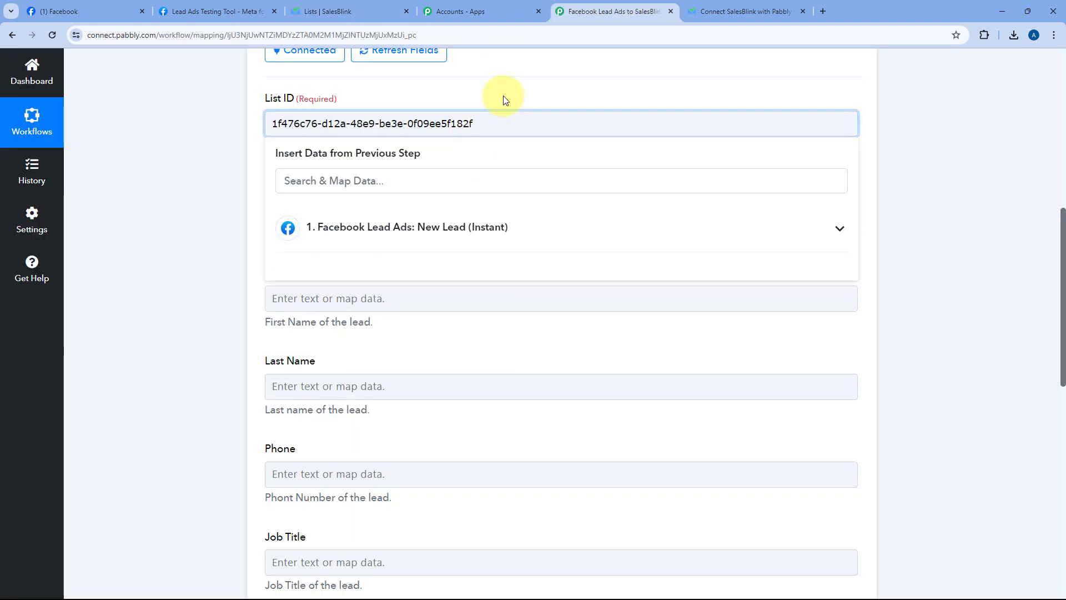
click(506, 98)
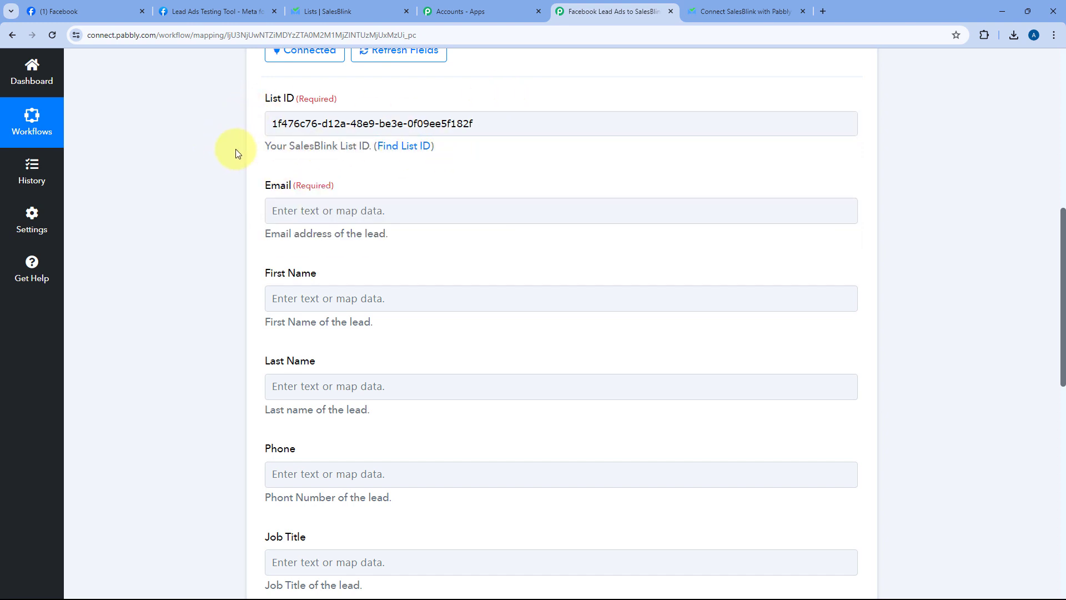
scroll(238, 147, down, 3)
scroll(248, 137, up, 1)
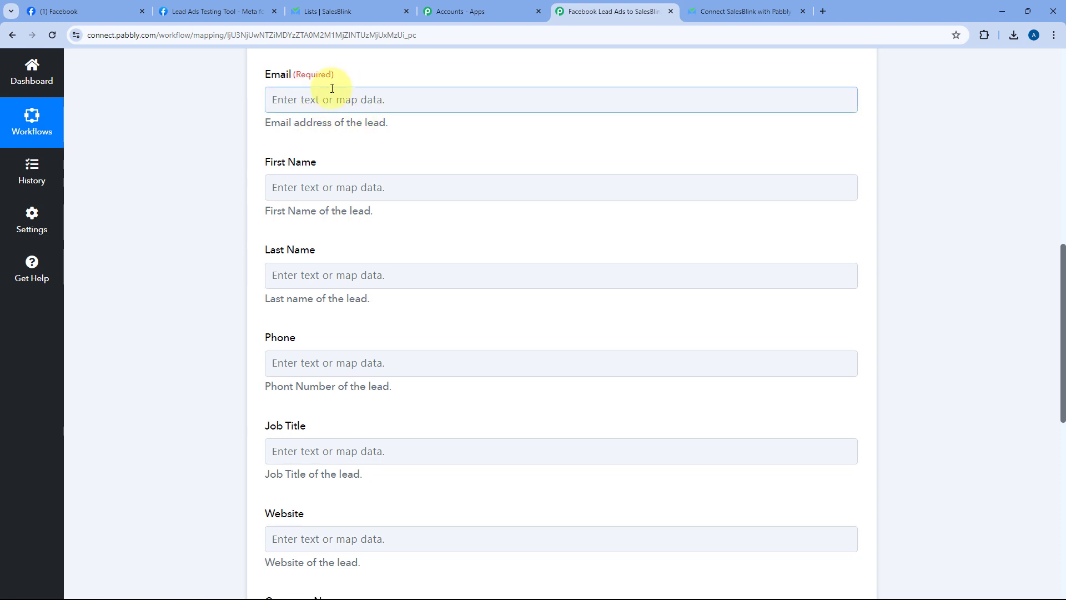
scroll(465, 179, up, 10)
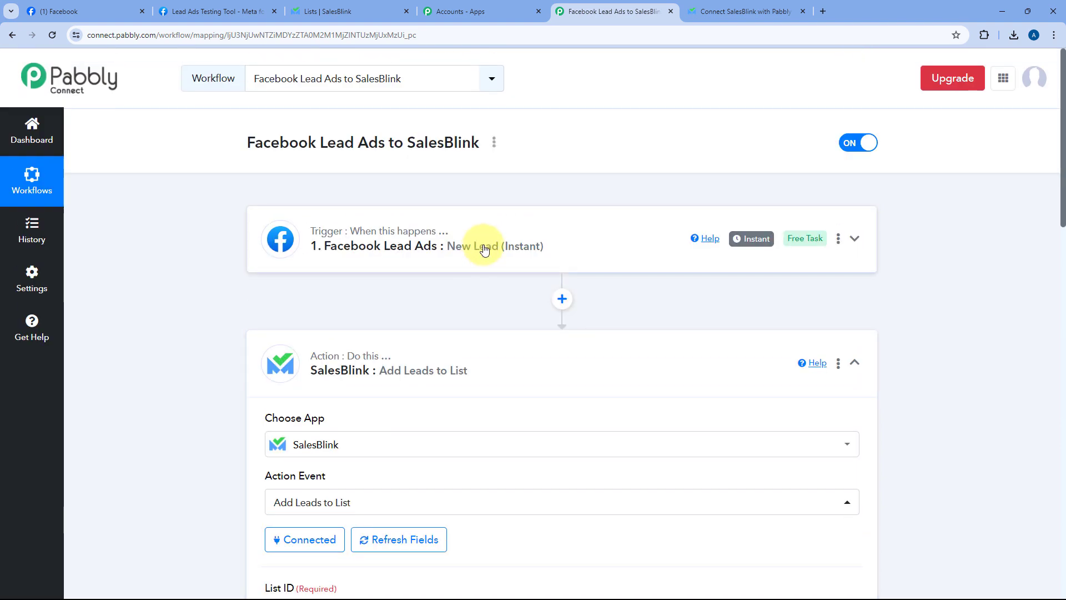
Step: Expand the Facebook Lead Ads trigger and review the test lead's name, email and phone
click(482, 240)
scroll(200, 250, down, 5)
scroll(196, 234, down, 7)
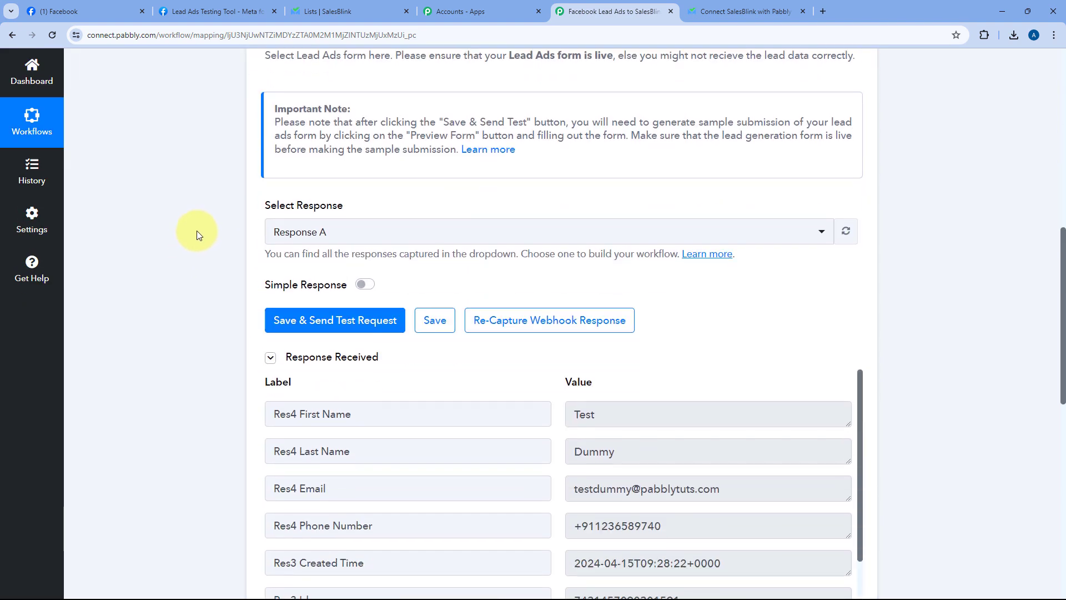
drag(595, 192, 544, 201)
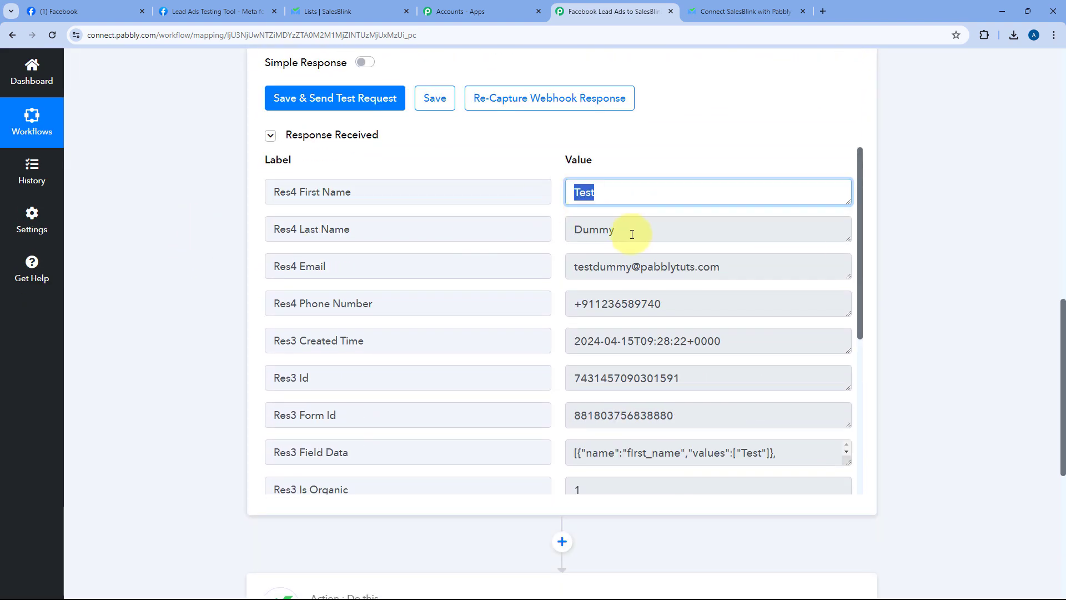
drag(631, 231, 546, 232)
drag(764, 266, 555, 267)
drag(730, 304, 561, 271)
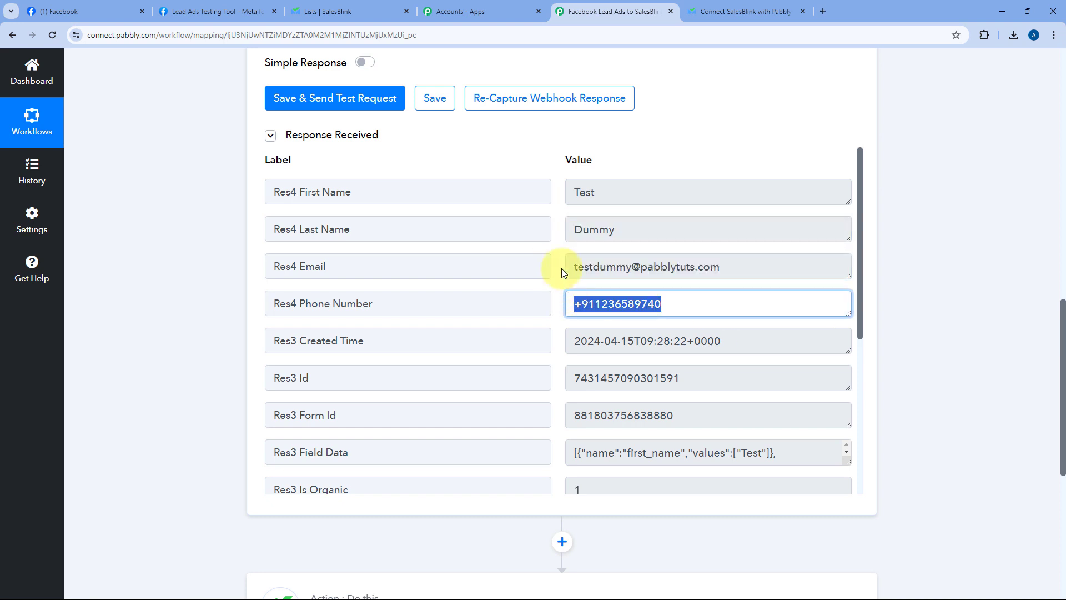
click(558, 252)
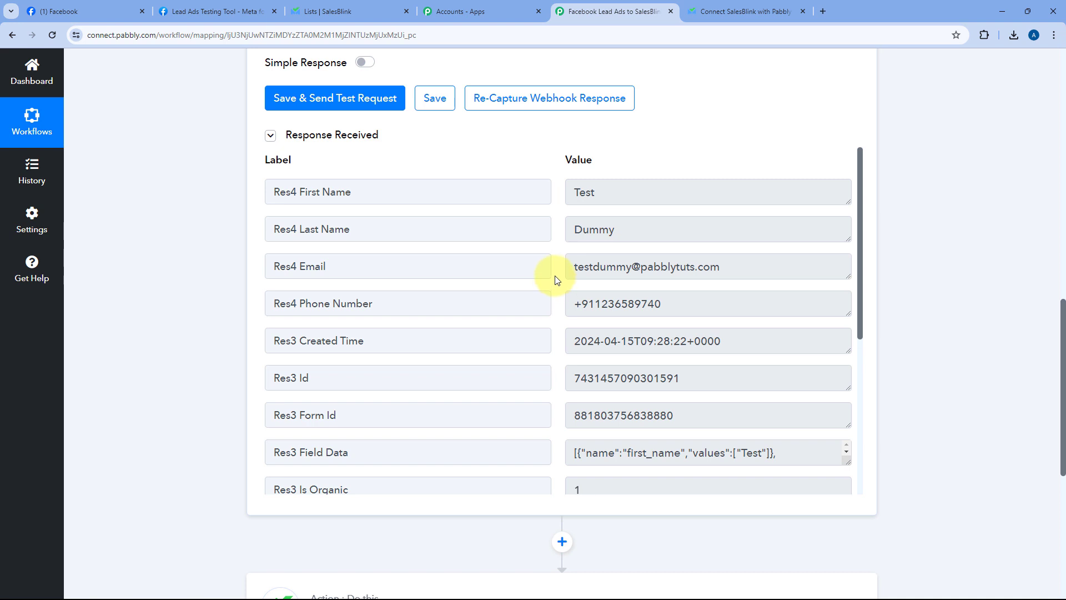
Step: Expand the SalesBlink : Add Leads to List action card
scroll(588, 203, down, 1)
scroll(555, 167, up, 1)
scroll(533, 131, down, 2)
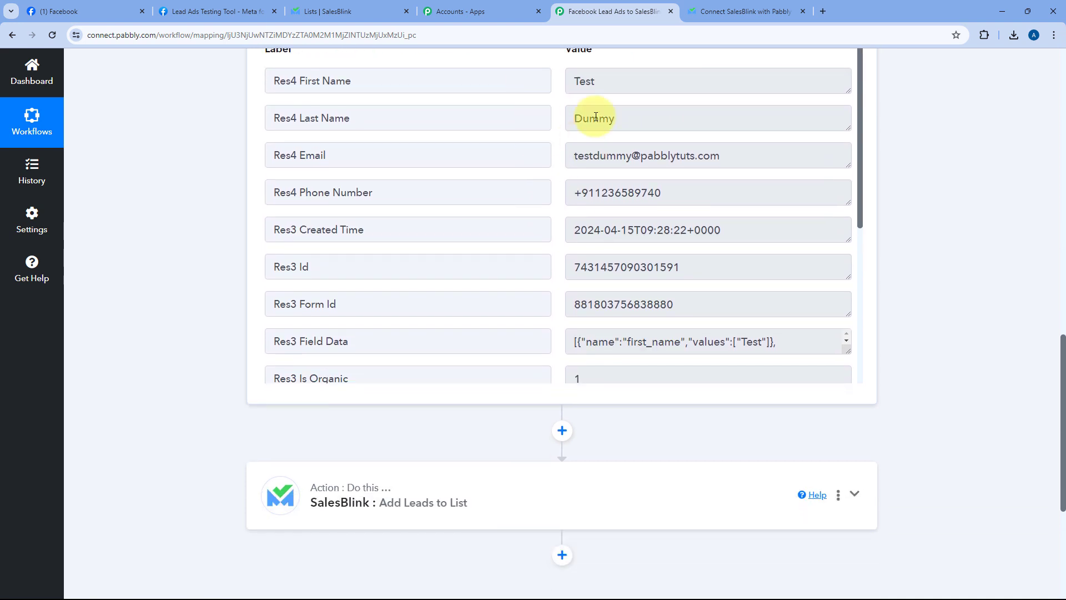
scroll(209, 270, down, 2)
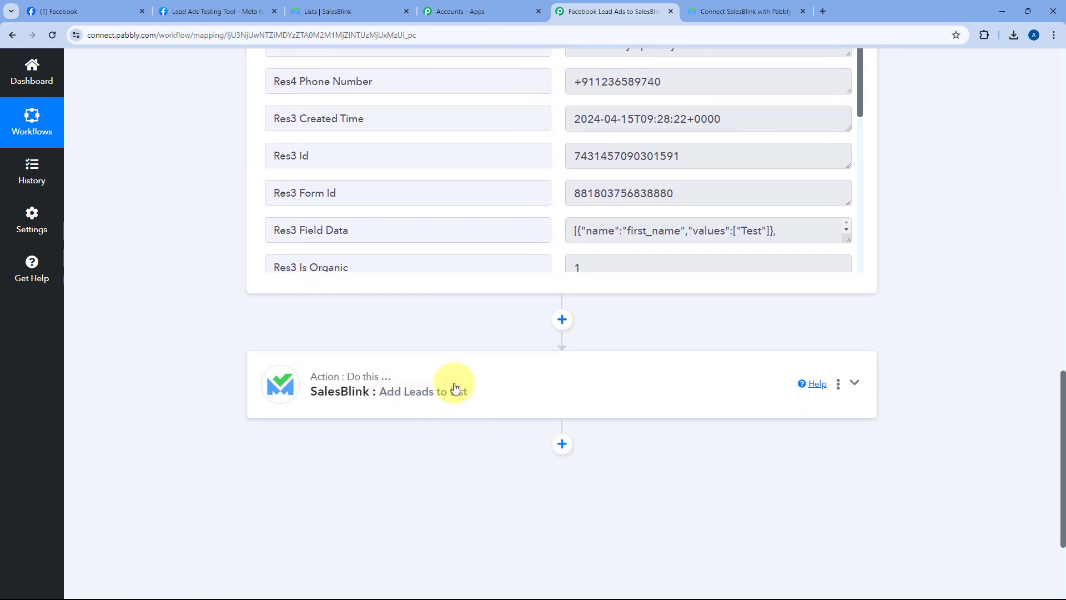
click(498, 382)
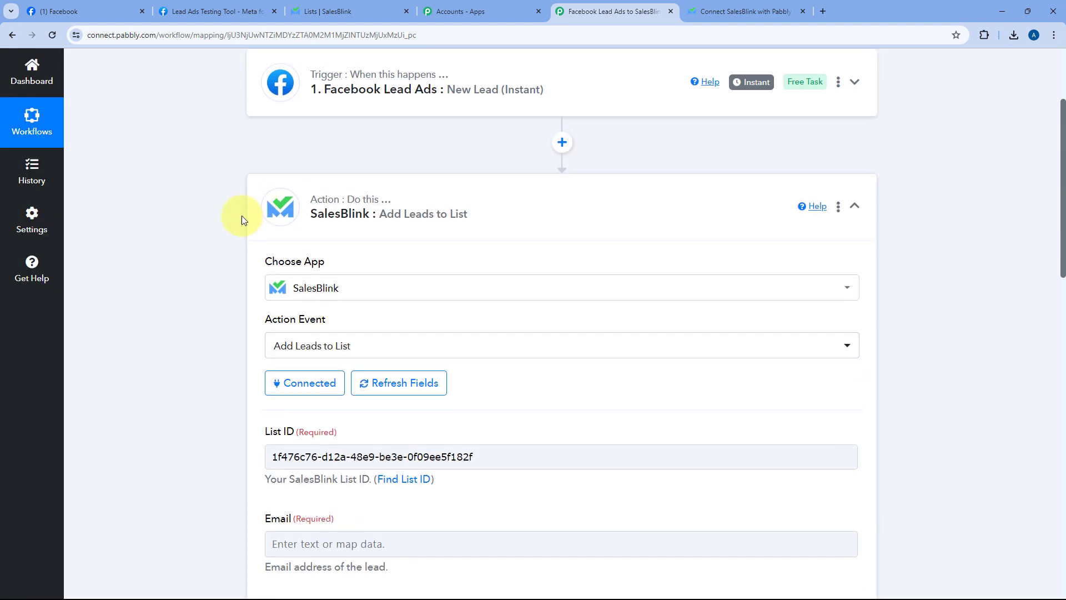
Step: Map the Facebook lead's email into the SalesBlink Email field
scroll(201, 272, down, 7)
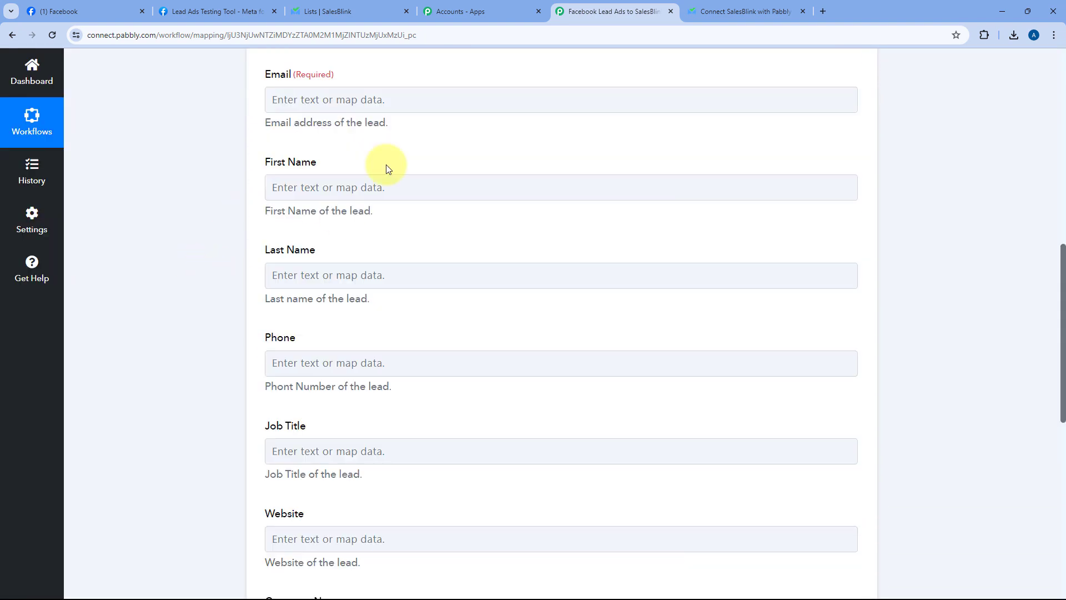
click(320, 96)
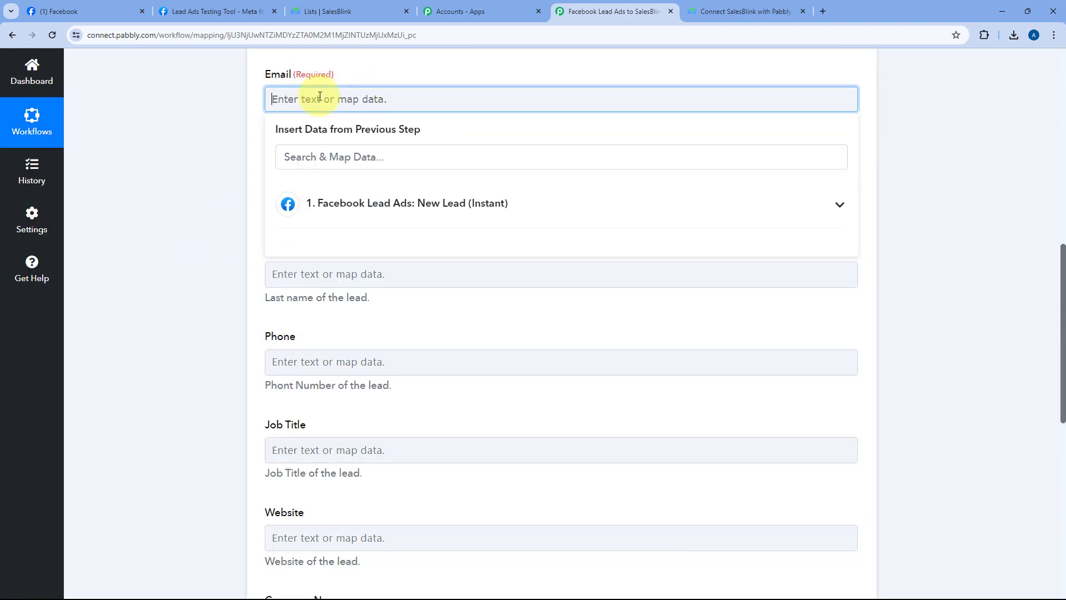
click(465, 206)
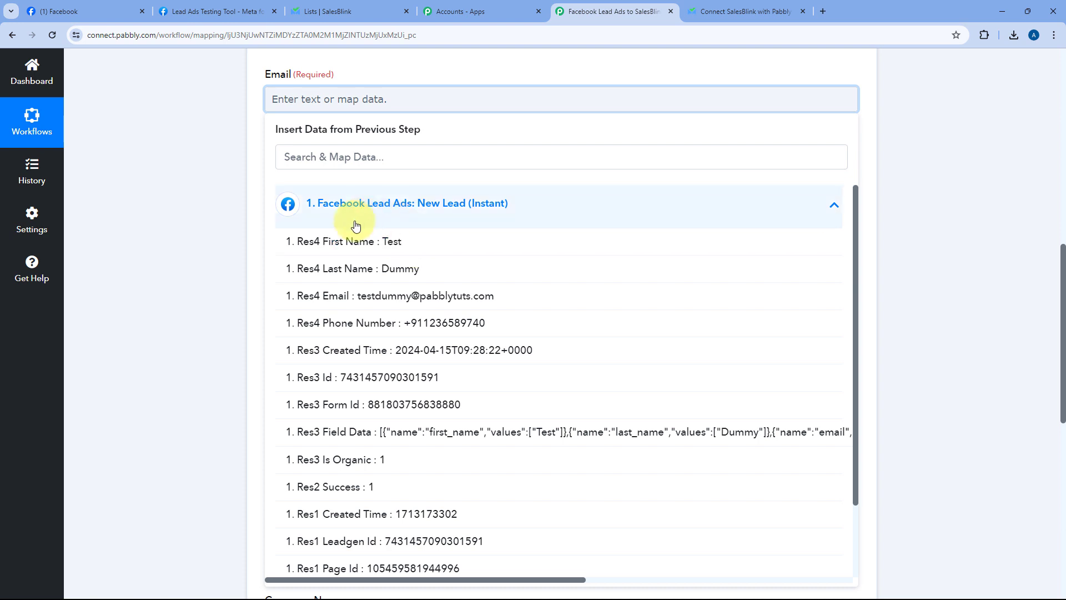
click(346, 300)
click(244, 135)
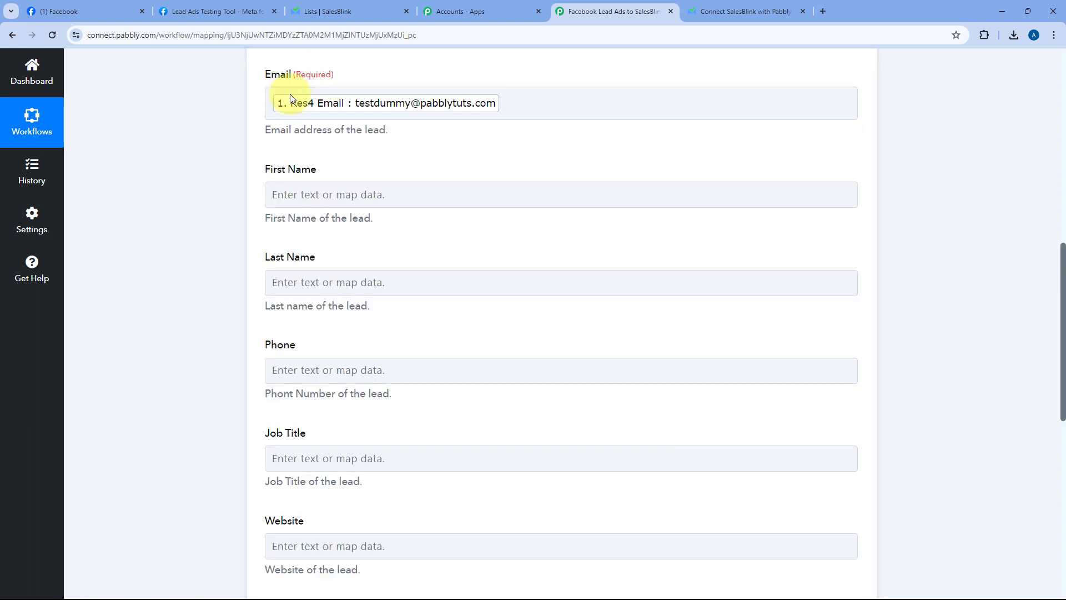
click(472, 92)
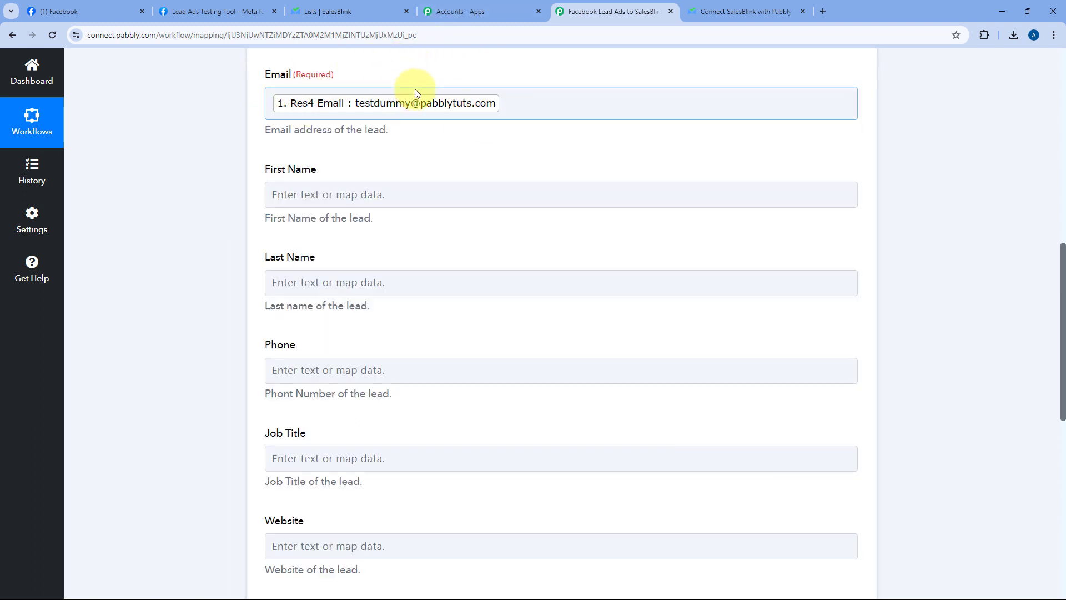
click(246, 4)
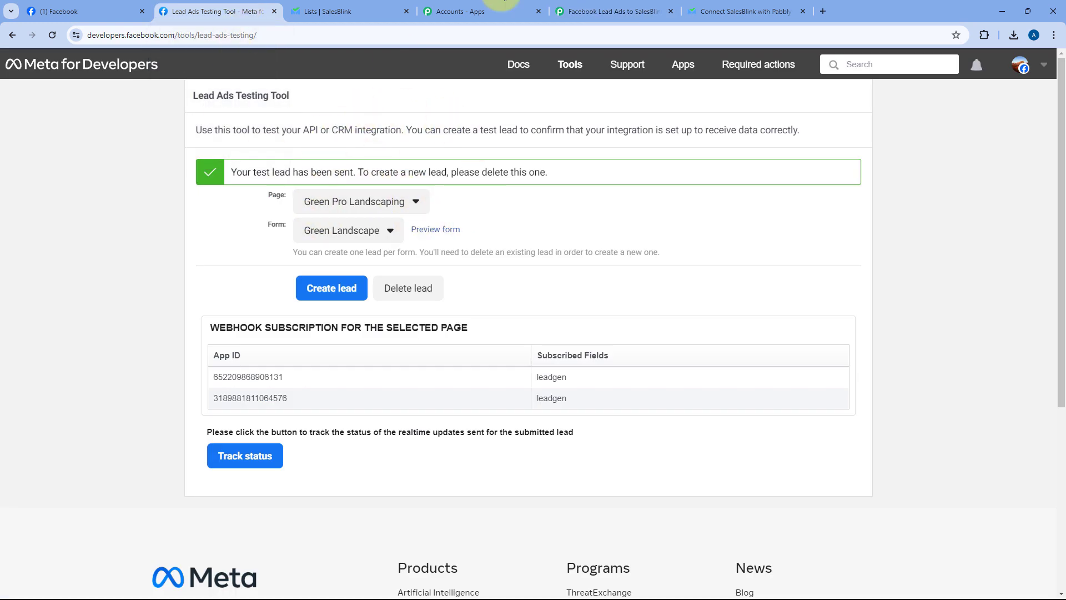
click(606, 11)
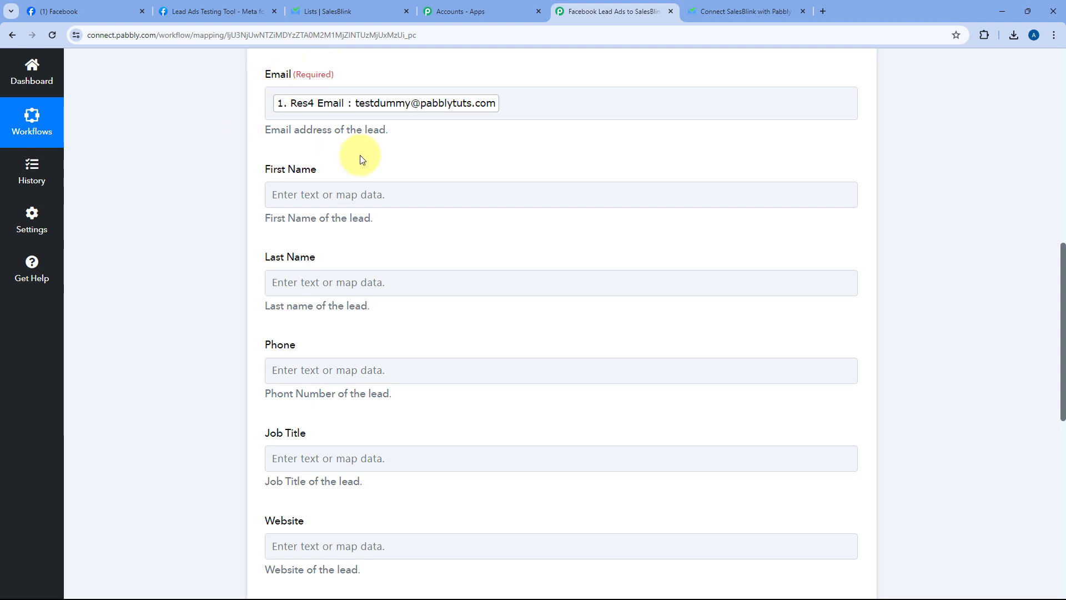
Step: Map the lead's first and last name into First Name and Last Name
scroll(248, 154, down, 1)
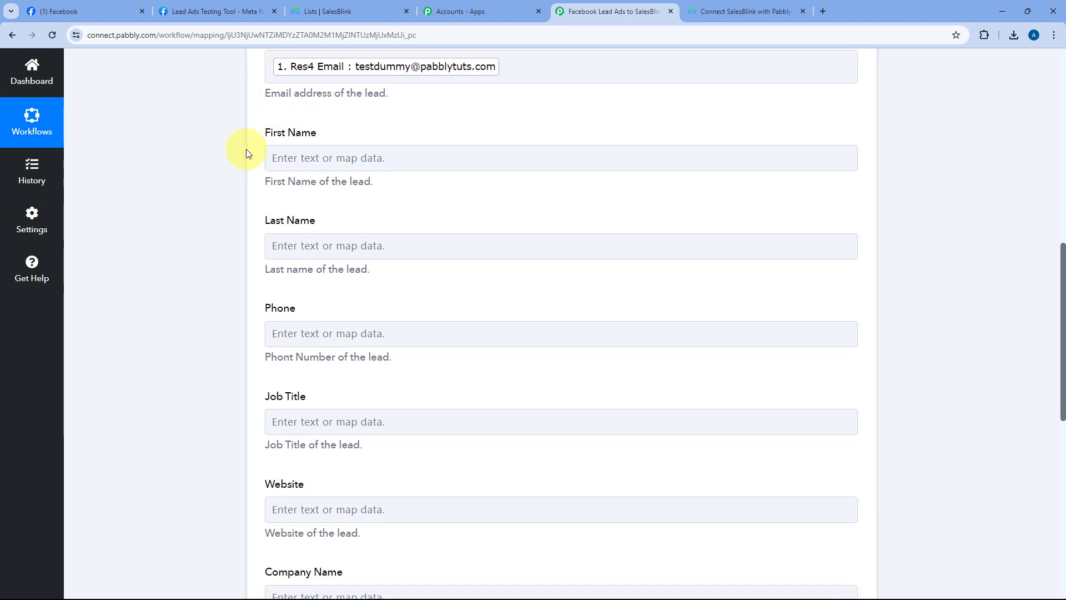
click(312, 138)
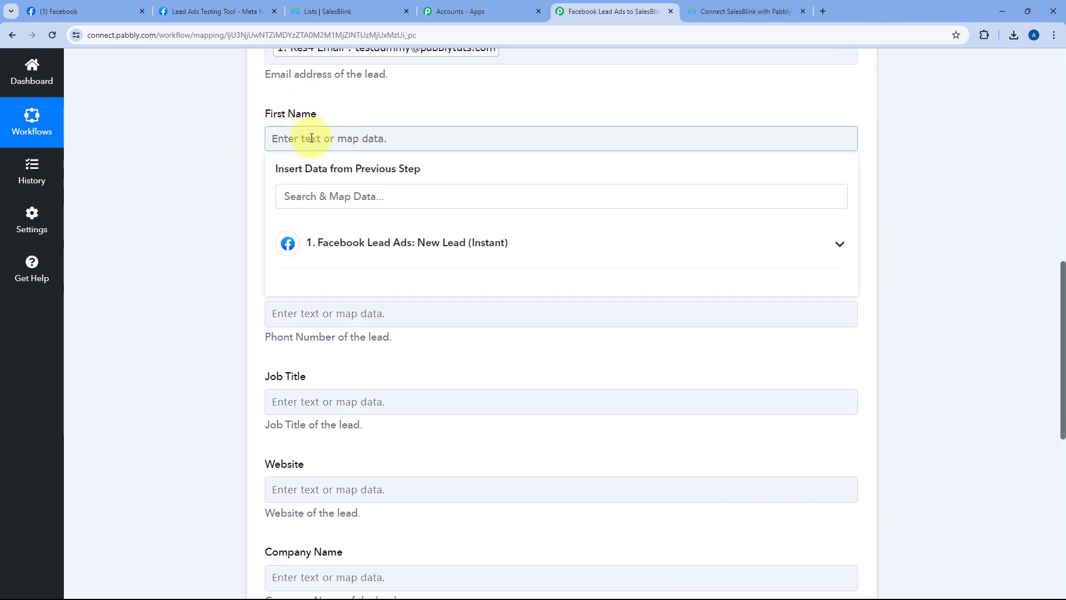
click(390, 242)
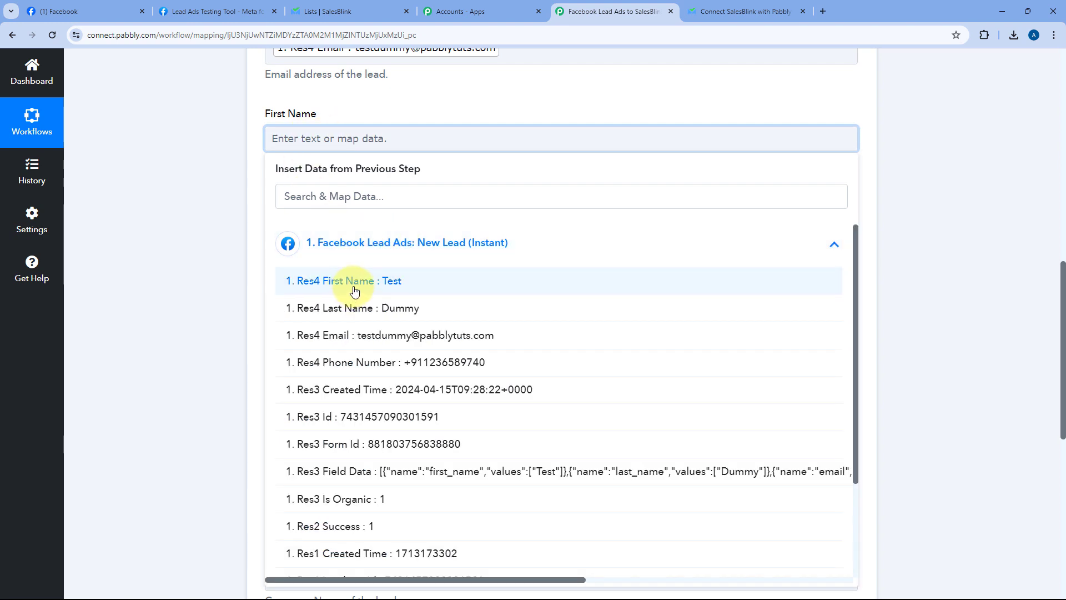
click(354, 283)
click(250, 161)
scroll(272, 160, down, 1)
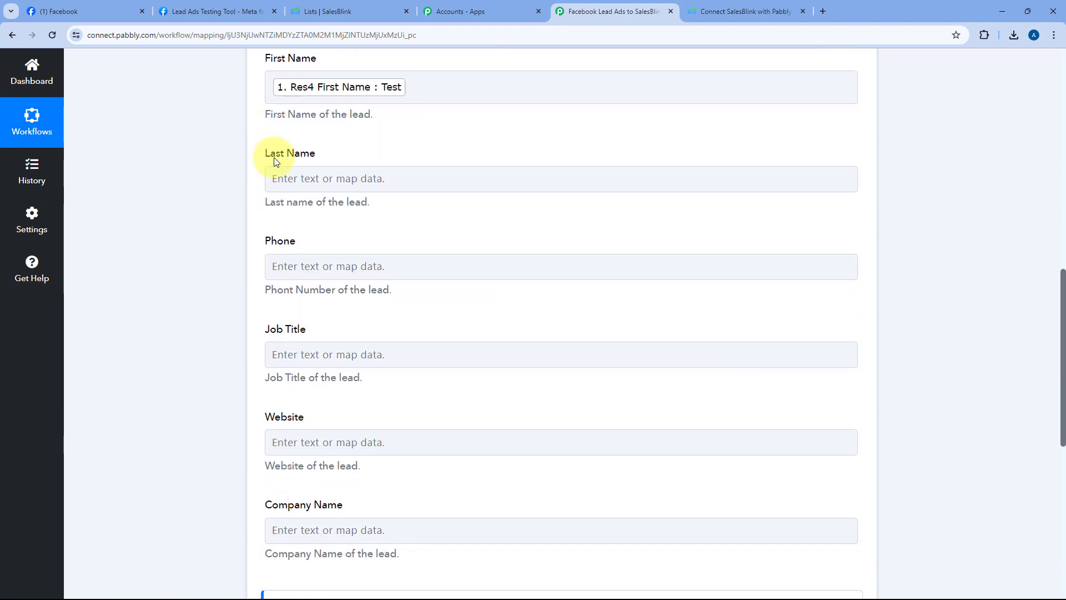
click(308, 185)
click(381, 281)
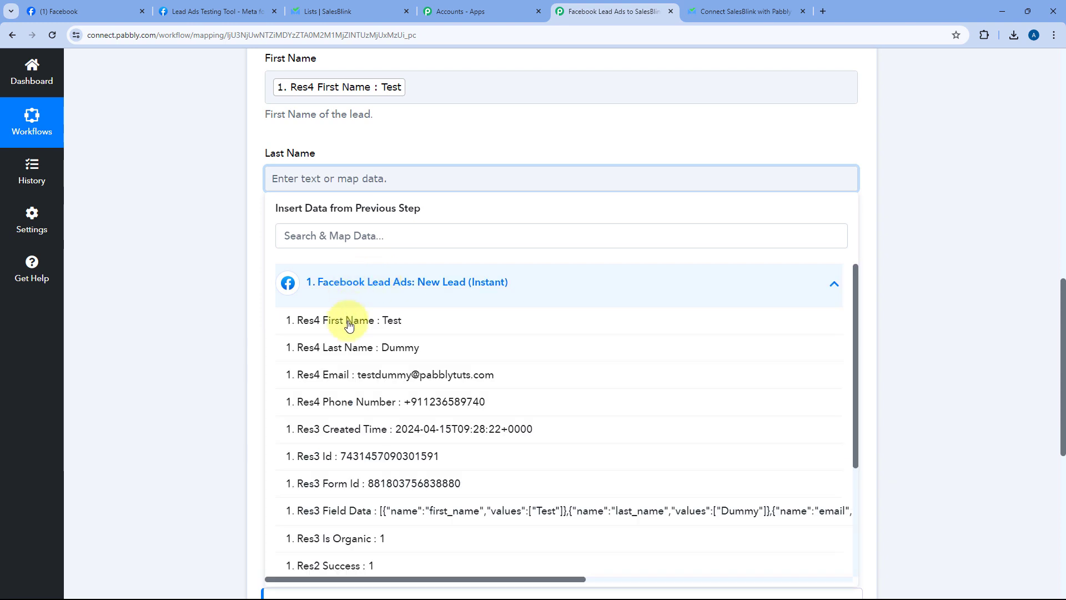
click(351, 348)
Step: Map the lead's phone number into the Phone field
scroll(340, 138, down, 2)
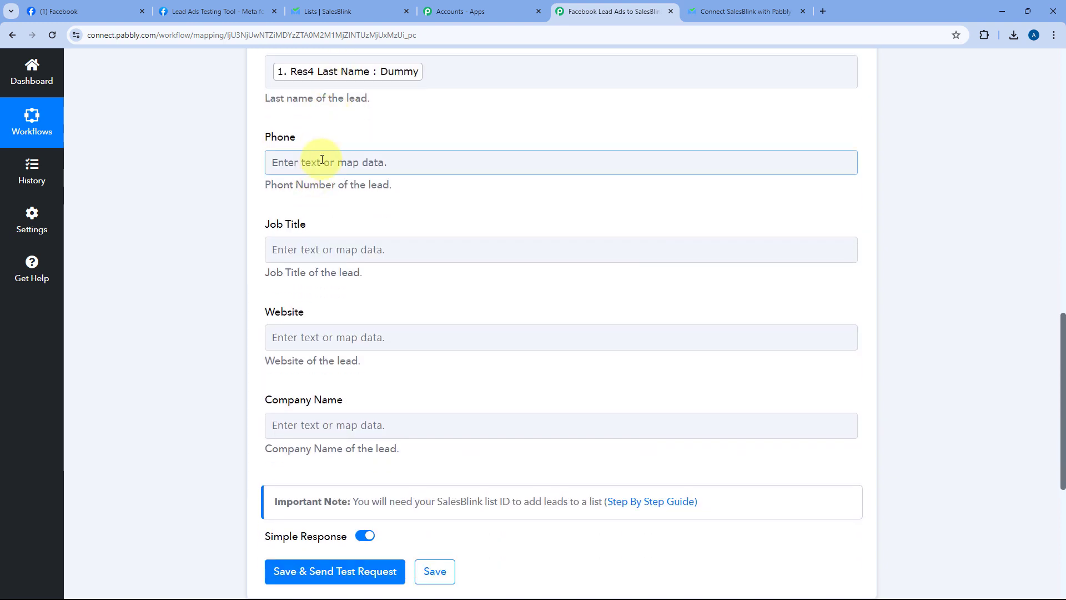
click(312, 161)
click(305, 267)
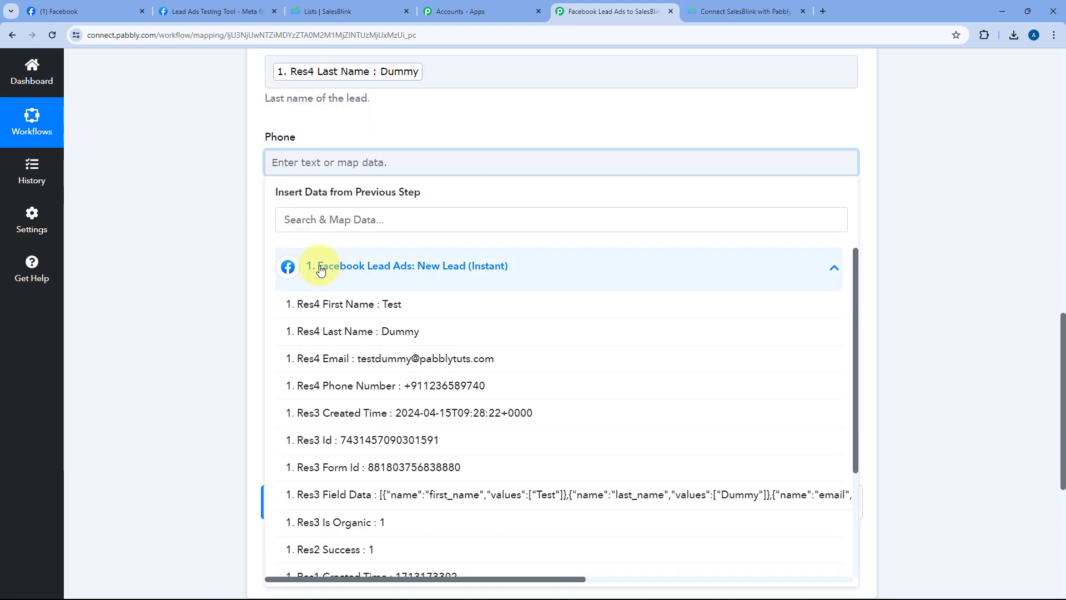
click(358, 385)
click(387, 125)
scroll(318, 167, down, 1)
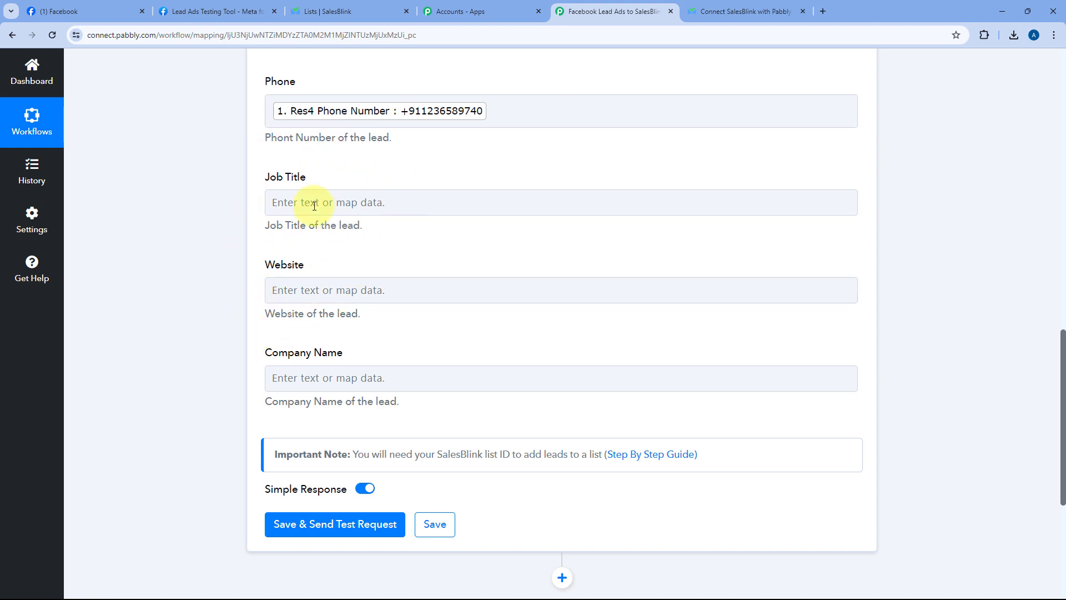
scroll(340, 268, up, 7)
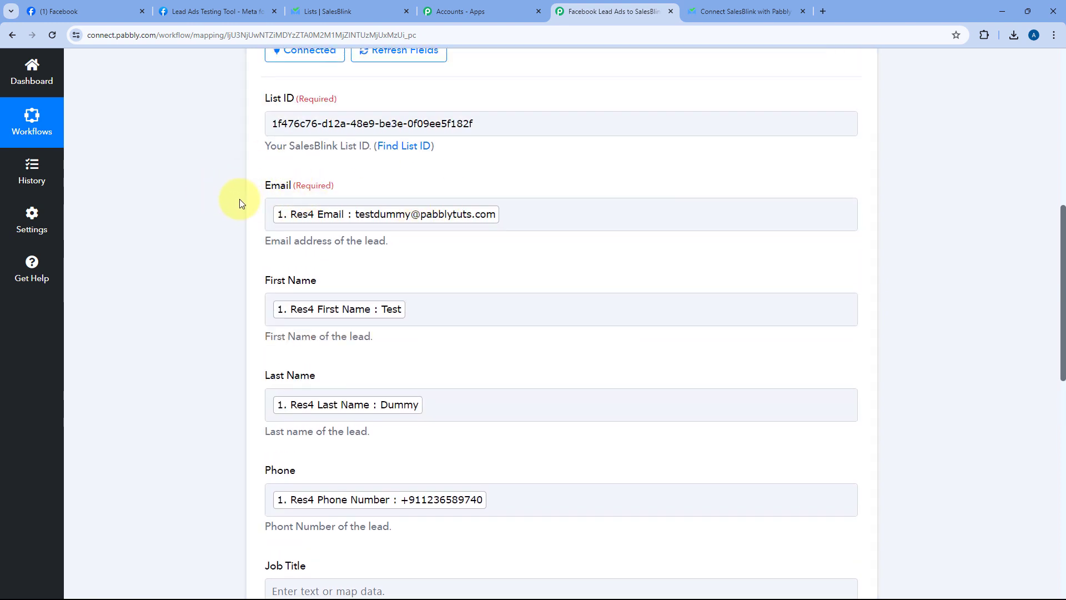
scroll(240, 203, down, 2)
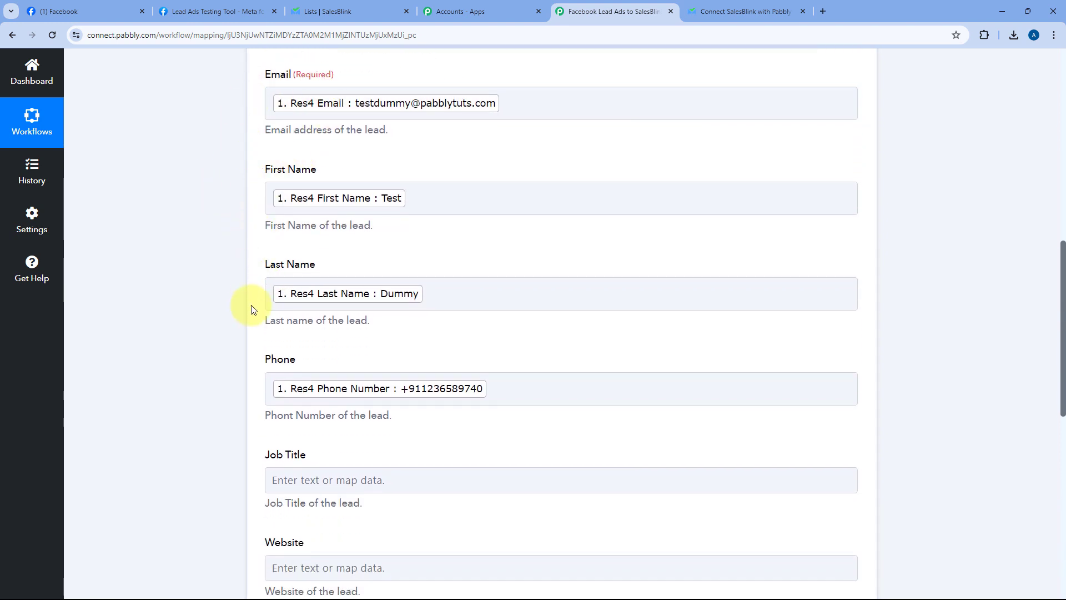
scroll(250, 305, down, 5)
scroll(272, 247, down, 4)
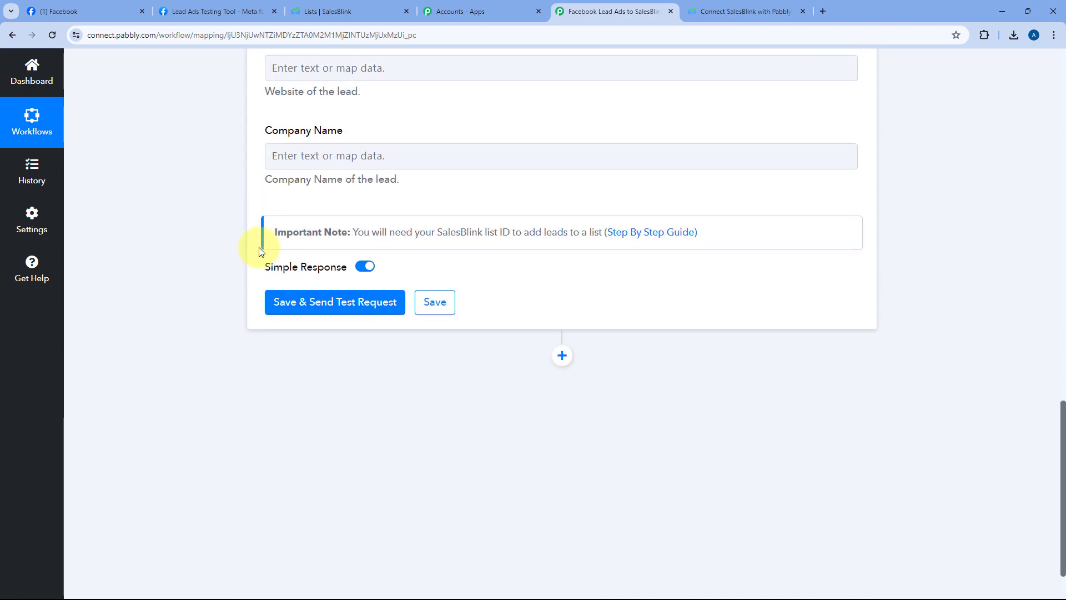
Step: Save and send the SalesBlink test request, confirming the HTTP/2 200 response
click(319, 305)
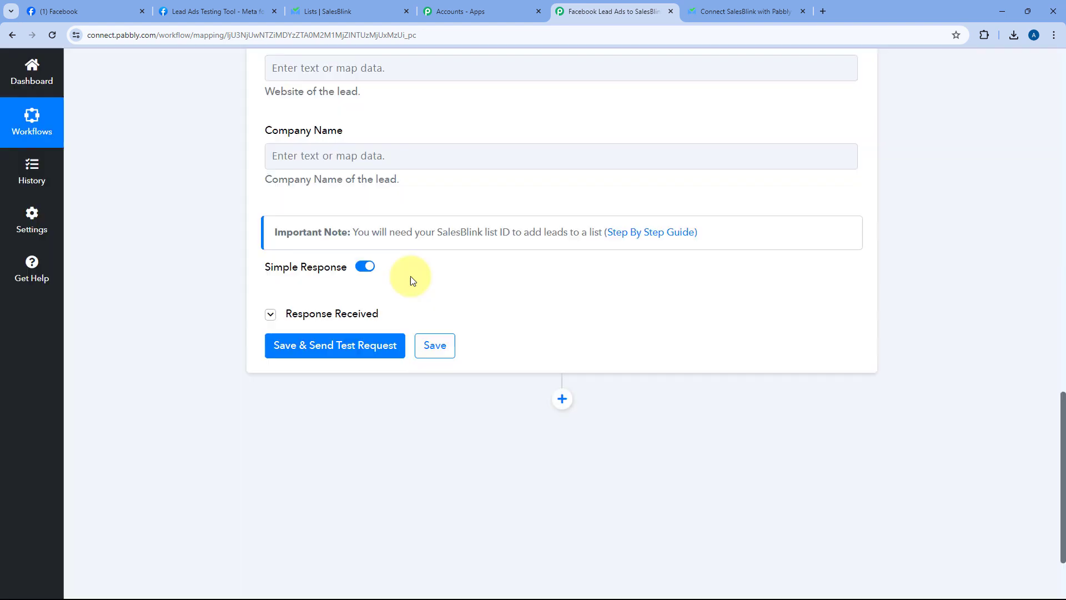
scroll(410, 275, down, 2)
scroll(538, 285, down, 5)
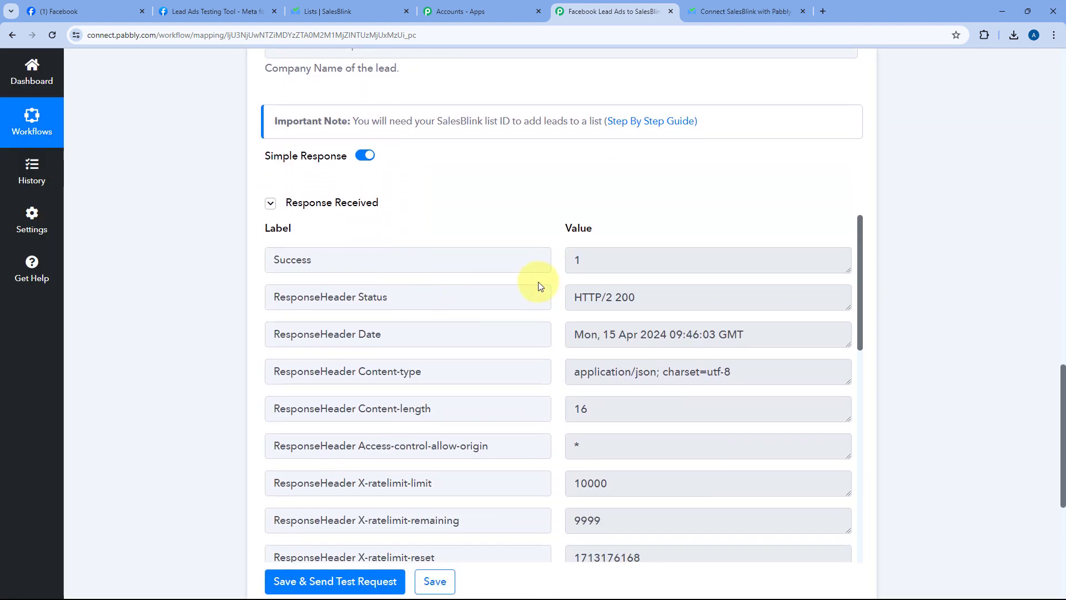
scroll(555, 293, down, 5)
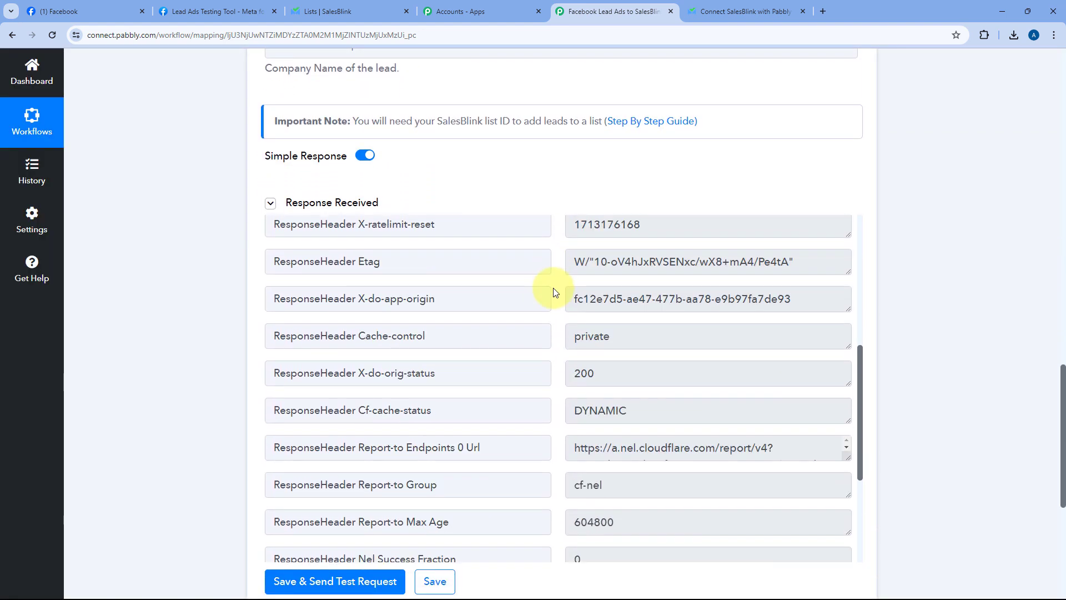
scroll(554, 293, up, 3)
scroll(554, 292, up, 10)
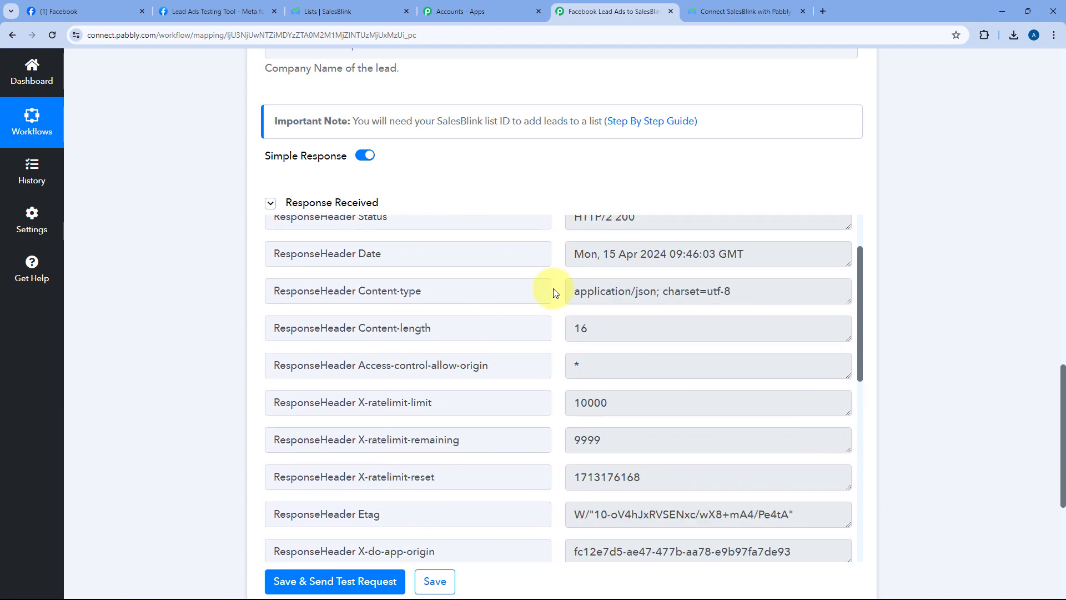
scroll(488, 267, up, 10)
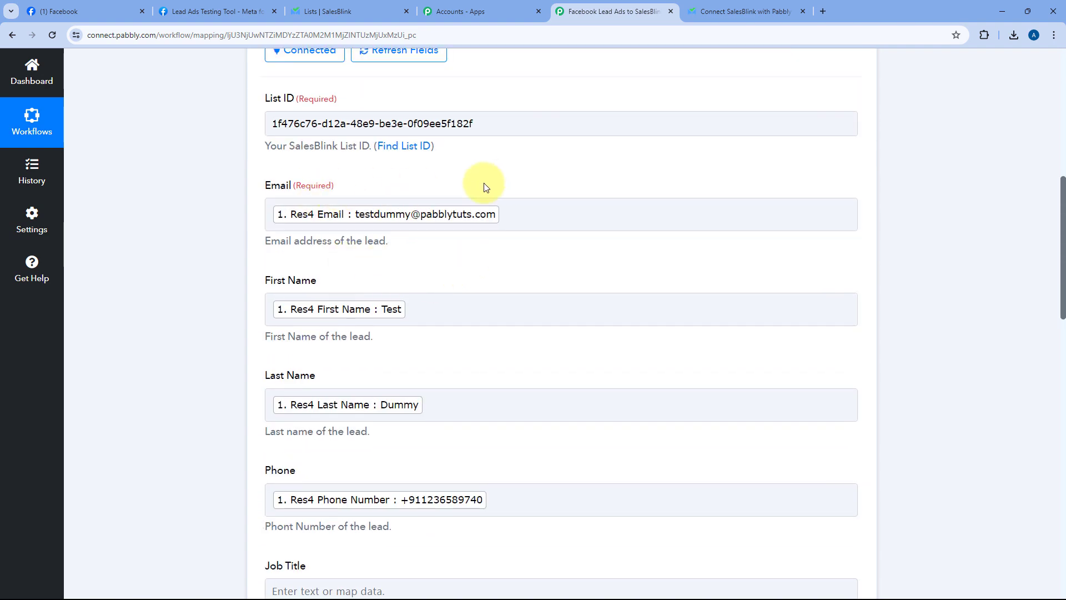
scroll(464, 226, up, 7)
scroll(498, 243, up, 3)
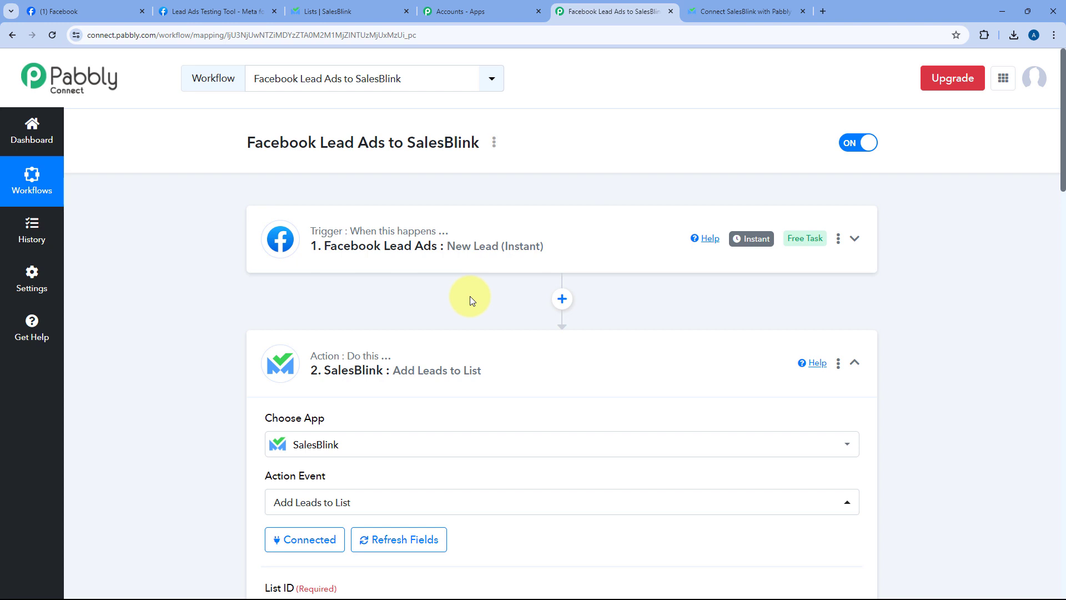
Step: Open the Facebook Leads list in SalesBlink
click(356, 10)
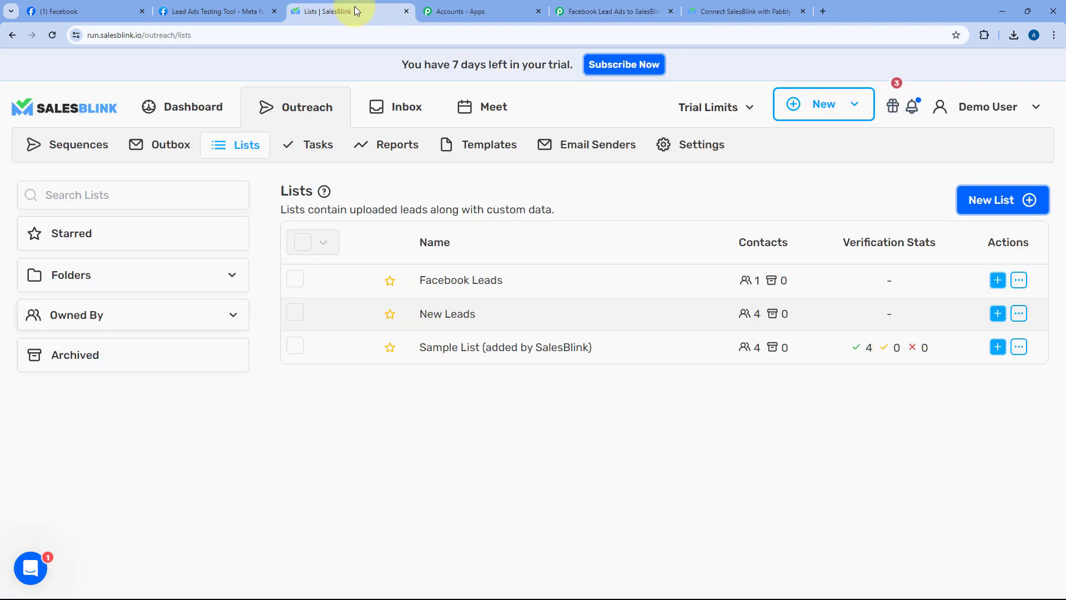
click(474, 281)
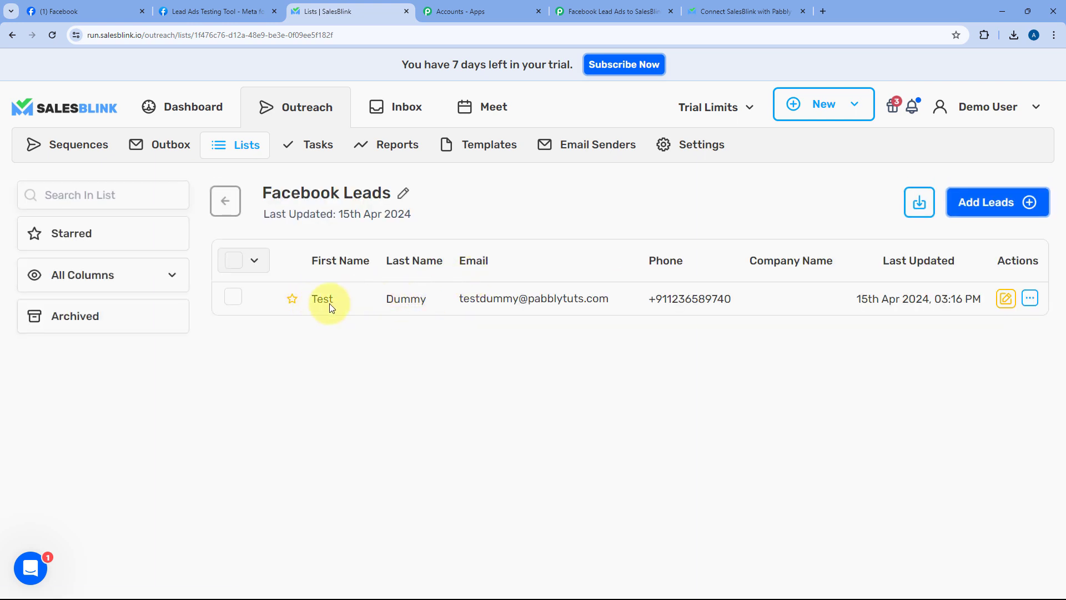
click(228, 8)
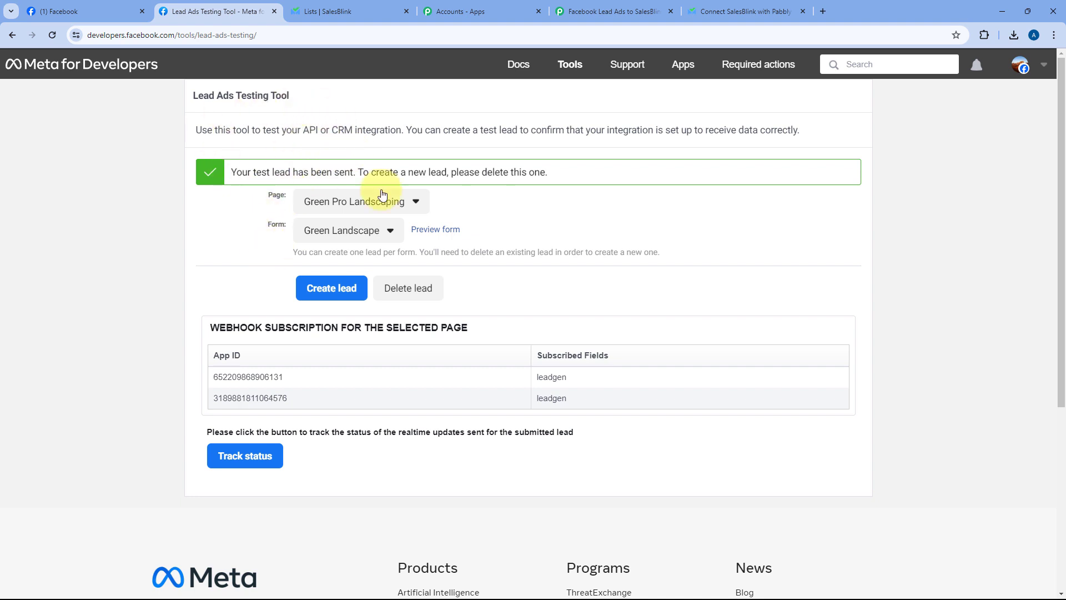
click(332, 11)
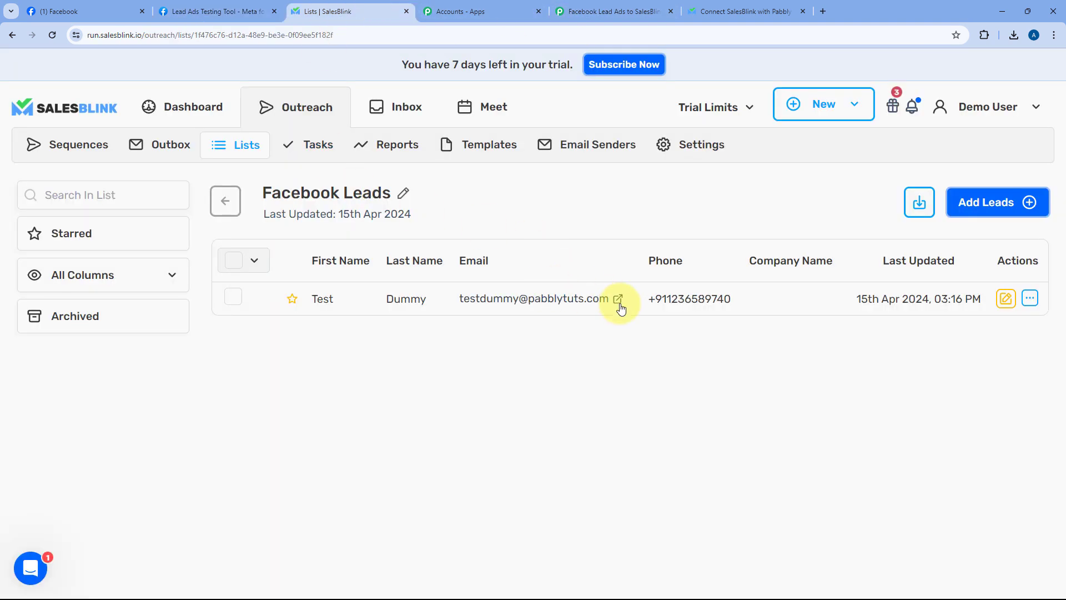
Step: Check the first test lead's first name, last name, email and phone, then return to the workflow
click(613, 299)
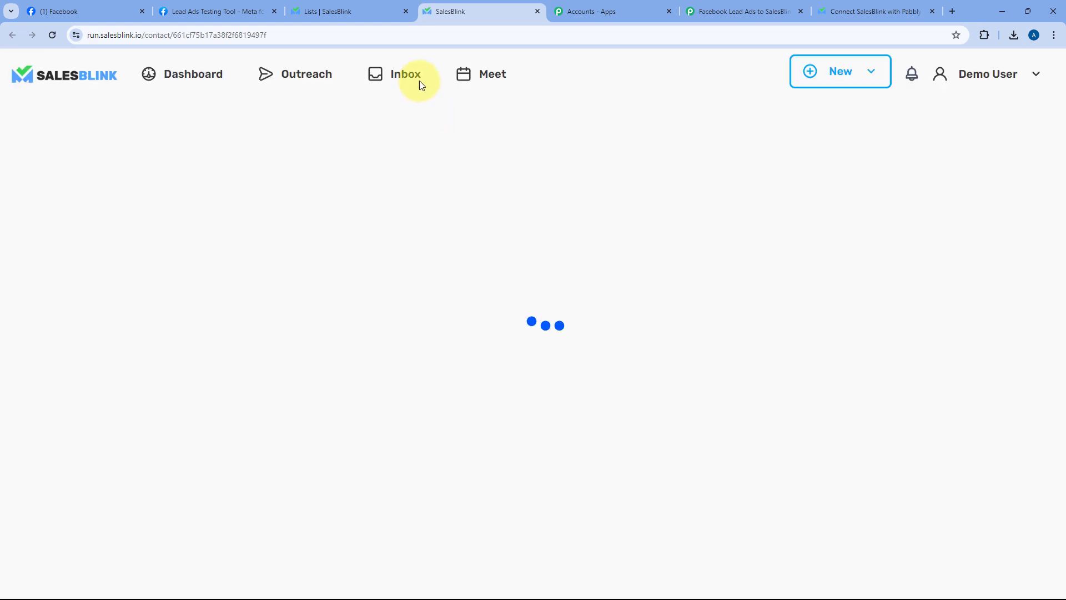
drag(167, 244, 28, 250)
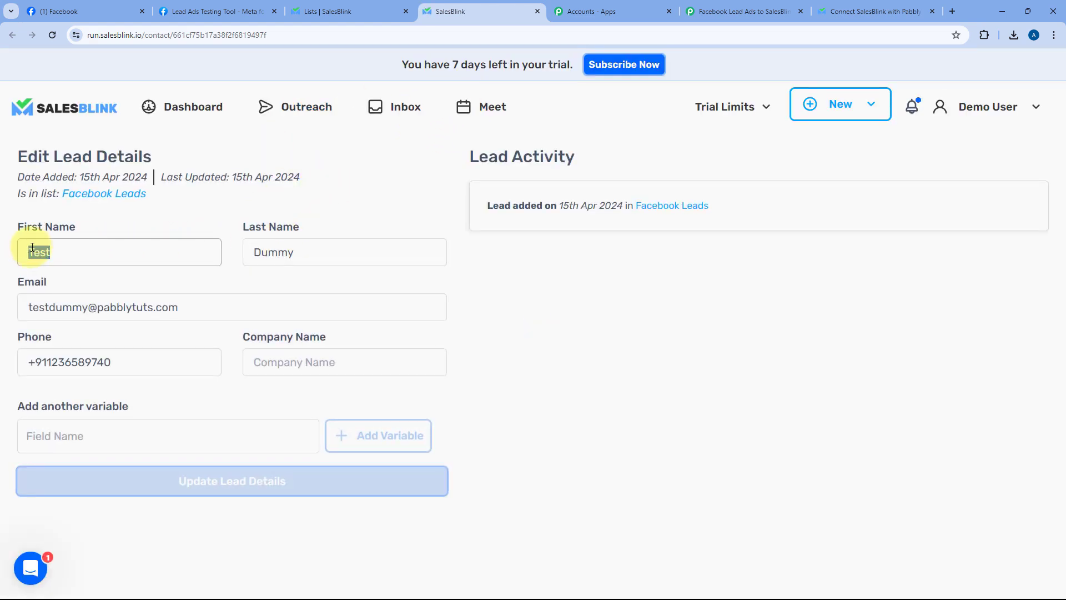
drag(348, 253, 155, 255)
drag(200, 312, 25, 316)
drag(132, 362, 1, 344)
click(172, 340)
click(727, 11)
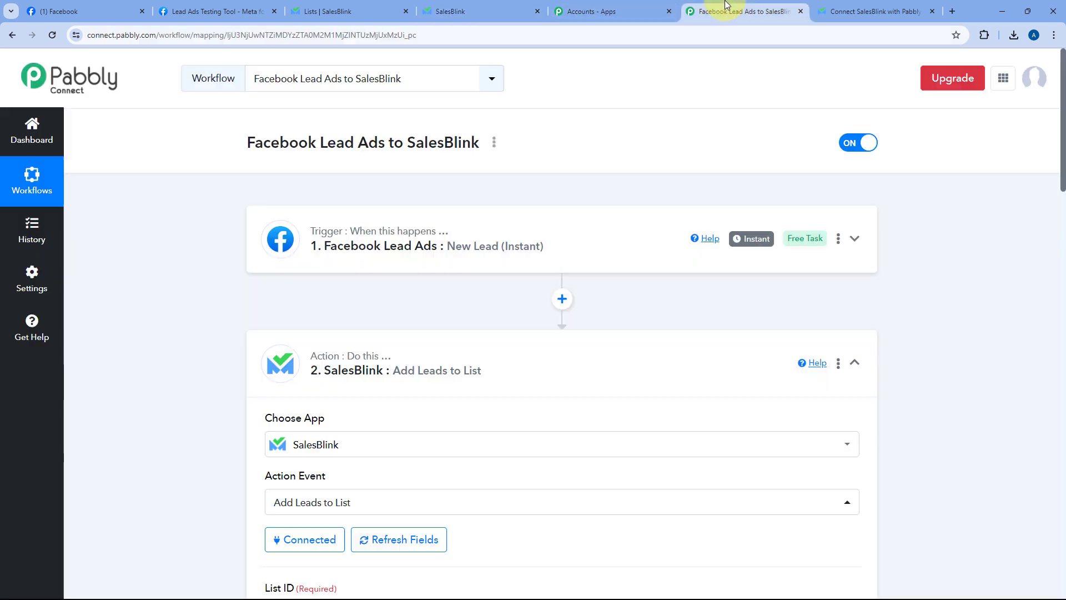
Step: Collapse the SalesBlink action step and return to the Lead Ads Testing Tool
click(599, 371)
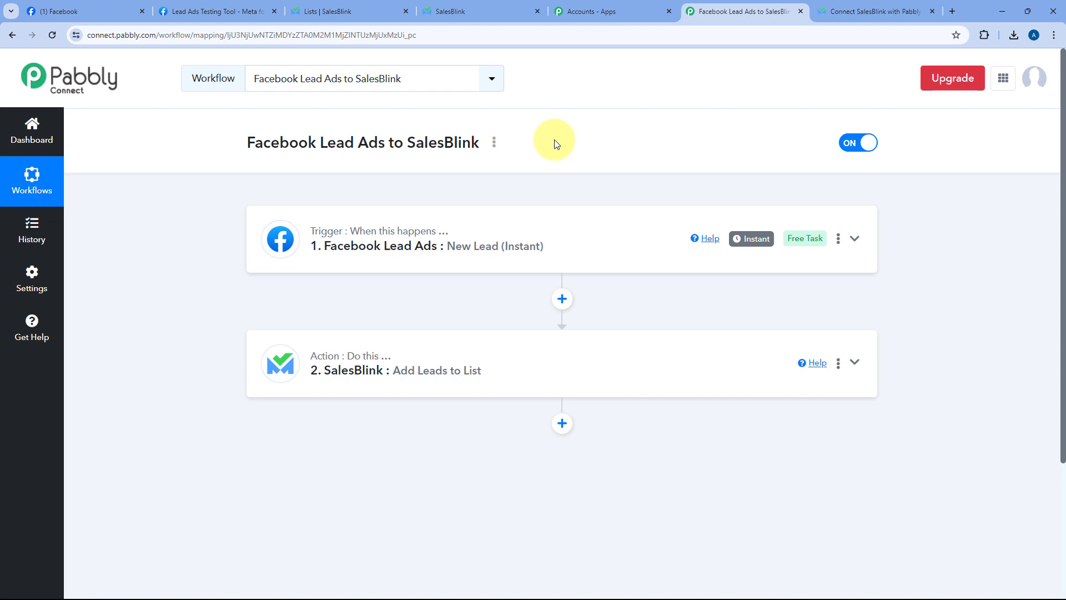
scroll(554, 138, down, 2)
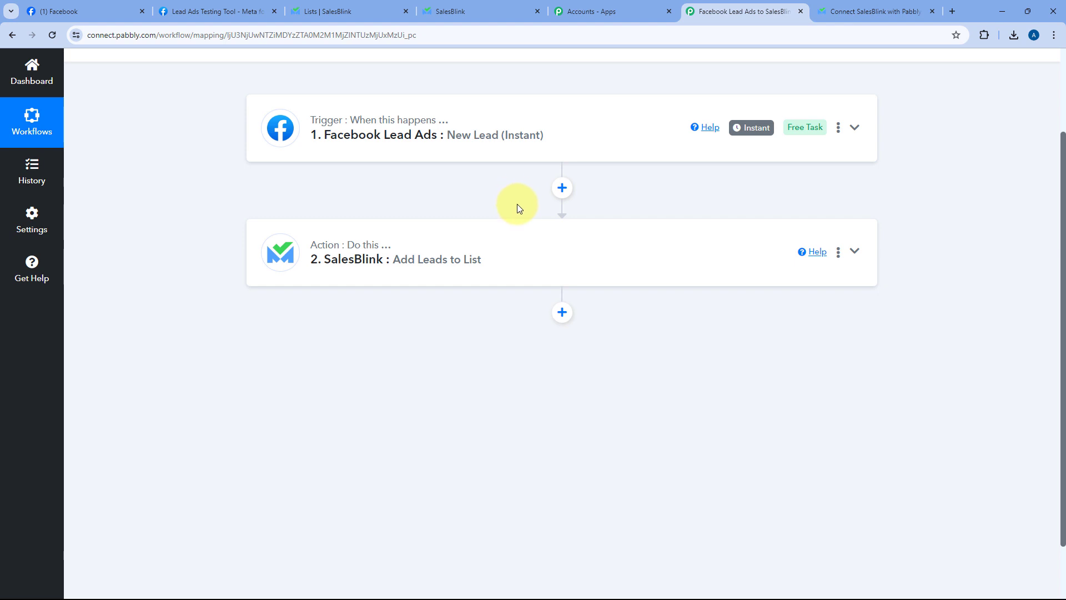
scroll(519, 207, up, 2)
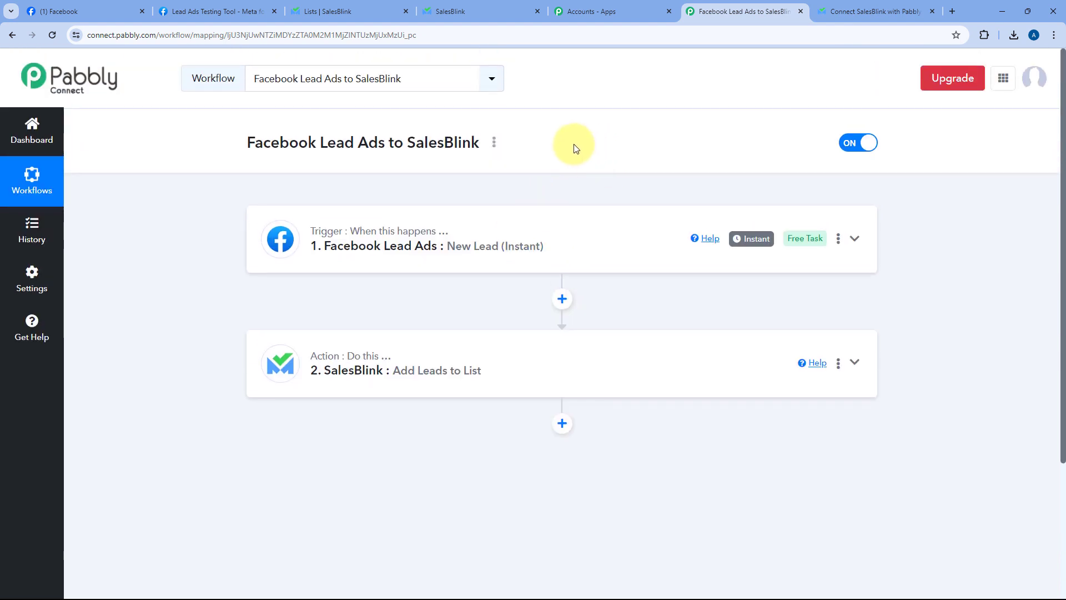
click(189, 12)
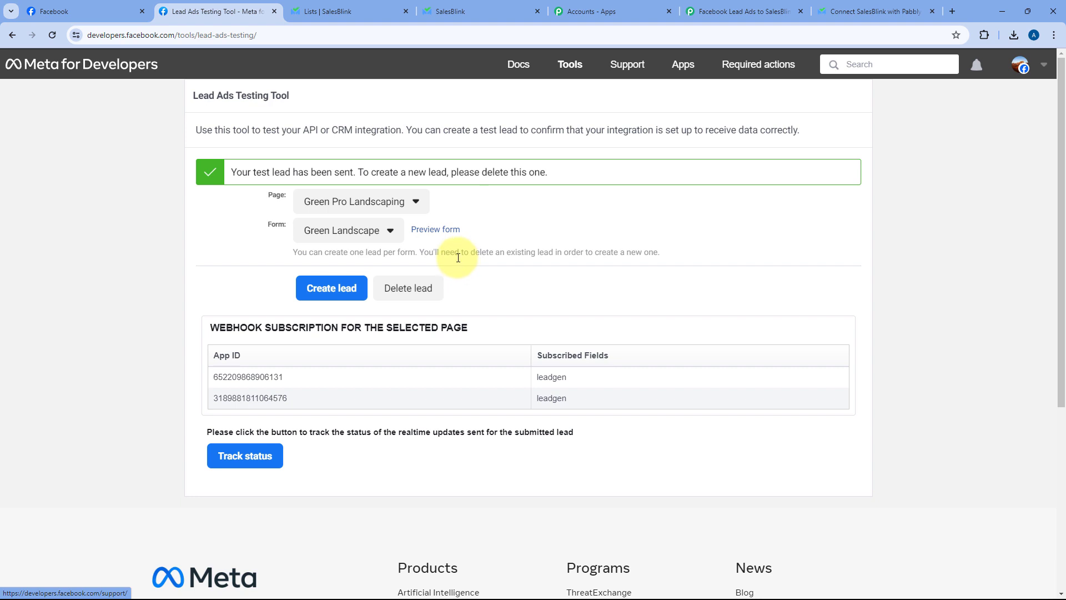
Step: Delete the earlier test lead, reload, and preview the Green Landscape form of Green Pro Landscaping
click(408, 293)
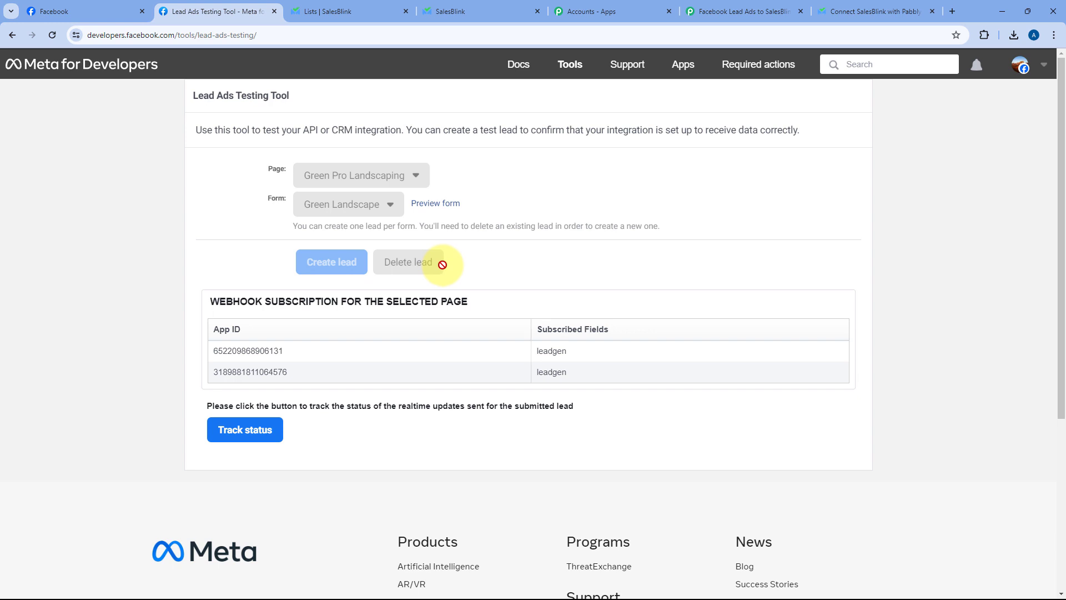
click(51, 34)
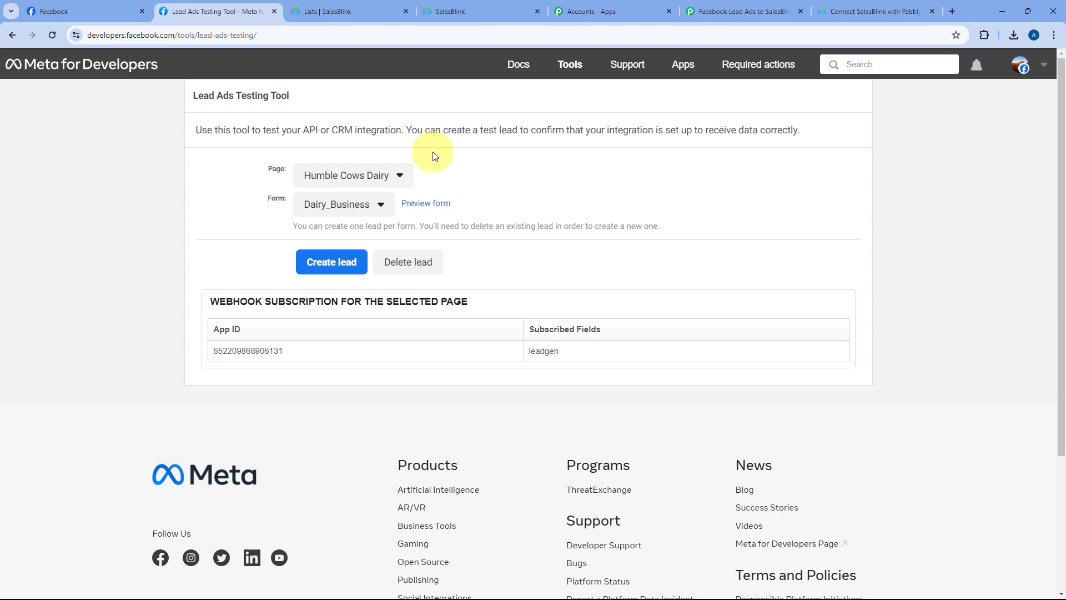
click(399, 175)
scroll(335, 226, down, 13)
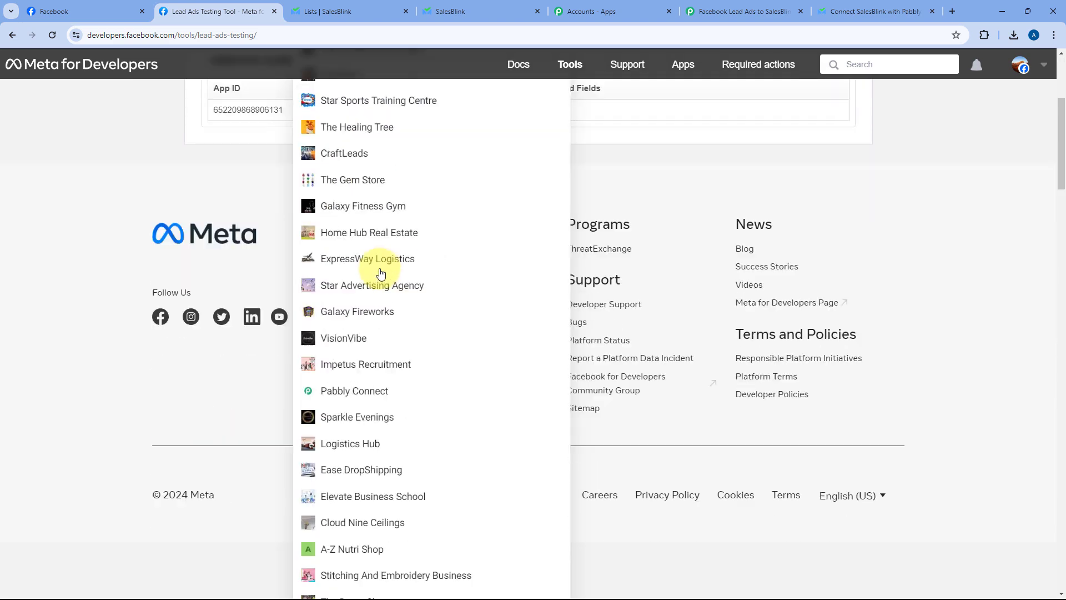
scroll(374, 296, down, 2)
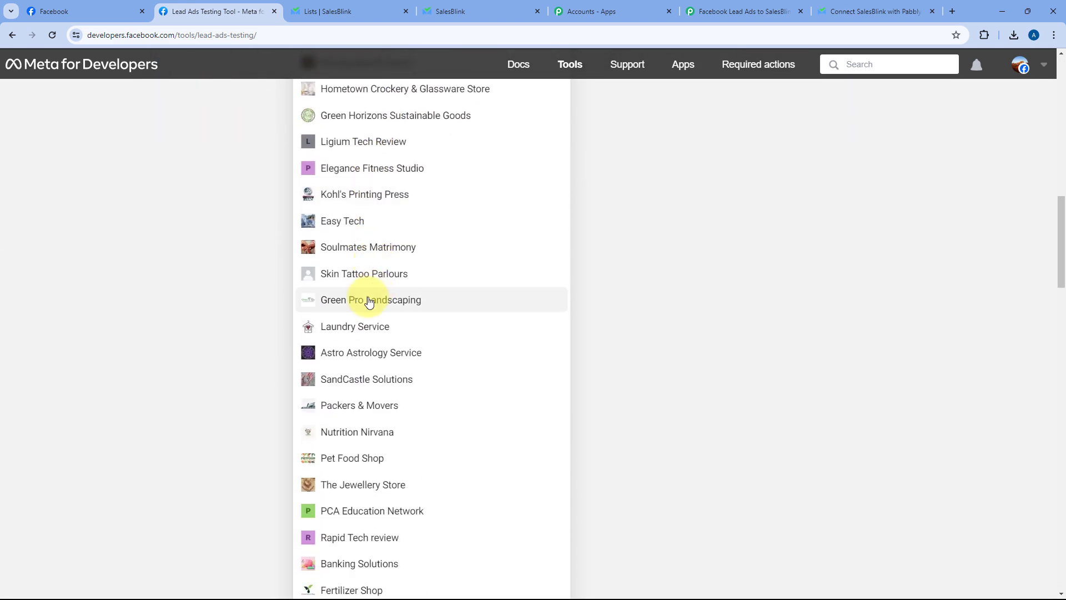
click(370, 299)
scroll(322, 201, up, 3)
click(354, 208)
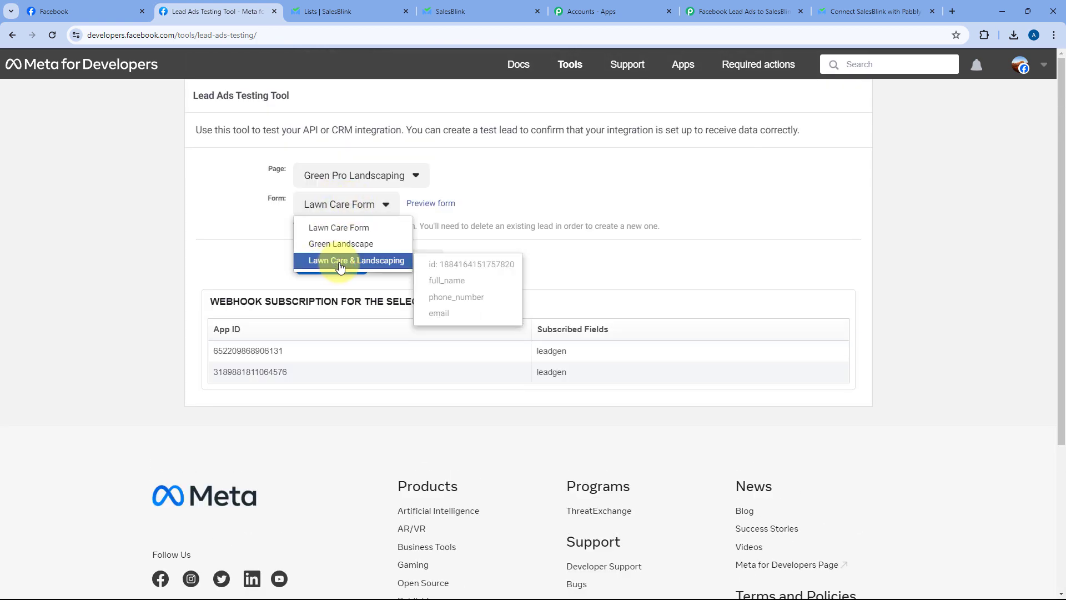
click(333, 240)
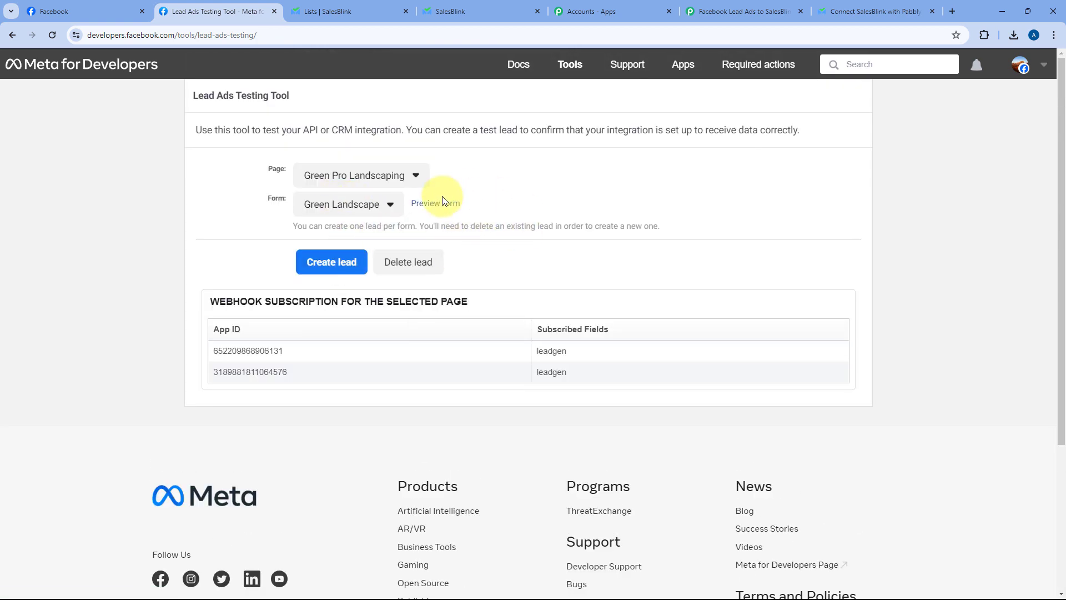
click(432, 206)
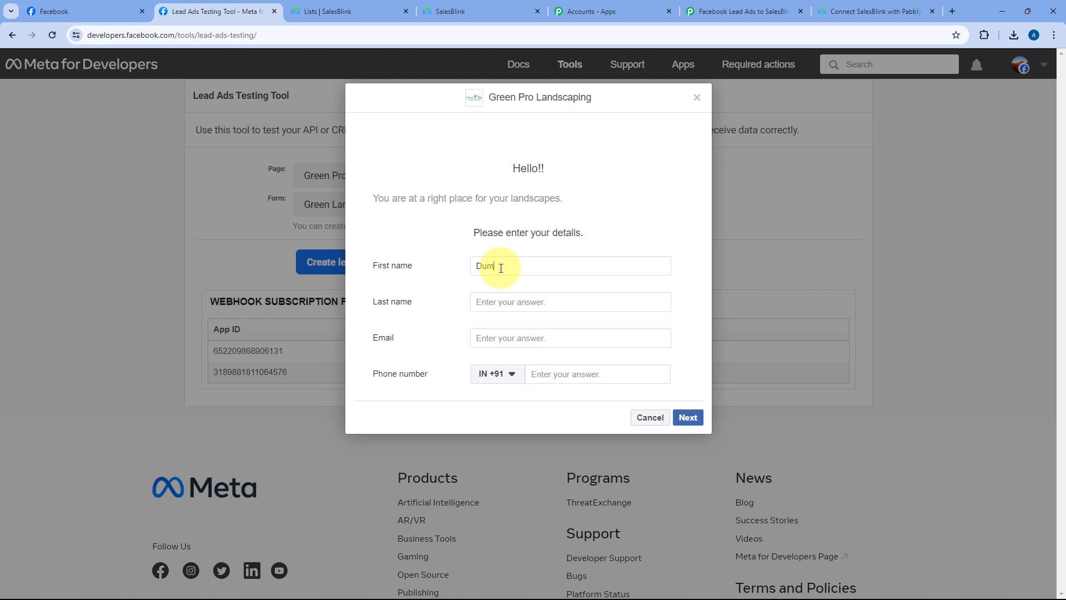
Step: Fill in the test lead's last name, email address and phone number in the form preview
key(Tab)
text(User)
key(Tab)
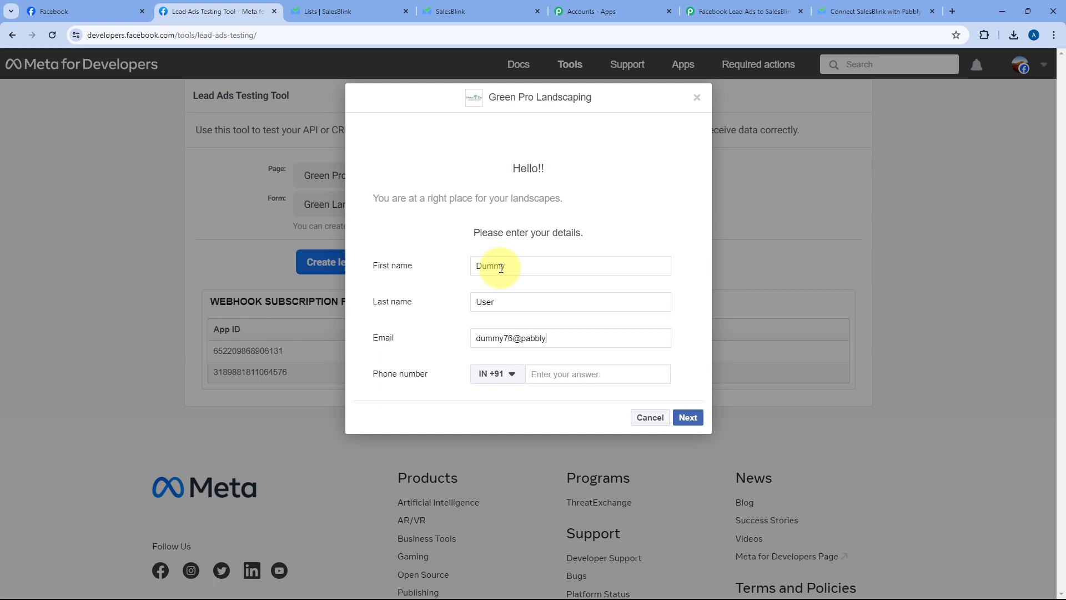
key(Tab)
click(535, 374)
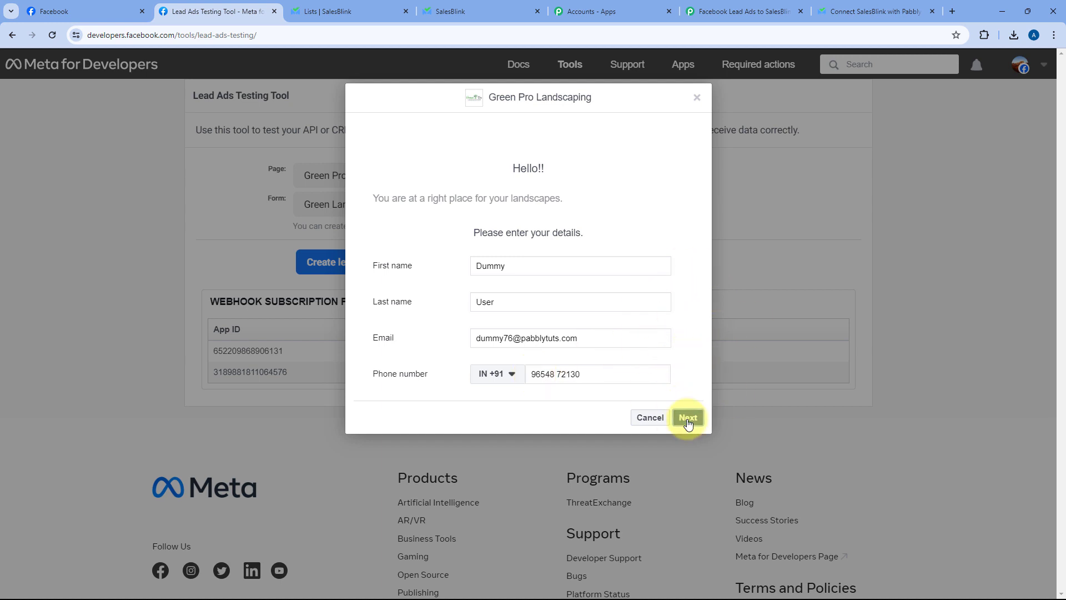
Step: Submit the second test lead and close the confirmation dialog
click(688, 419)
click(683, 273)
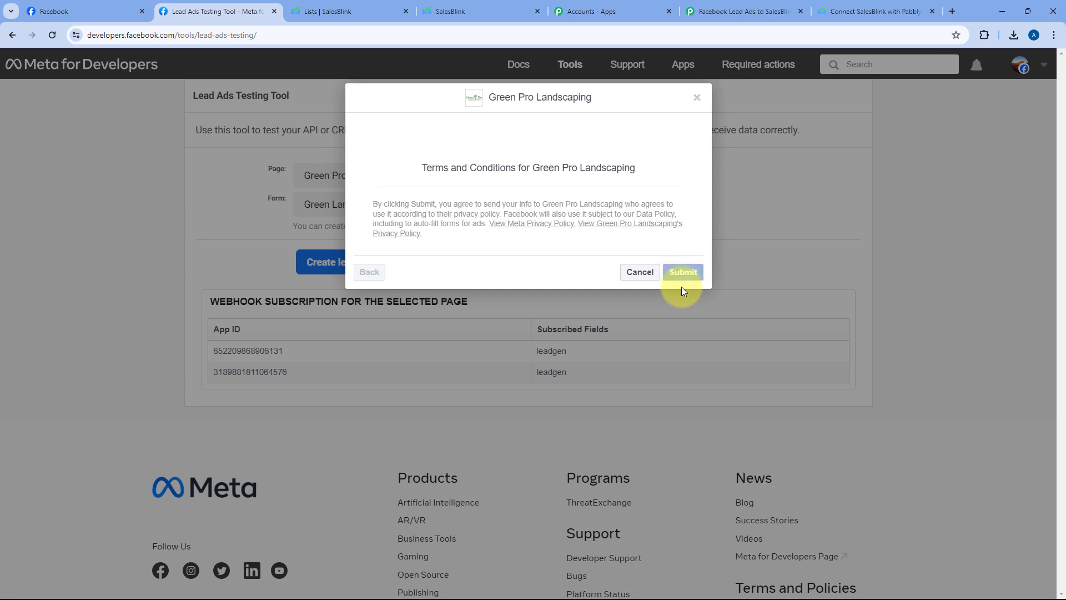
click(697, 98)
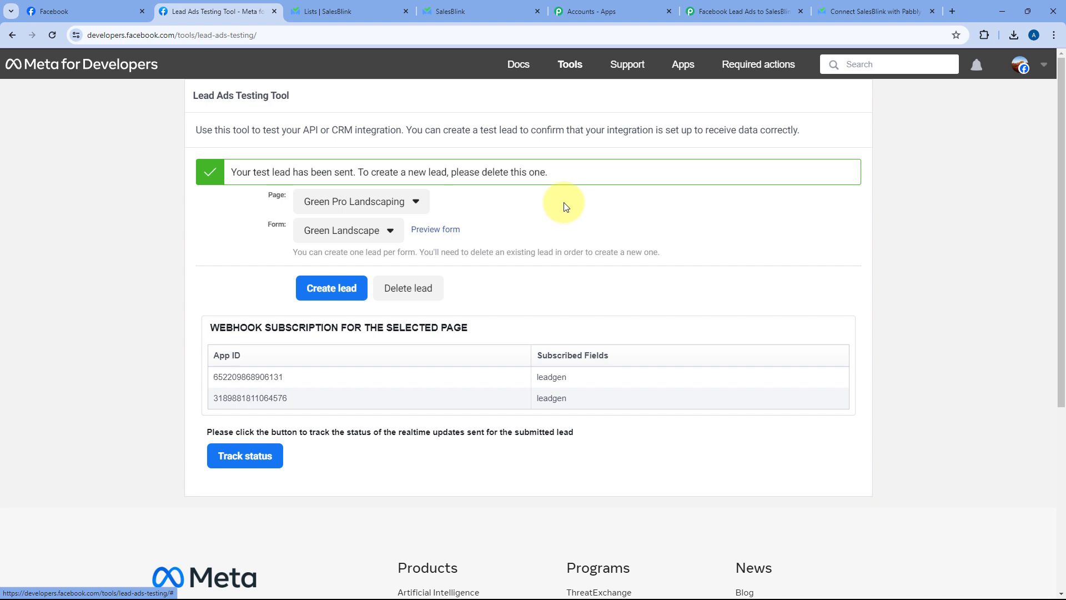
Step: Reload SalesBlink's Facebook Leads list and highlight the newly added second lead's name
click(353, 6)
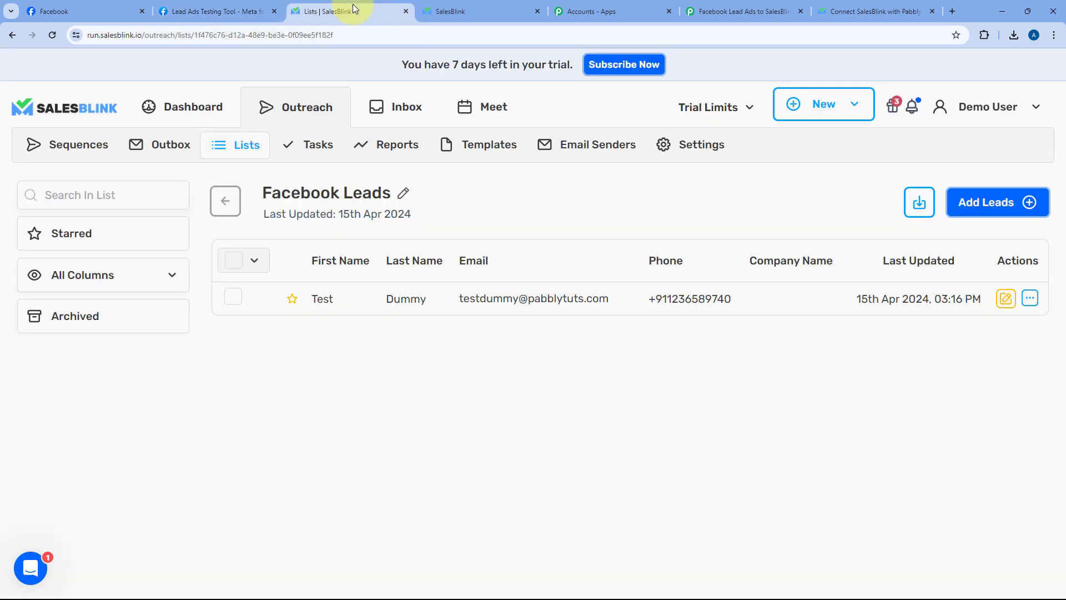
click(52, 34)
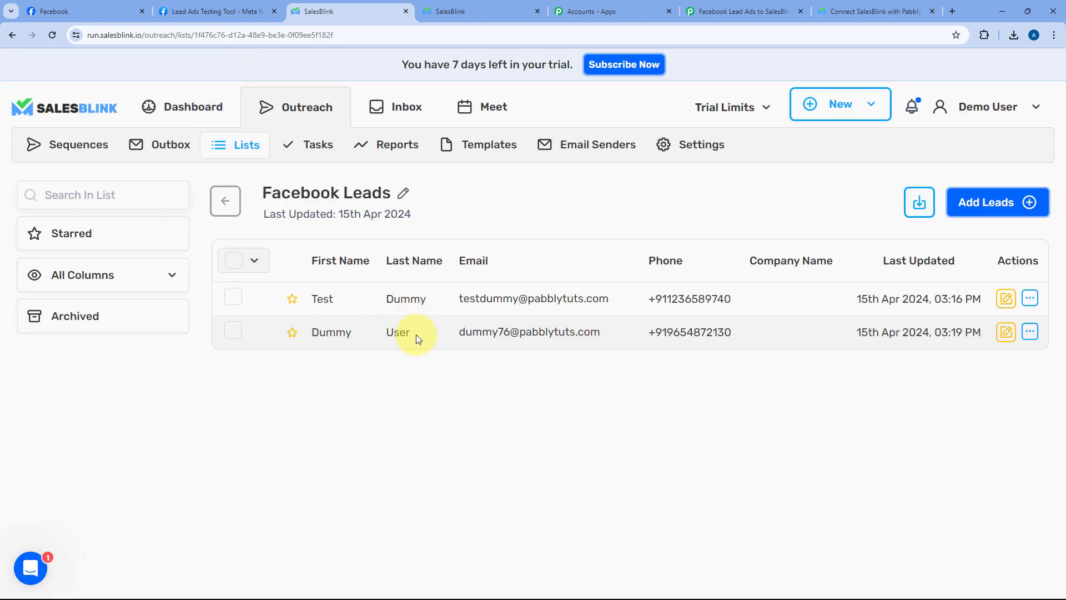
drag(411, 332, 316, 331)
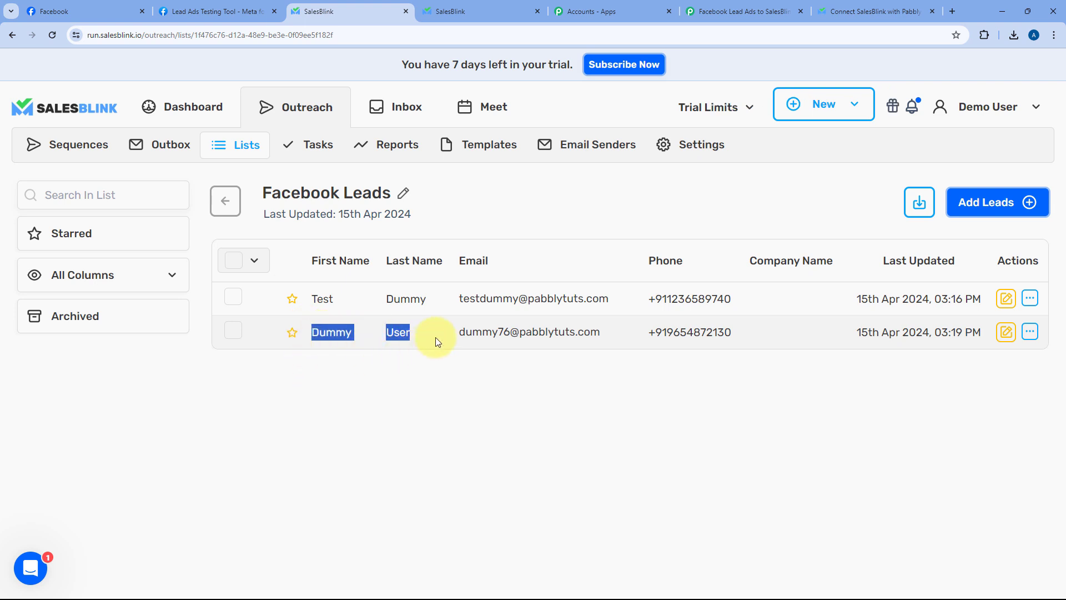
drag(522, 328, 521, 329)
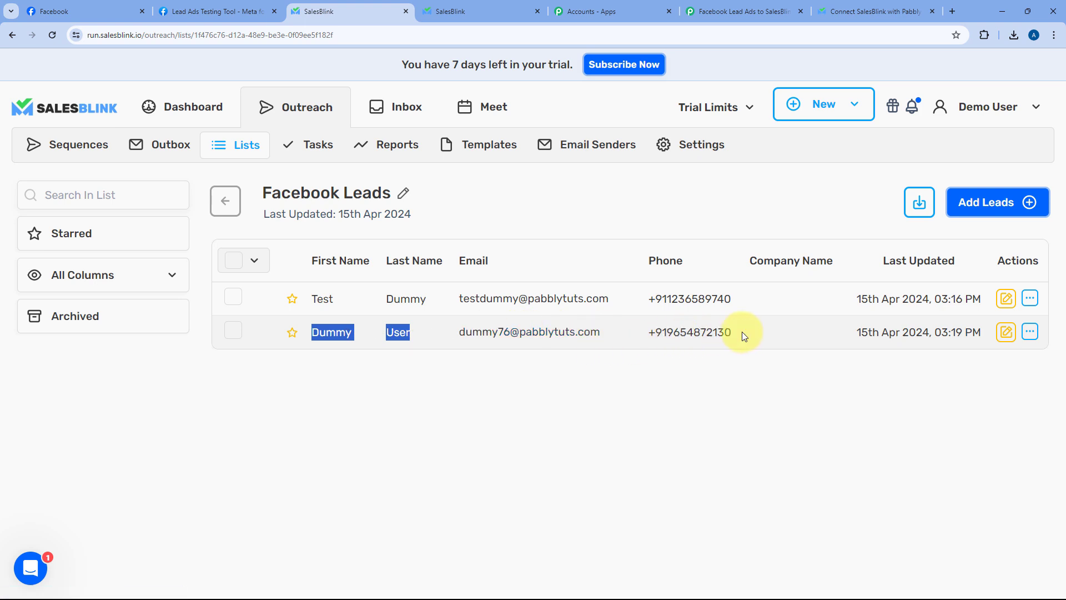
Step: Return to the Facebook Lead Ads to SalesBlink workflow in Pabbly Connect
click(738, 11)
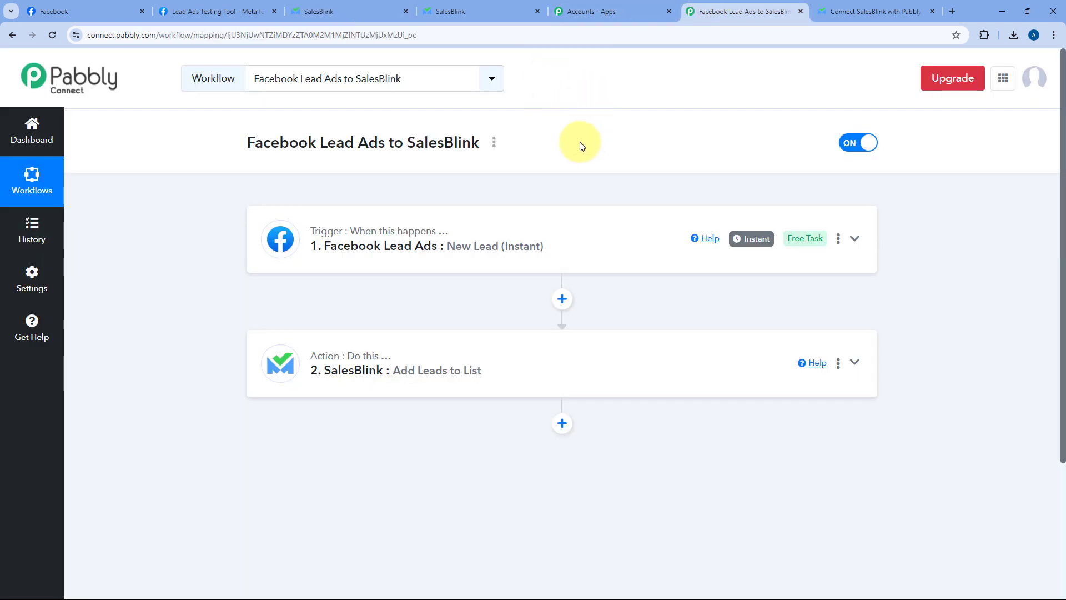